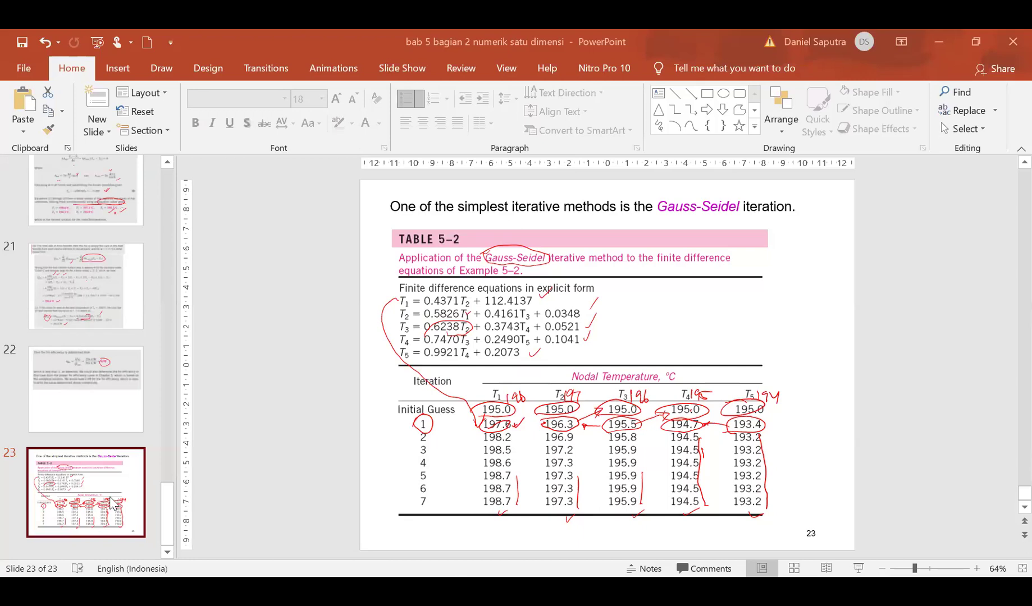
# Go back through the presentation from slide 23 to slide 19 to review the worked example's nodal equations.
pyautogui.press('Up')
pyautogui.press('Up')
pyautogui.press('Up')
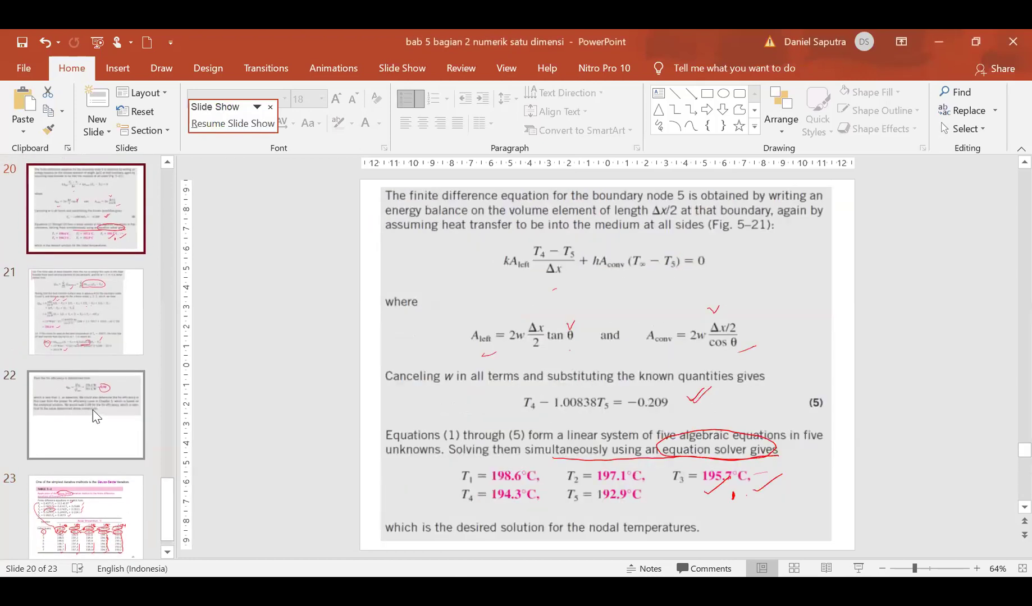
pyautogui.press('Up')
pyautogui.press('Up')
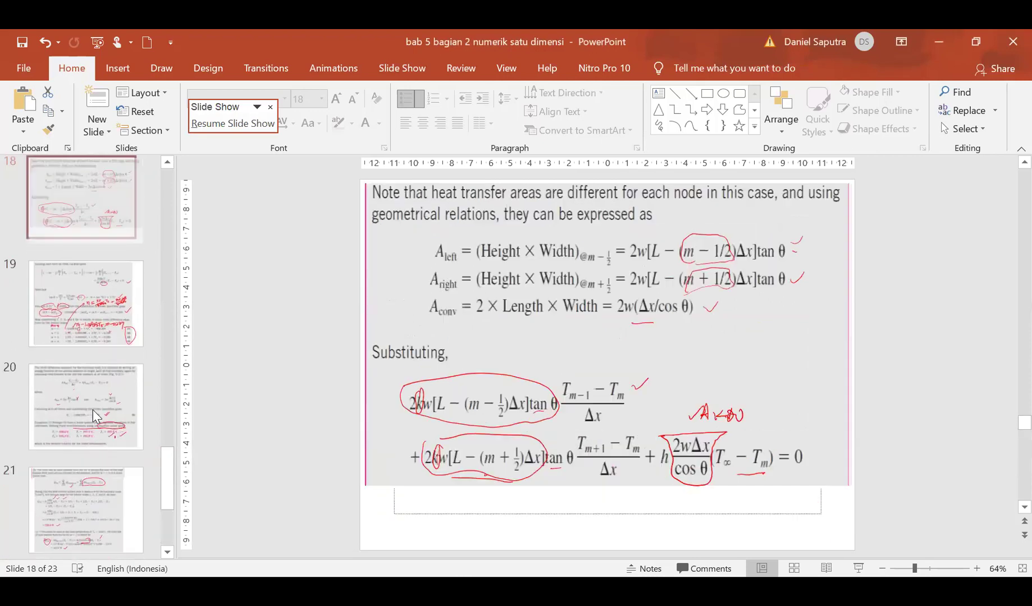
pyautogui.press('Down')
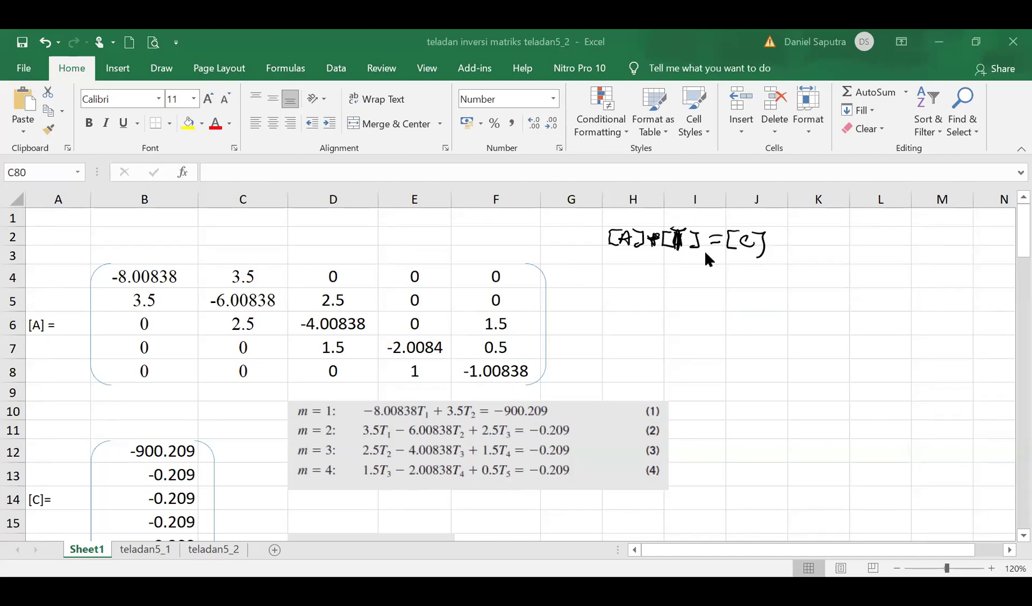
# Switch to the Excel matrix inversion workbook and handwrite T4 − 1.00838T5 = −0.209 below equation (4).
pyautogui.click(748, 264)
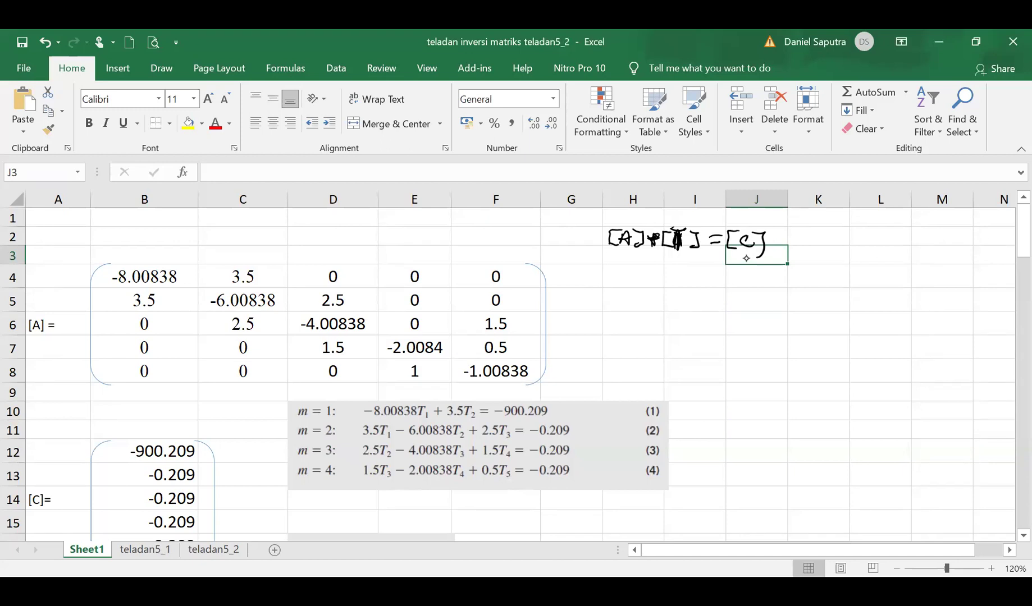
pyautogui.scroll(-2, 746, 258)
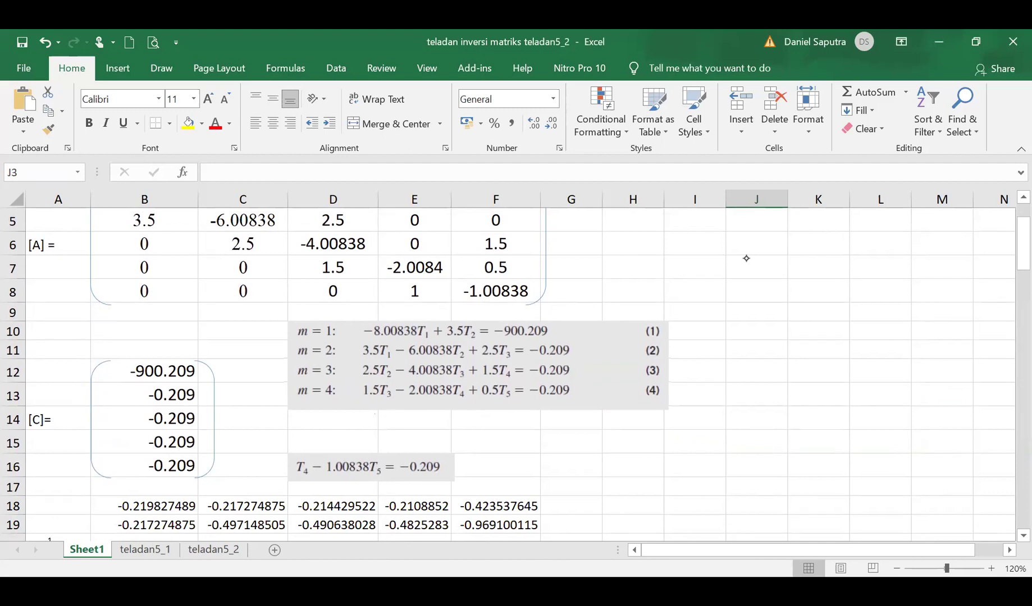
pyautogui.moveTo(394, 412)
pyautogui.mouseDown()
pyautogui.moveTo(392, 427)
pyautogui.moveTo(406, 412)
pyautogui.moveTo(403, 440)
pyautogui.moveTo(441, 422)
pyautogui.moveTo(498, 421)
pyautogui.mouseUp()
pyautogui.click(457, 425)
pyautogui.moveTo(499, 418); pyautogui.dragTo(506, 429)
pyautogui.moveTo(514, 419)
pyautogui.mouseDown()
pyautogui.moveTo(507, 426)
pyautogui.moveTo(517, 413)
pyautogui.moveTo(524, 430)
pyautogui.moveTo(537, 409)
pyautogui.moveTo(525, 441)
pyautogui.moveTo(556, 425)
pyautogui.mouseUp()
pyautogui.moveTo(542, 423)
pyautogui.mouseDown()
pyautogui.moveTo(582, 429)
pyautogui.moveTo(585, 418)
pyautogui.moveTo(609, 429)
pyautogui.moveTo(618, 418)
pyautogui.moveTo(632, 441)
pyautogui.mouseUp()
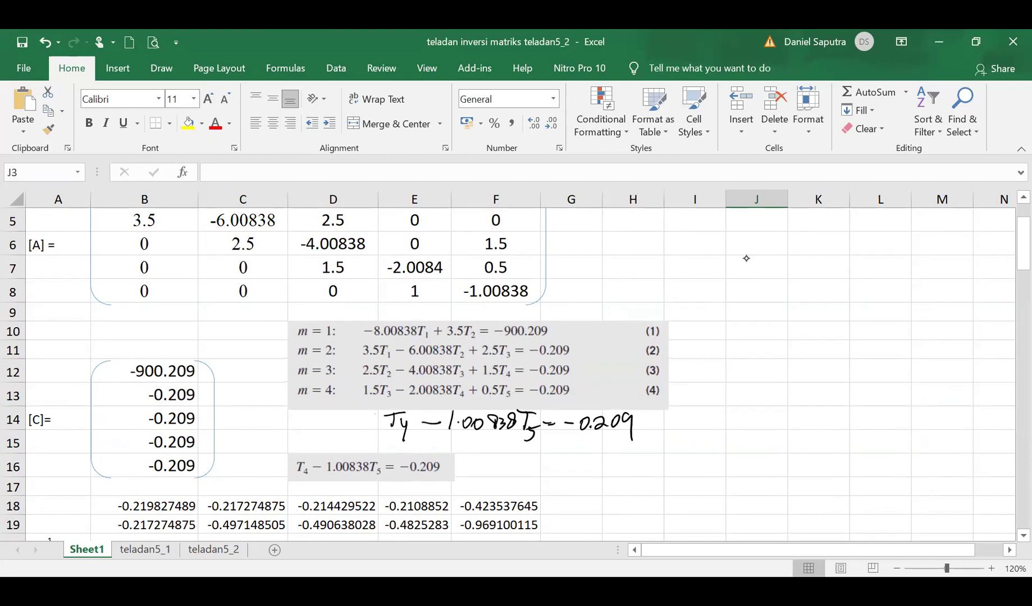
# Handwrite the column matrix [C] beside the matrix equation with entries −900.209, −0.209, −0.209, −0.209 and −0.209 in tall brackets.
pyautogui.scroll(1, 681, 277)
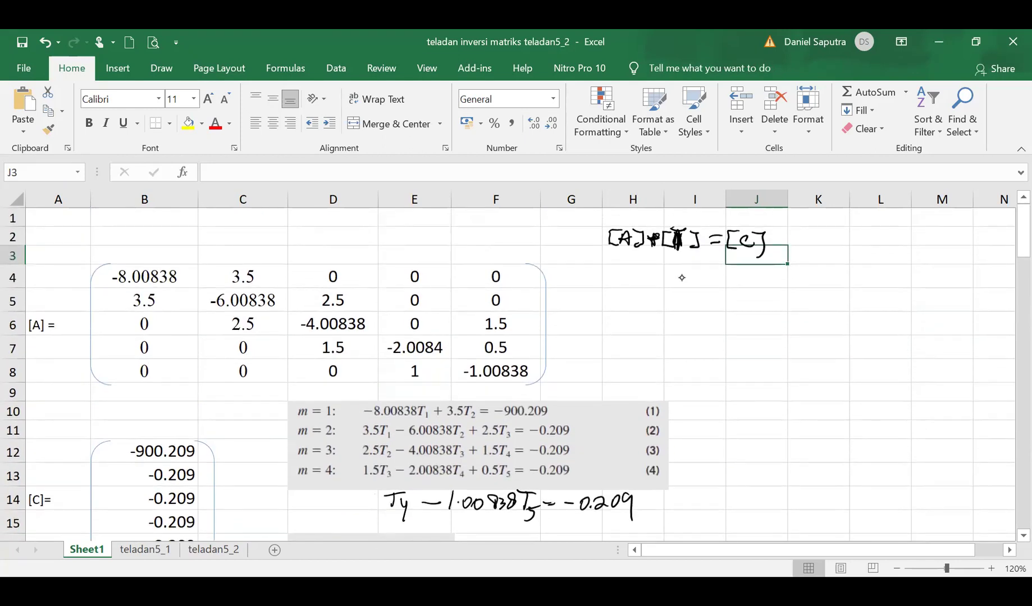
pyautogui.moveTo(820, 274)
pyautogui.mouseDown()
pyautogui.moveTo(807, 279)
pyautogui.moveTo(822, 286)
pyautogui.moveTo(793, 286)
pyautogui.moveTo(836, 276)
pyautogui.moveTo(823, 286)
pyautogui.mouseUp()
pyautogui.moveTo(843, 277); pyautogui.dragTo(852, 275)
pyautogui.moveTo(863, 222)
pyautogui.mouseDown()
pyautogui.moveTo(950, 216)
pyautogui.moveTo(948, 225)
pyautogui.mouseUp()
pyautogui.moveTo(867, 240); pyautogui.dragTo(924, 245)
pyautogui.moveTo(924, 235); pyautogui.dragTo(939, 246)
pyautogui.moveTo(865, 262); pyautogui.dragTo(924, 269)
pyautogui.moveTo(928, 258); pyautogui.dragTo(948, 267)
pyautogui.moveTo(866, 281)
pyautogui.mouseDown()
pyautogui.moveTo(890, 284)
pyautogui.moveTo(898, 273)
pyautogui.mouseUp()
pyautogui.moveTo(905, 284)
pyautogui.mouseDown()
pyautogui.moveTo(929, 286)
pyautogui.moveTo(936, 275)
pyautogui.moveTo(947, 287)
pyautogui.mouseUp()
pyautogui.moveTo(870, 303); pyautogui.dragTo(924, 308)
pyautogui.moveTo(936, 301)
pyautogui.mouseDown()
pyautogui.moveTo(929, 307)
pyautogui.moveTo(938, 298)
pyautogui.mouseUp()
pyautogui.moveTo(939, 300)
pyautogui.mouseDown()
pyautogui.moveTo(953, 295)
pyautogui.moveTo(953, 312)
pyautogui.mouseUp()
pyautogui.moveTo(848, 217)
pyautogui.mouseDown()
pyautogui.moveTo(859, 302)
pyautogui.moveTo(871, 303)
pyautogui.mouseUp()
pyautogui.moveTo(953, 213)
pyautogui.mouseDown()
pyautogui.moveTo(965, 215)
pyautogui.moveTo(963, 310)
pyautogui.mouseUp()
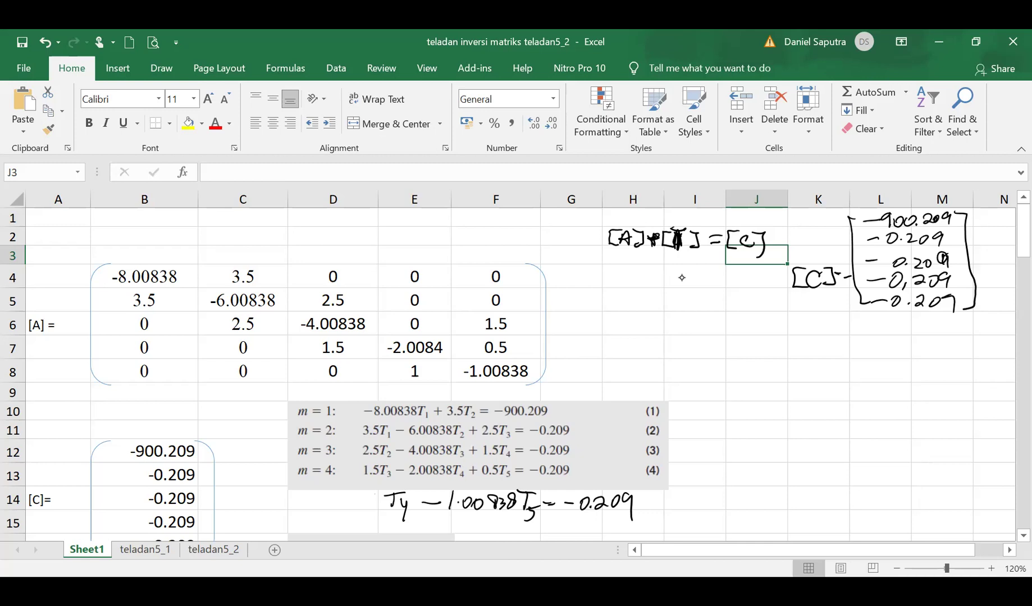
# Handwrite the labels T1, T2, T3, T4 and T5 above the five columns of matrix [A].
pyautogui.moveTo(132, 238)
pyautogui.mouseDown()
pyautogui.moveTo(150, 240)
pyautogui.moveTo(155, 263)
pyautogui.mouseUp()
pyautogui.moveTo(247, 243)
pyautogui.mouseDown()
pyautogui.moveTo(247, 260)
pyautogui.moveTo(248, 241)
pyautogui.moveTo(272, 259)
pyautogui.mouseUp()
pyautogui.moveTo(330, 246)
pyautogui.mouseDown()
pyautogui.moveTo(335, 265)
pyautogui.moveTo(346, 245)
pyautogui.mouseUp()
pyautogui.moveTo(344, 253); pyautogui.dragTo(349, 269)
pyautogui.moveTo(411, 245)
pyautogui.mouseDown()
pyautogui.moveTo(413, 266)
pyautogui.moveTo(422, 247)
pyautogui.mouseUp()
pyautogui.moveTo(428, 253); pyautogui.dragTo(433, 269)
pyautogui.moveTo(494, 245)
pyautogui.mouseDown()
pyautogui.moveTo(495, 261)
pyautogui.moveTo(504, 241)
pyautogui.moveTo(507, 265)
pyautogui.moveTo(529, 256)
pyautogui.mouseUp()
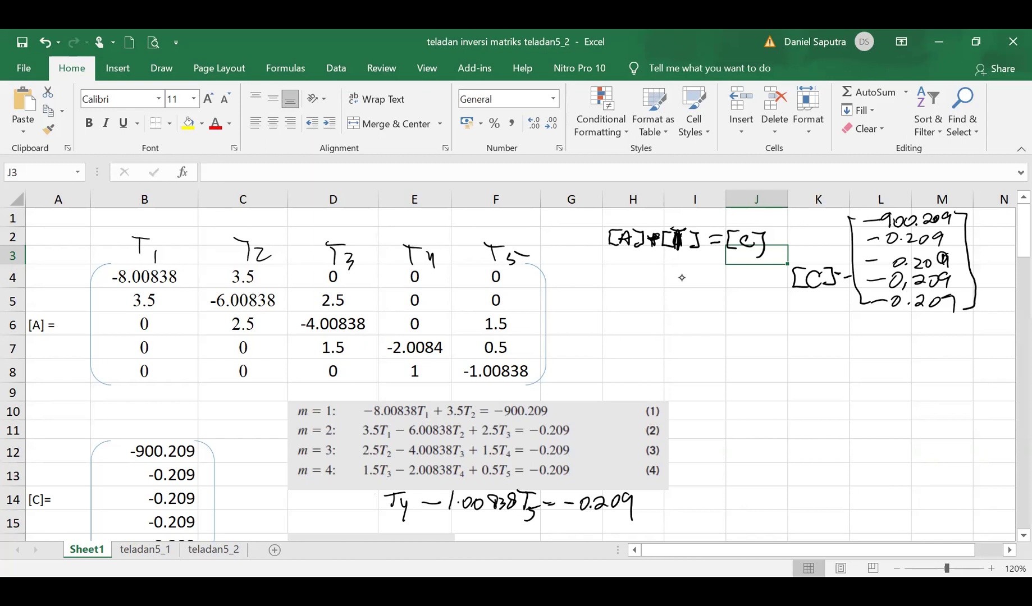
# Mark the coefficients in the first three rows of matrix [A] with ink ticks while checking them against the equations.
pyautogui.moveTo(181, 267); pyautogui.dragTo(192, 248)
pyautogui.moveTo(263, 272); pyautogui.dragTo(272, 268)
pyautogui.moveTo(173, 302); pyautogui.dragTo(183, 292)
pyautogui.moveTo(274, 293); pyautogui.dragTo(282, 292)
pyautogui.moveTo(520, 300); pyautogui.dragTo(528, 292)
pyautogui.moveTo(263, 328); pyautogui.dragTo(270, 321)
pyautogui.moveTo(365, 324); pyautogui.dragTo(377, 317)
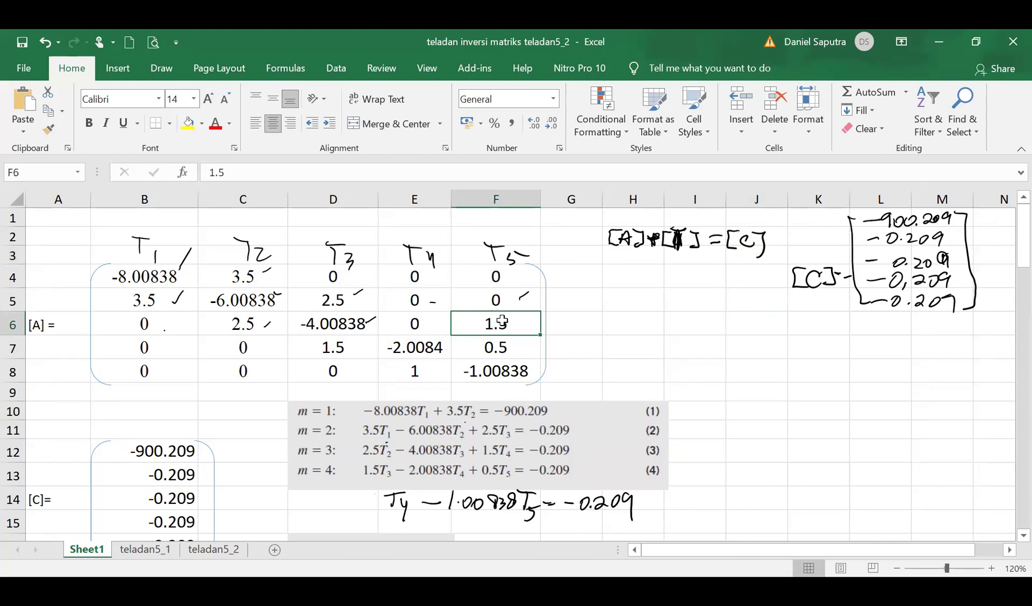
# Try moving the 1.5 from F6 to E6 and entering 0 in F6, and undo both changes.
pyautogui.hotkey('ctrl', 'c')
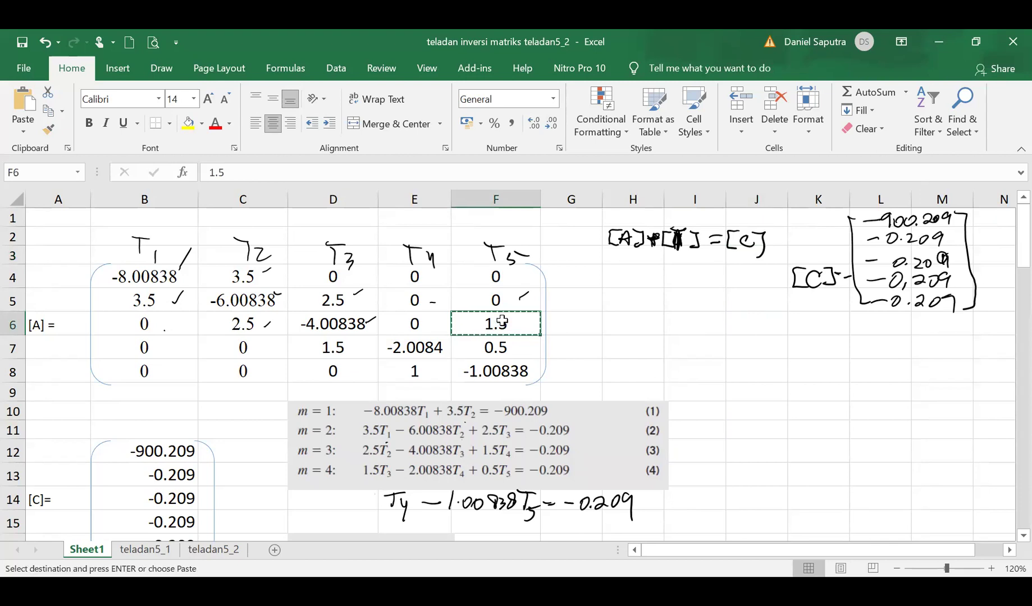
pyautogui.press('Left')
pyautogui.hotkey('ctrl', 'v')
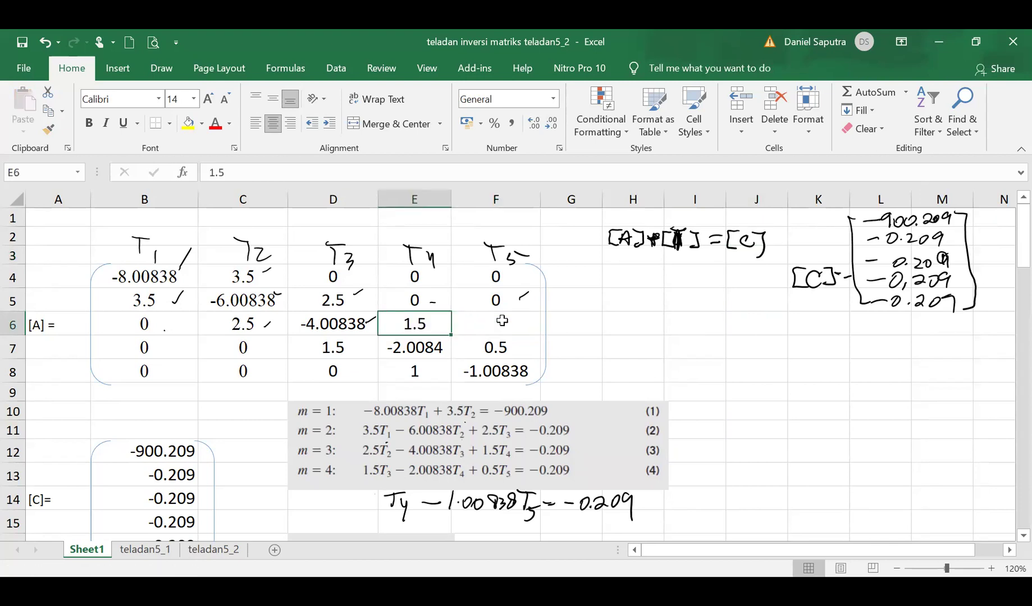
pyautogui.click(502, 321)
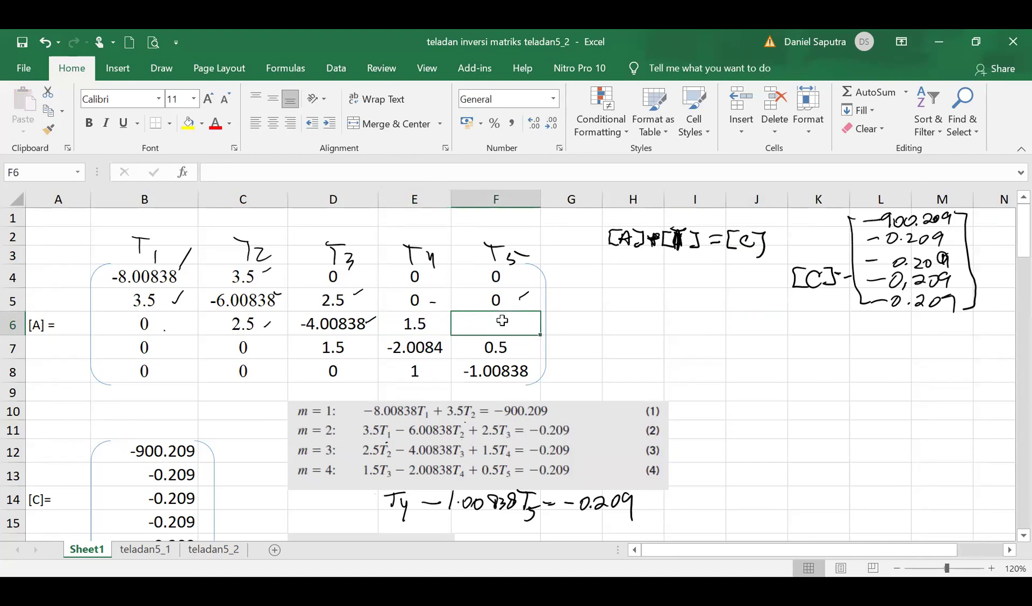
pyautogui.write('0')
pyautogui.press('Return')
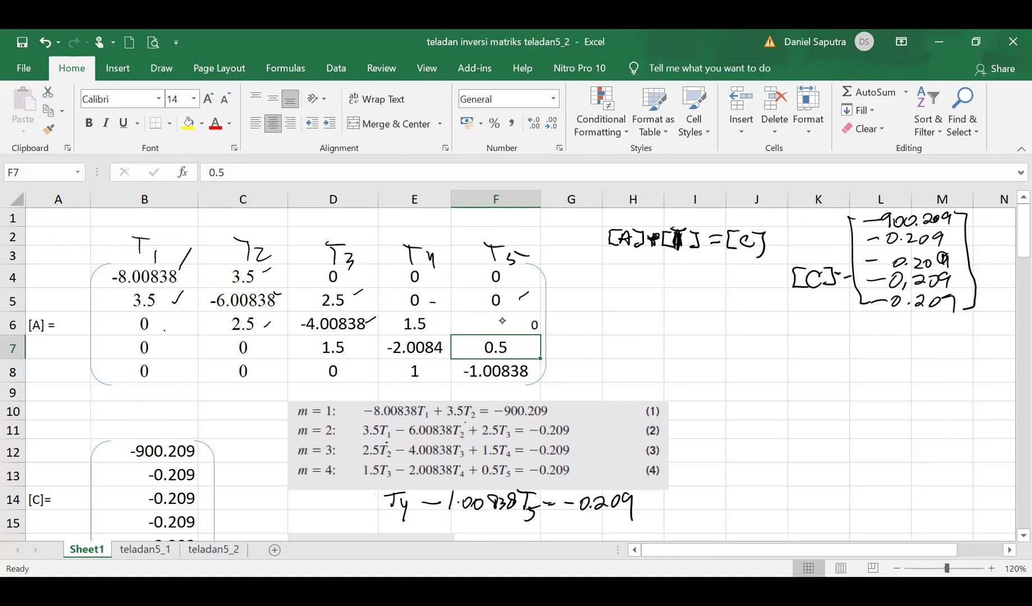
pyautogui.hotkey('ctrl', 'z')
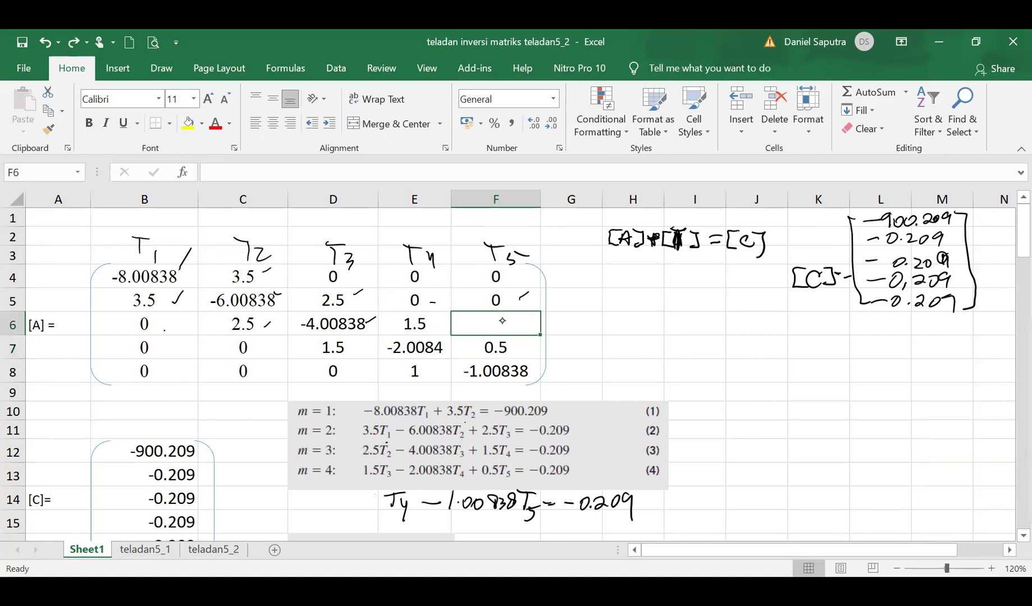
pyautogui.hotkey('ctrl', 'z')
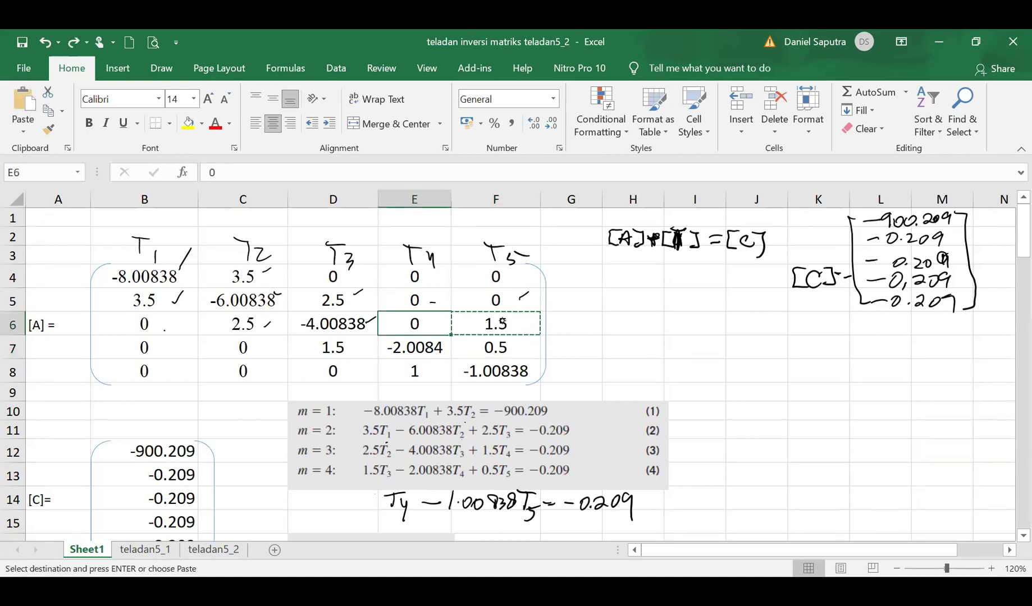
pyautogui.press('Escape')
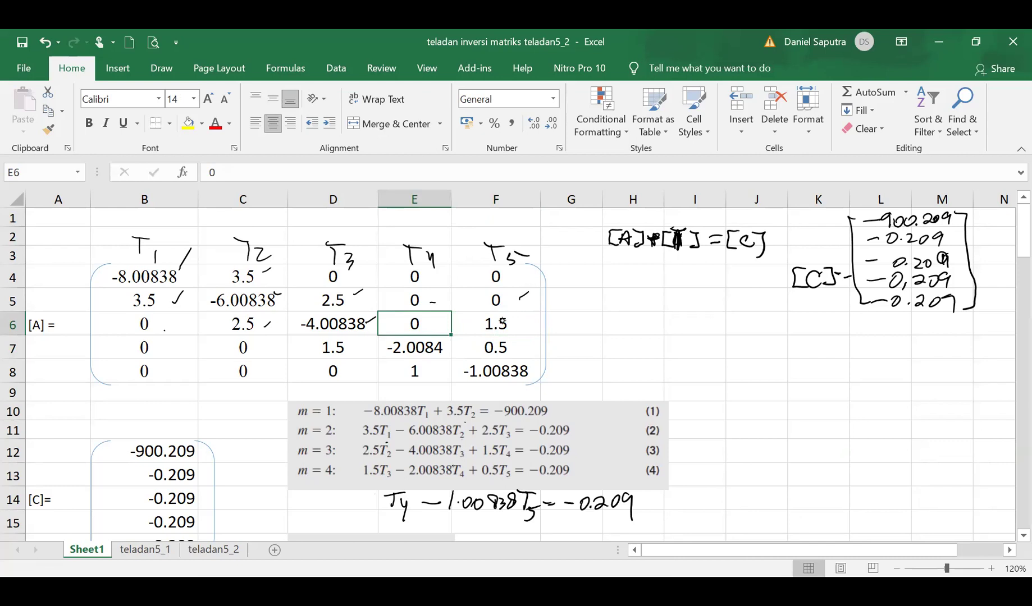
# Correct the third row of matrix [A] by setting E6 to 1.5 and F6 to 0.
pyautogui.write('1.5')
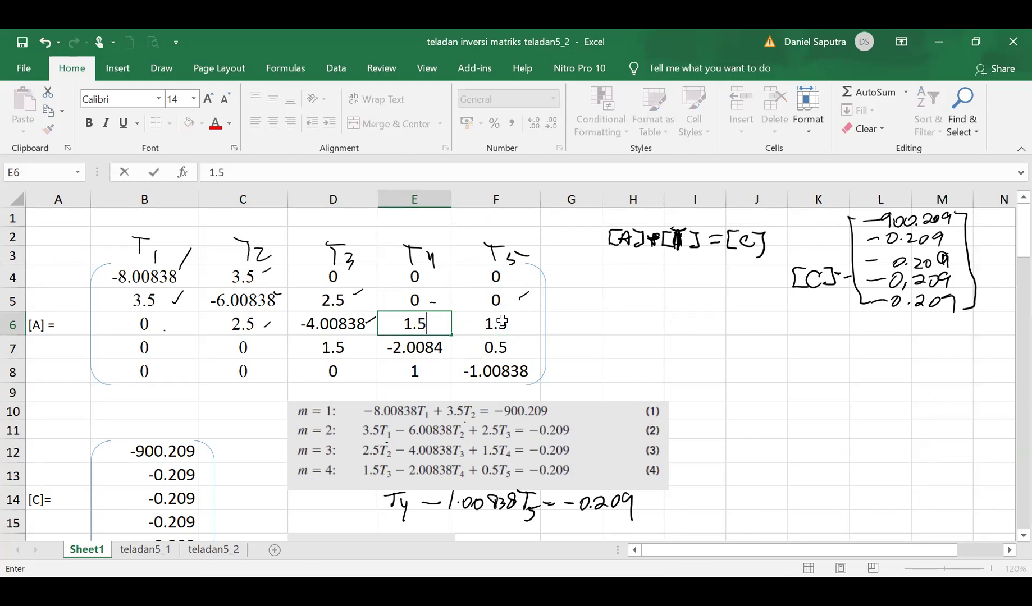
pyautogui.click(501, 321)
pyautogui.write('0')
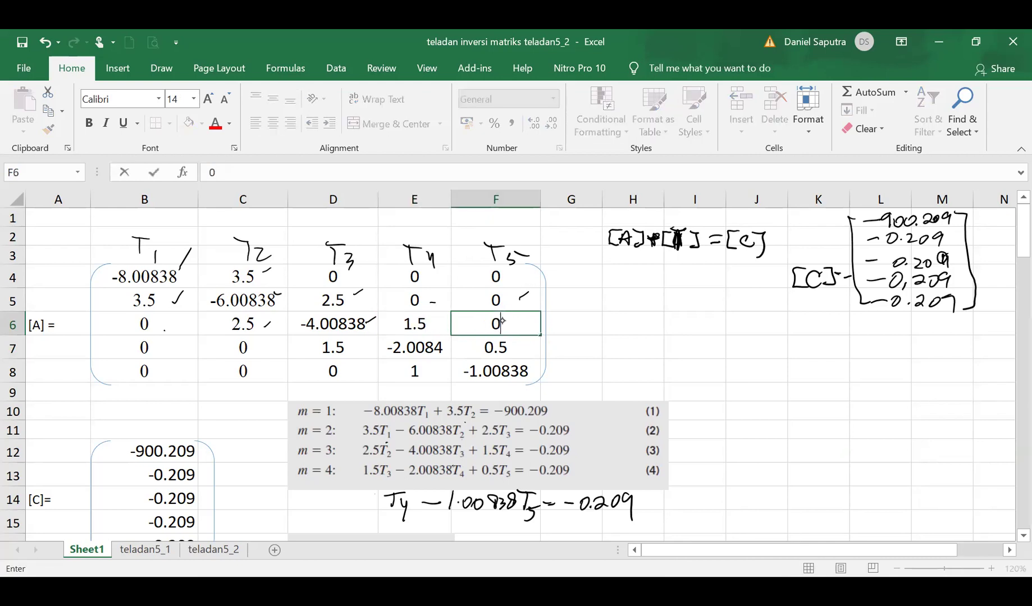
pyautogui.press('Return')
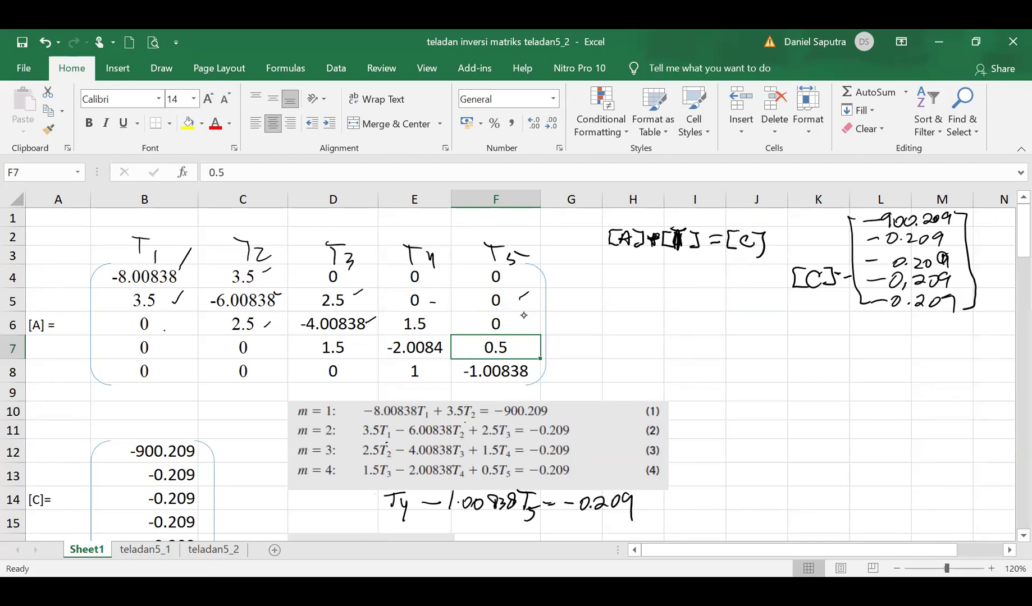
# Add an ink tick below the handwritten [C] matrix and look over the [A]⁻¹ block further down the sheet.
pyautogui.moveTo(967, 325); pyautogui.dragTo(984, 317)
pyautogui.click(241, 429)
pyautogui.scroll(-3, 247, 411)
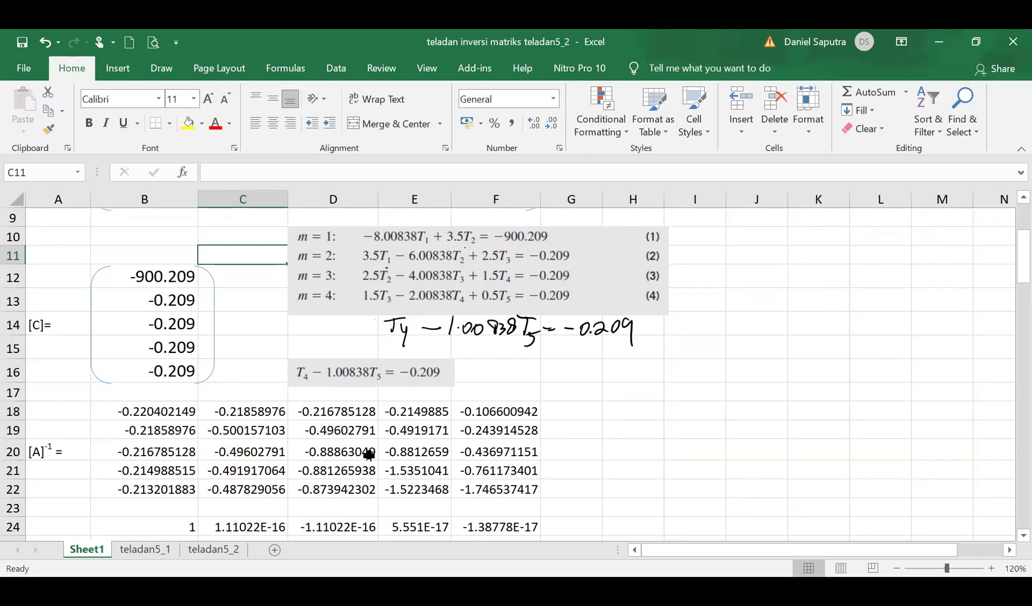
pyautogui.scroll(3, 369, 455)
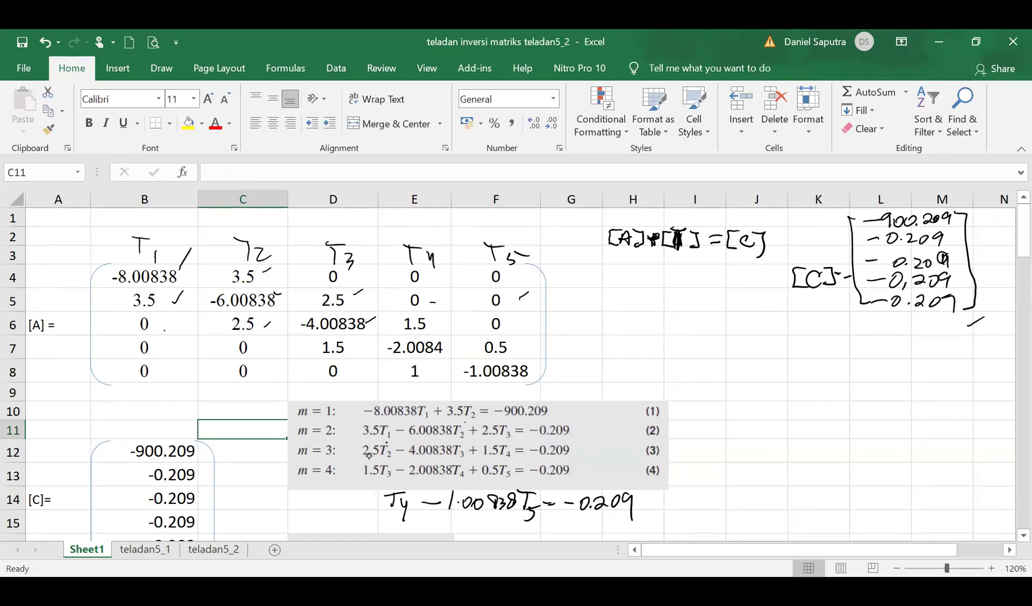
# Handwrite [A]⁻¹[A]*[T] = [A]⁻¹*[C] under the matrix equation, followed by [I][T] = with empty brackets.
pyautogui.moveTo(604, 298)
pyautogui.mouseDown()
pyautogui.moveTo(609, 312)
pyautogui.moveTo(635, 299)
pyautogui.moveTo(627, 315)
pyautogui.moveTo(646, 288)
pyautogui.moveTo(661, 319)
pyautogui.moveTo(681, 296)
pyautogui.moveTo(672, 314)
pyautogui.moveTo(692, 305)
pyautogui.moveTo(700, 318)
pyautogui.moveTo(714, 297)
pyautogui.moveTo(723, 303)
pyautogui.moveTo(710, 315)
pyautogui.moveTo(735, 308)
pyautogui.mouseUp()
pyautogui.moveTo(725, 304); pyautogui.dragTo(752, 318)
pyautogui.moveTo(749, 318)
pyautogui.mouseDown()
pyautogui.moveTo(757, 303)
pyautogui.moveTo(762, 316)
pyautogui.mouseUp()
pyautogui.moveTo(752, 312)
pyautogui.mouseDown()
pyautogui.moveTo(775, 296)
pyautogui.moveTo(769, 320)
pyautogui.mouseUp()
pyautogui.moveTo(770, 321)
pyautogui.mouseDown()
pyautogui.moveTo(761, 318)
pyautogui.moveTo(786, 301)
pyautogui.moveTo(812, 324)
pyautogui.mouseUp()
pyautogui.moveTo(811, 308)
pyautogui.mouseDown()
pyautogui.moveTo(817, 319)
pyautogui.moveTo(833, 299)
pyautogui.moveTo(835, 318)
pyautogui.mouseUp()
pyautogui.moveTo(835, 317); pyautogui.dragTo(820, 320)
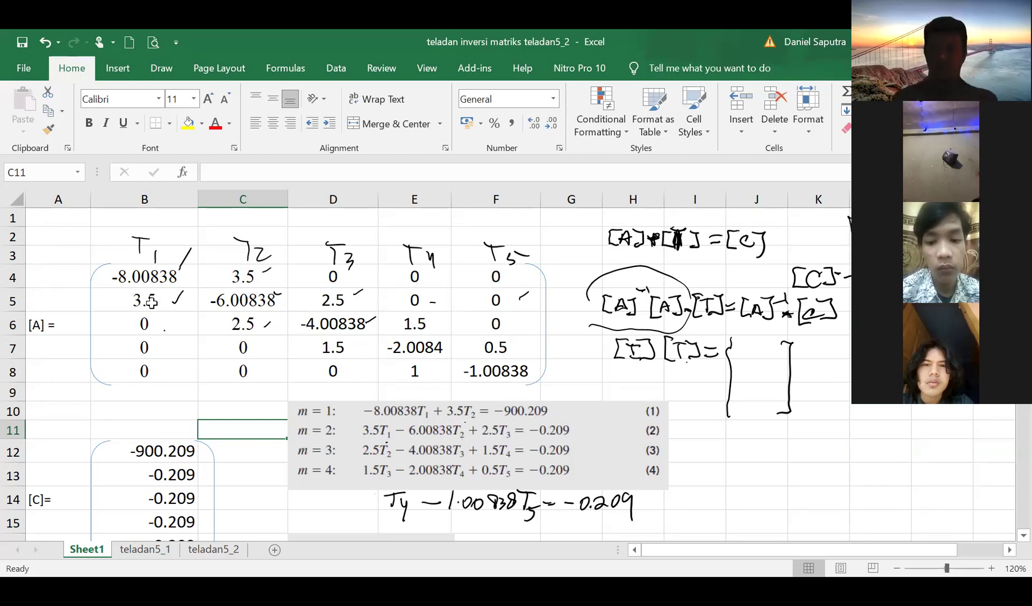
# Clear the existing MINVERSE array from the [A]⁻¹ block in B18:F22.
pyautogui.click(121, 272)
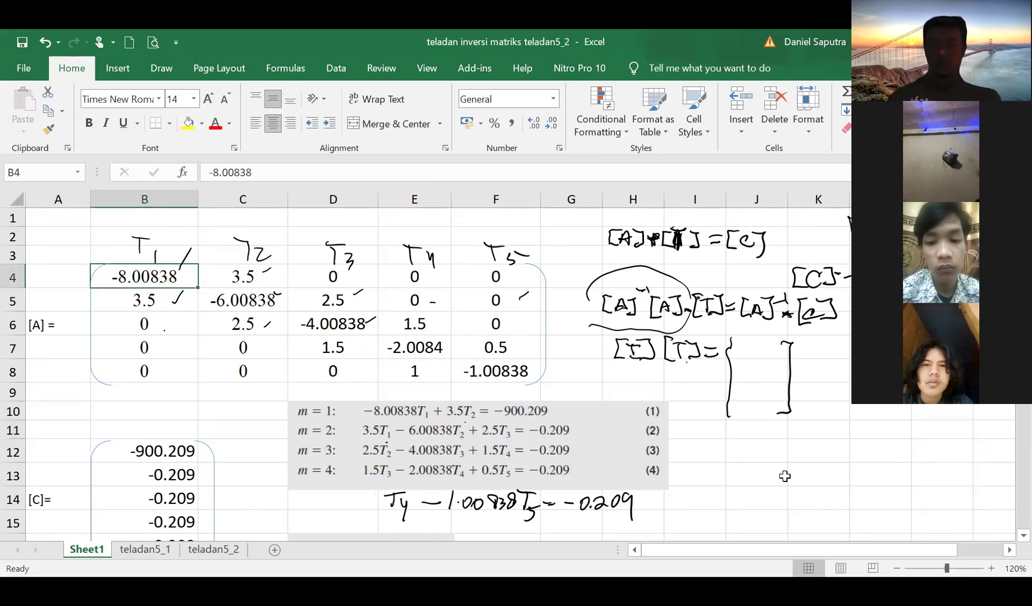
pyautogui.scroll(-1, 1006, 534)
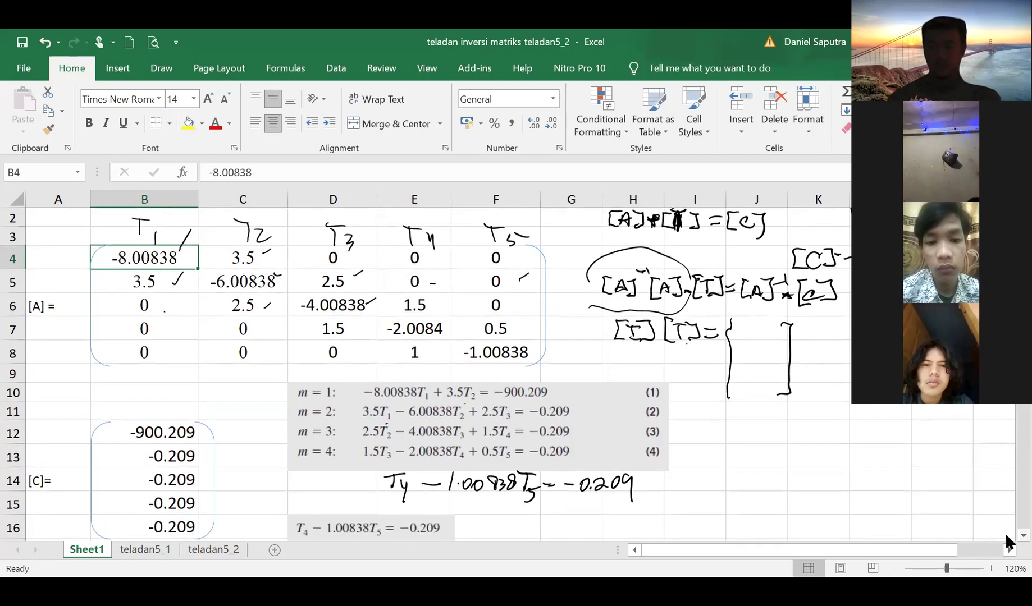
pyautogui.scroll(-2, 1006, 541)
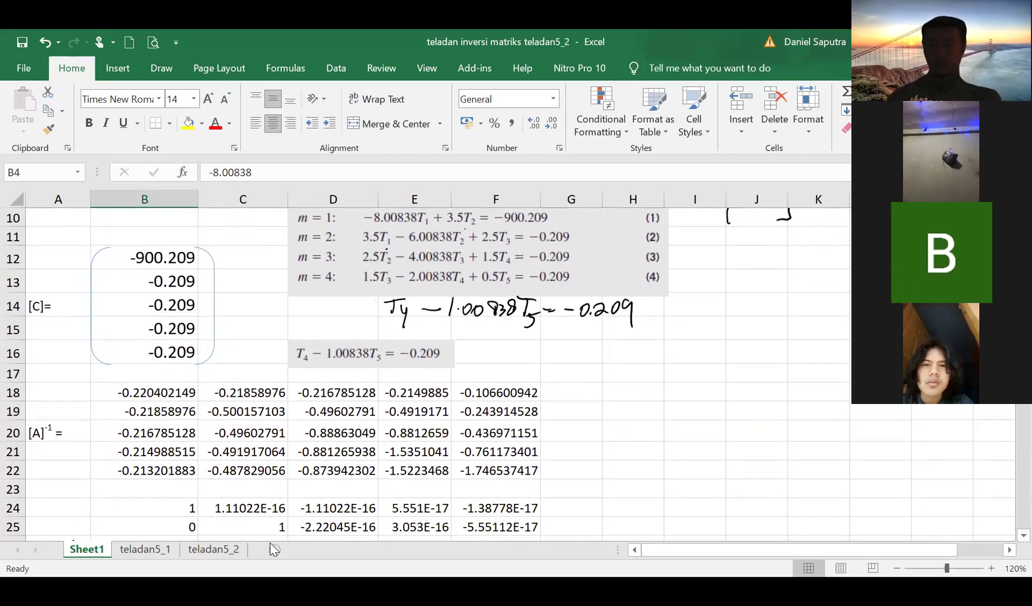
pyautogui.click(142, 395)
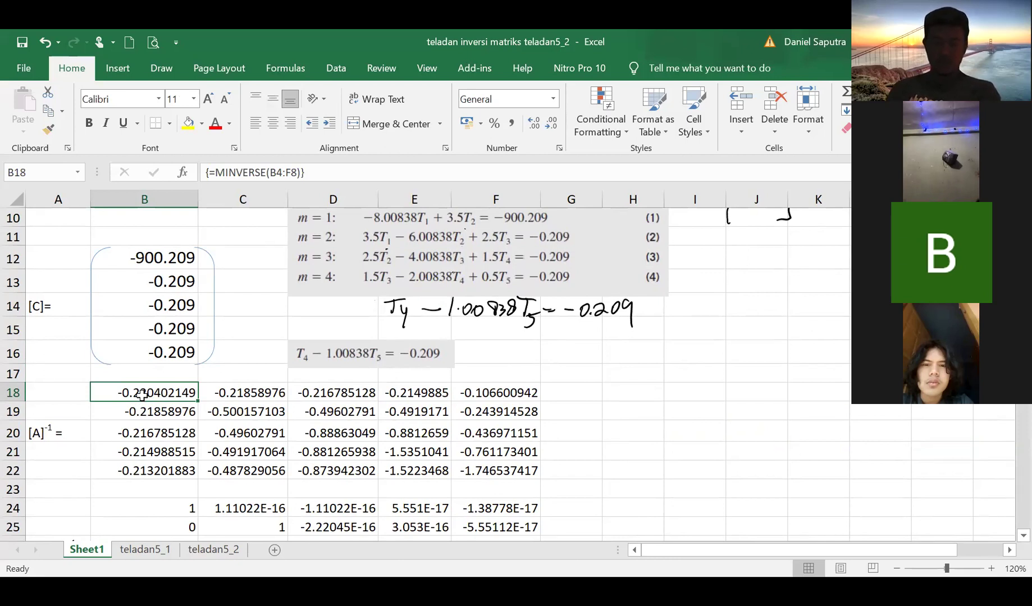
pyautogui.hotkey('shift', 'Right')
pyautogui.hotkey('shift', 'Right')
pyautogui.hotkey('shift', 'Right')
pyautogui.hotkey('shift', 'Right')
pyautogui.hotkey('shift', 'Down')
pyautogui.hotkey('shift', 'Down')
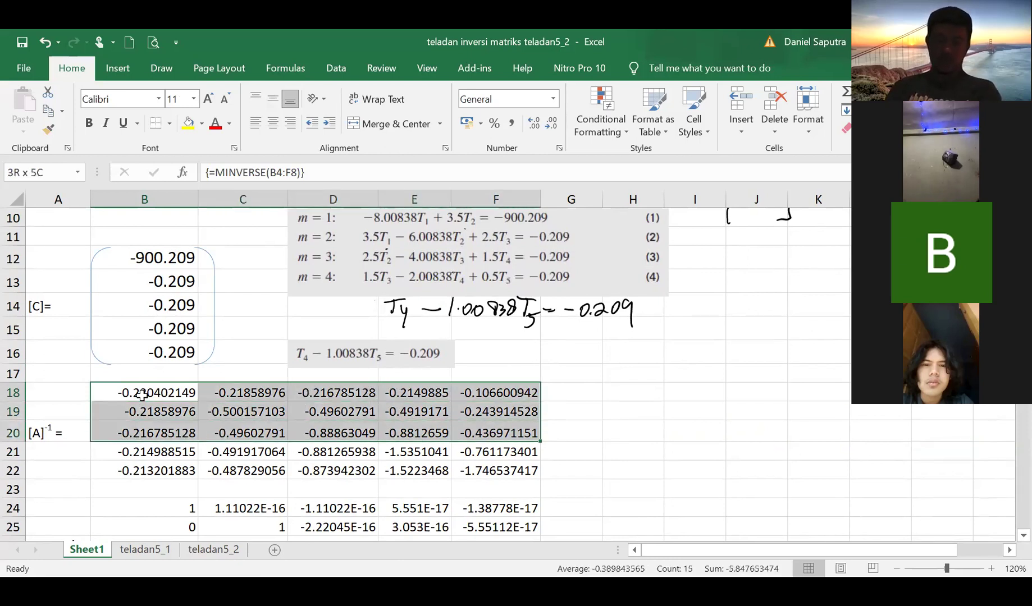
pyautogui.hotkey('shift', 'Down')
pyautogui.hotkey('shift', 'Down')
pyautogui.press('Delete')
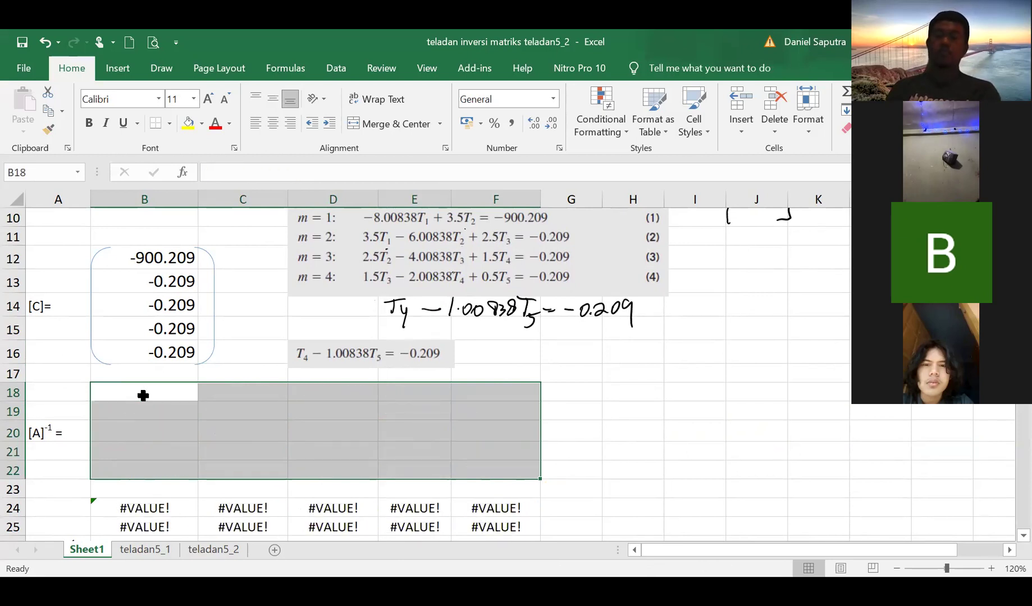
# Insert the MINVERSE function for the [A]⁻¹ block B18:F22, finding it with a function search for "matrix".
pyautogui.click(152, 405)
pyautogui.moveTo(152, 392); pyautogui.dragTo(466, 442)
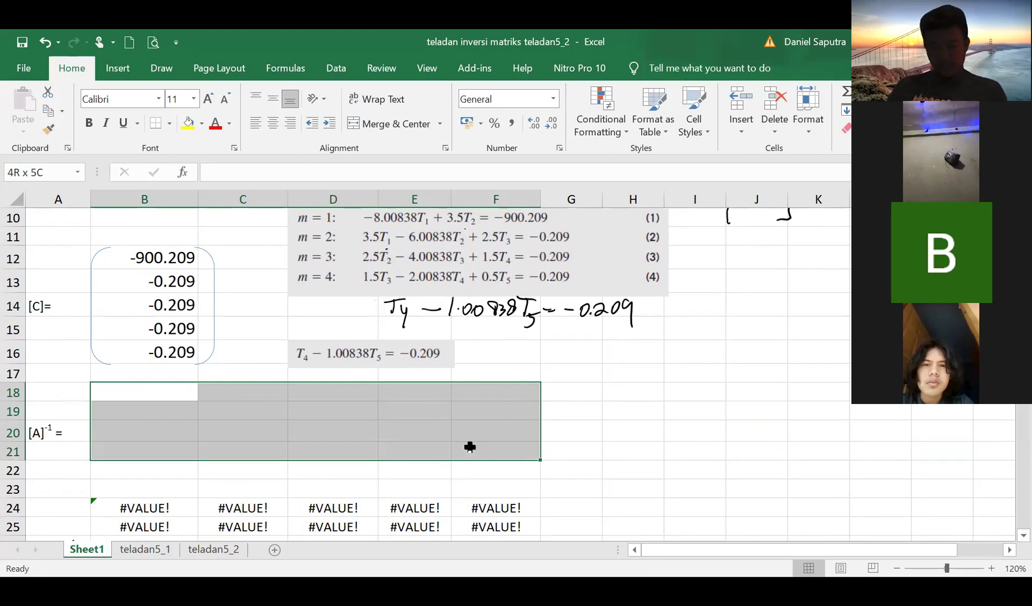
pyautogui.moveTo(470, 449); pyautogui.dragTo(469, 465)
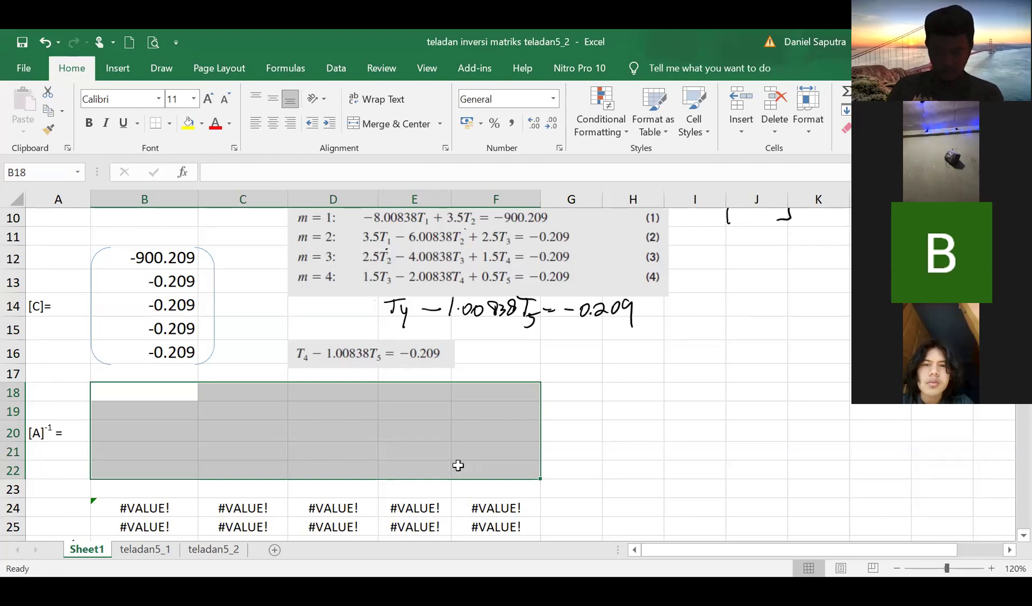
pyautogui.click(183, 175)
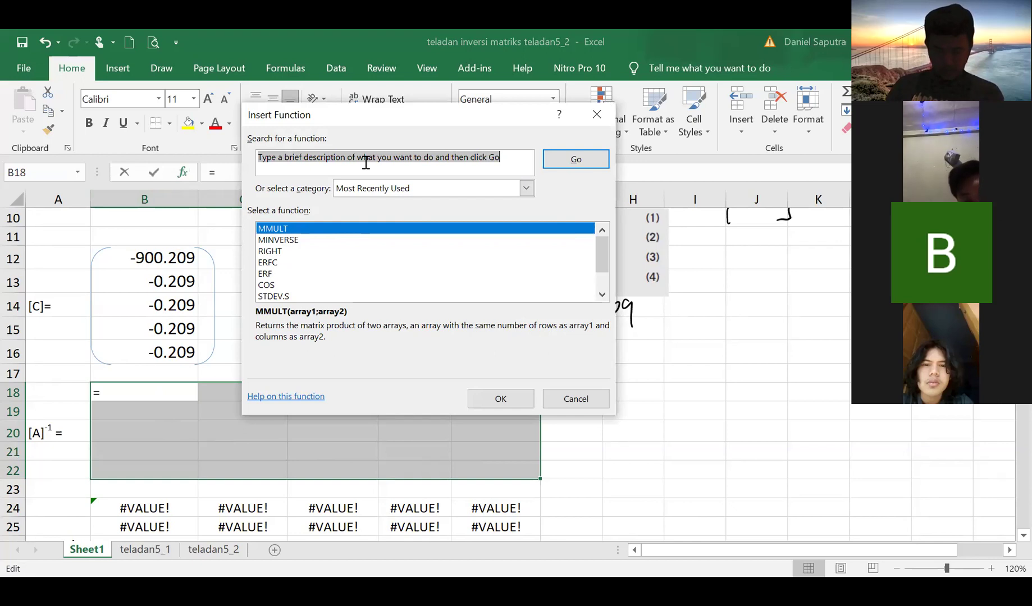
pyautogui.write('matrix')
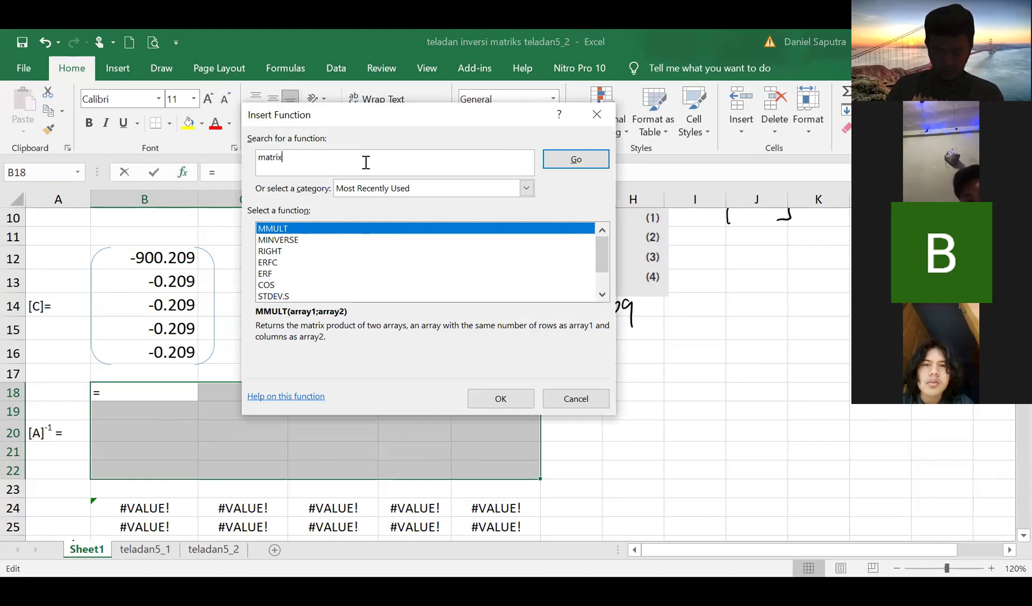
pyautogui.press('Return')
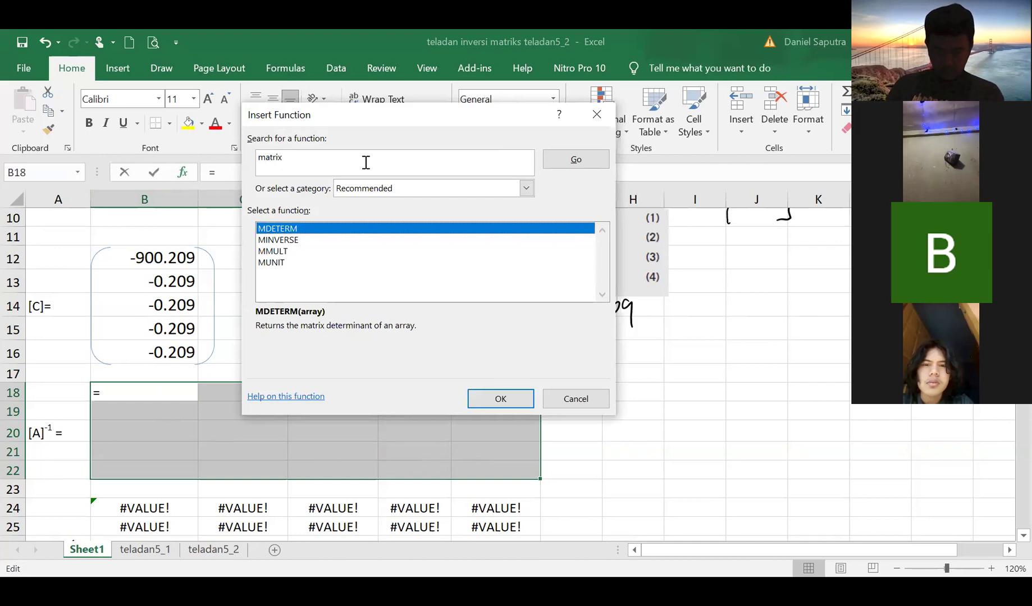
pyautogui.click(287, 264)
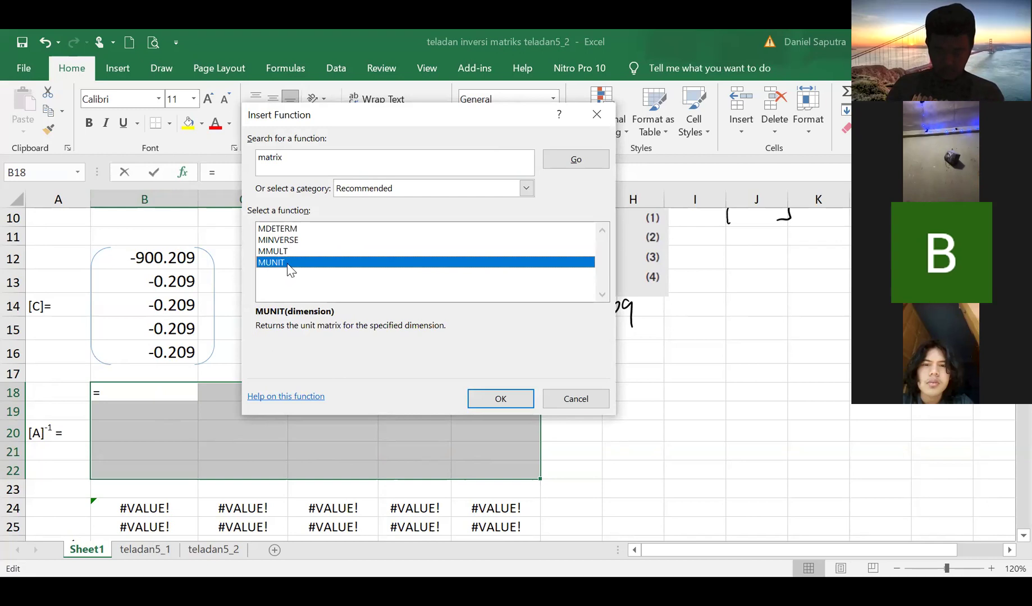
pyautogui.click(284, 241)
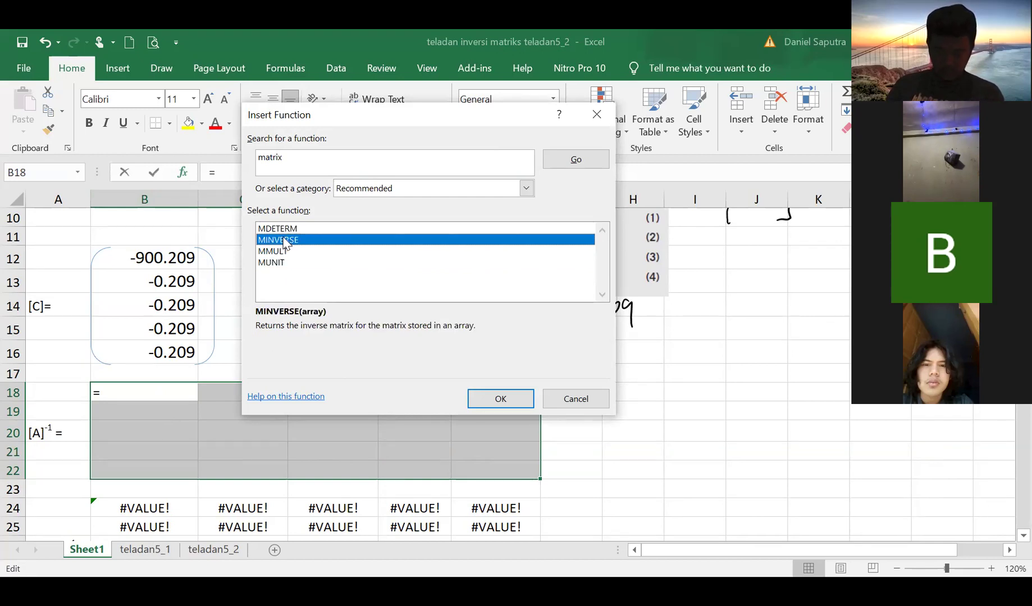
pyautogui.click(514, 398)
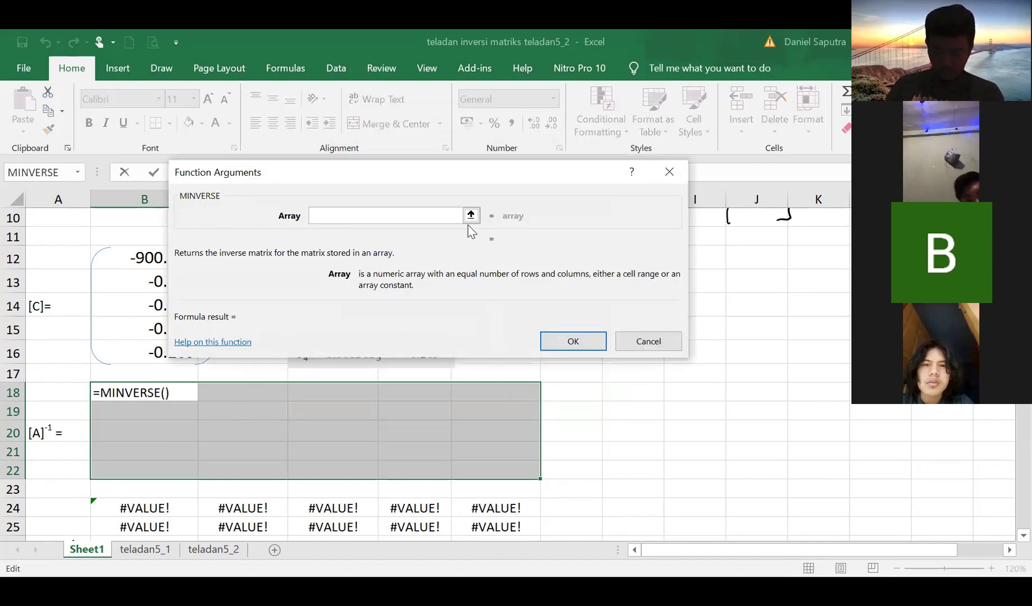
# Set the MINVERSE array argument to matrix [A] in B4:F8 and confirm the formula.
pyautogui.click(471, 216)
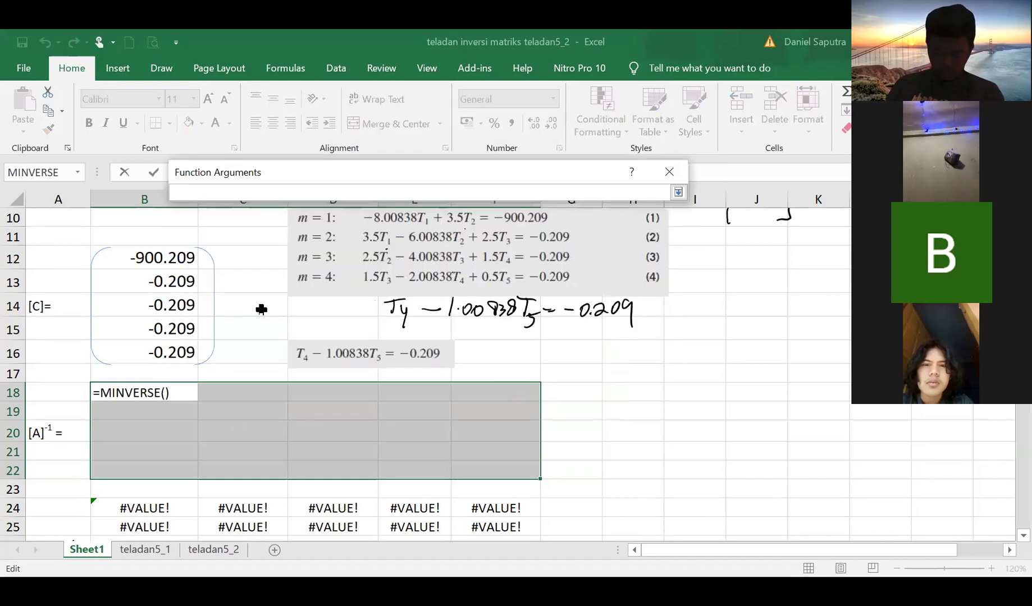
pyautogui.scroll(3, 260, 306)
pyautogui.click(160, 281)
pyautogui.keyDown('shift'); pyautogui.click(466, 290); pyautogui.keyUp('shift')
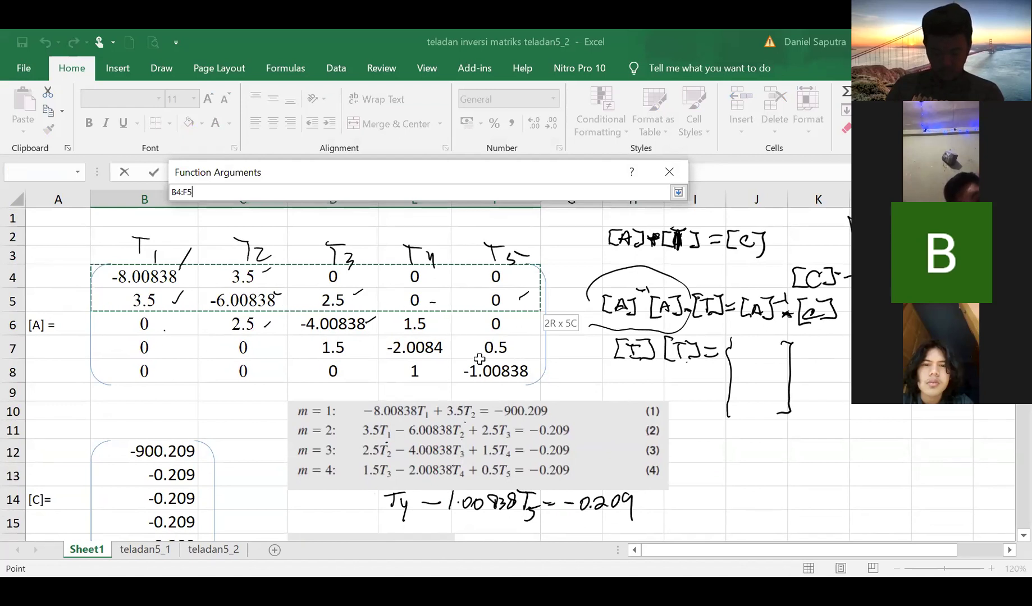
pyautogui.moveTo(479, 358); pyautogui.dragTo(474, 361)
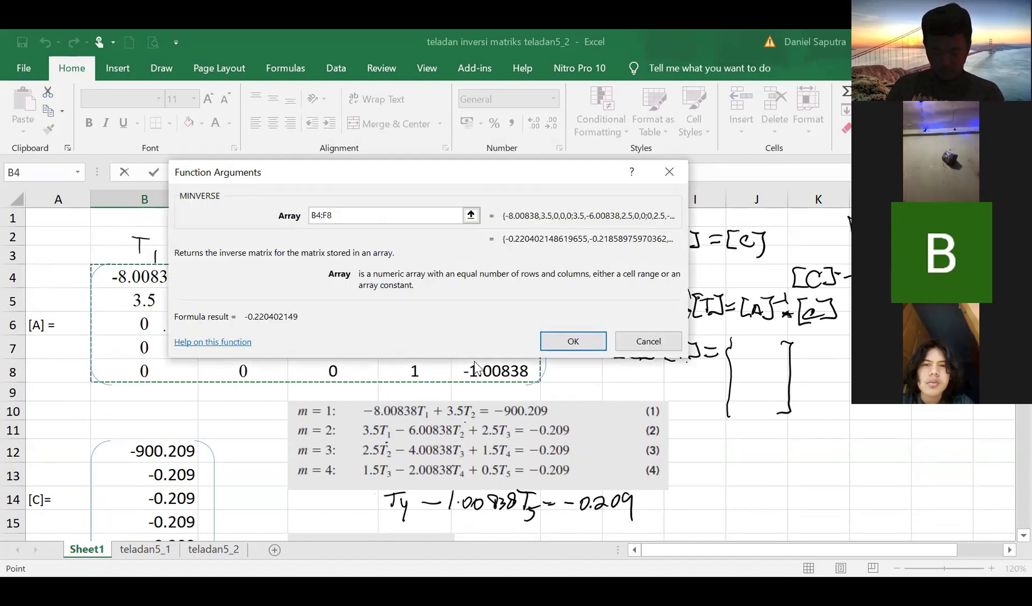
pyautogui.click(566, 341)
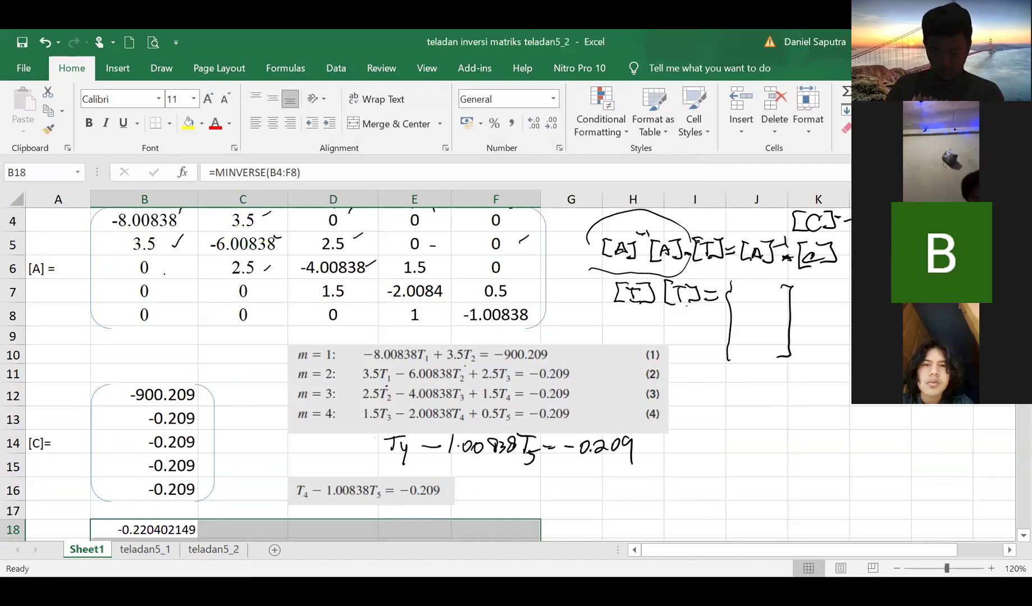
# Re-enter the MINVERSE formula from B18 as an array formula across B18:F22.
pyautogui.hotkey('shift', 'Down')
pyautogui.hotkey('shift', 'Down')
pyautogui.hotkey('shift', 'Down')
pyautogui.hotkey('shift', 'Down')
pyautogui.scroll(1, 519, 536)
pyautogui.scroll(-1, 519, 536)
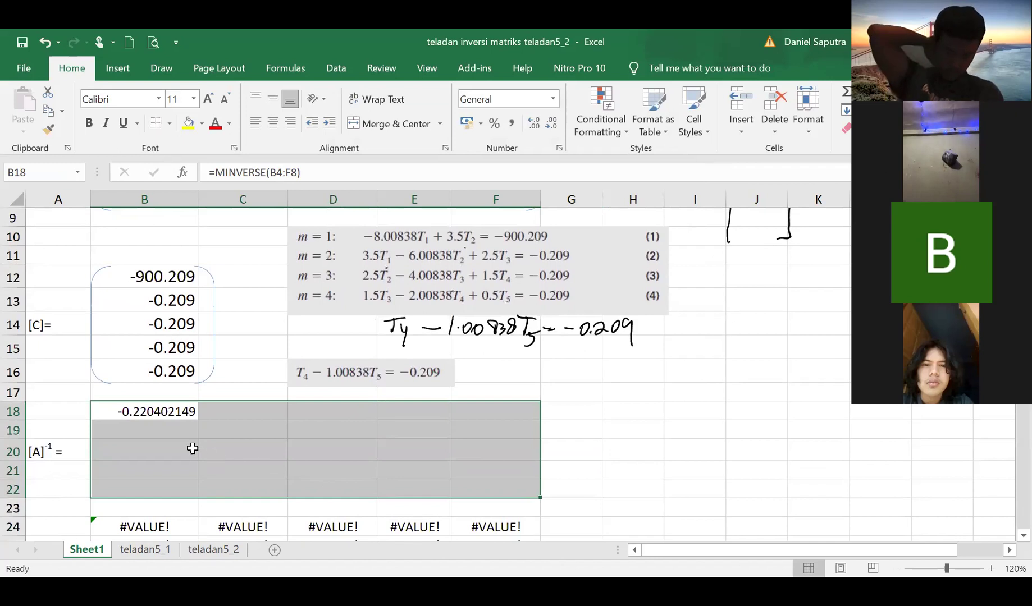
pyautogui.doubleClick(145, 414)
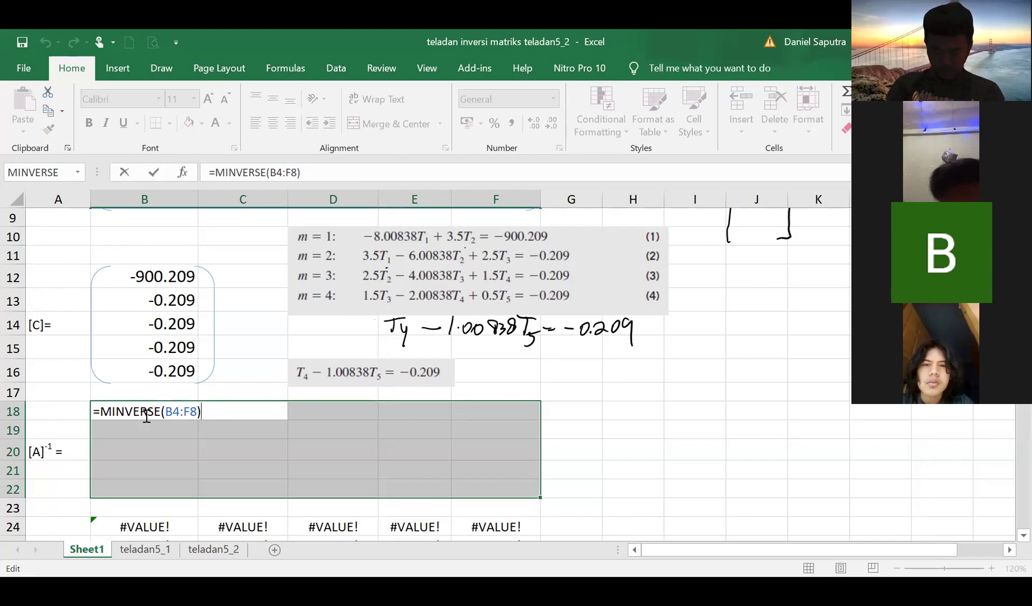
pyautogui.hotkey('ctrl', 'shift', 'Return')
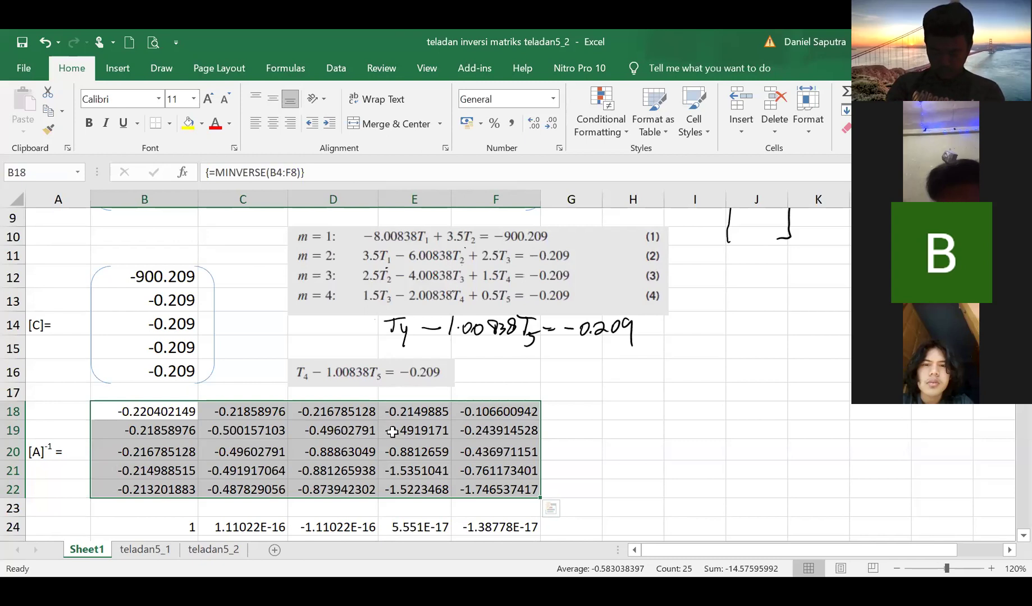
# Clear the existing MMULT array from the [A]*[A]⁻¹ block in B24:F28.
pyautogui.scroll(-3, 394, 436)
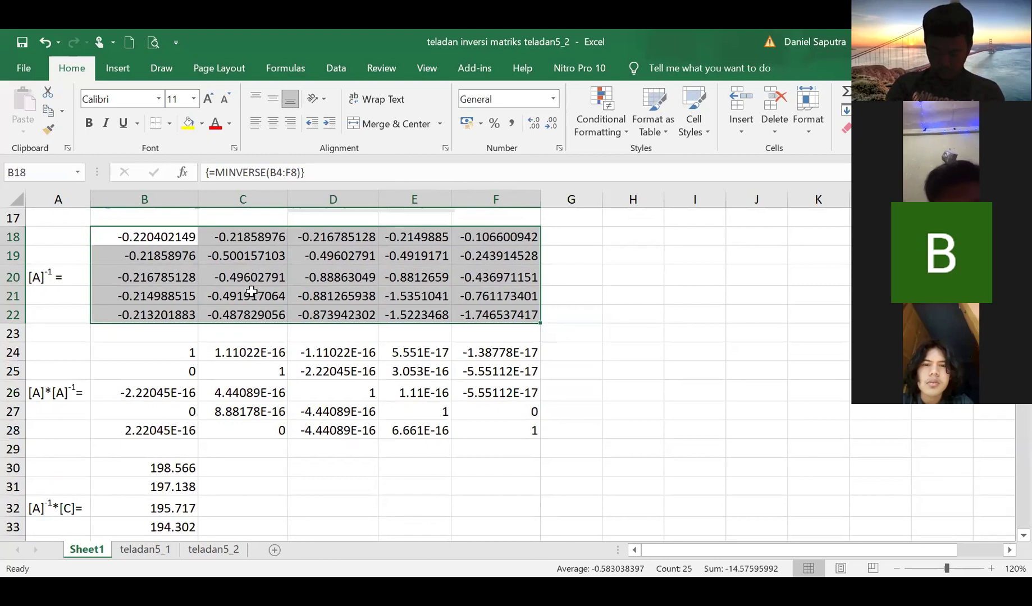
pyautogui.scroll(3, 252, 293)
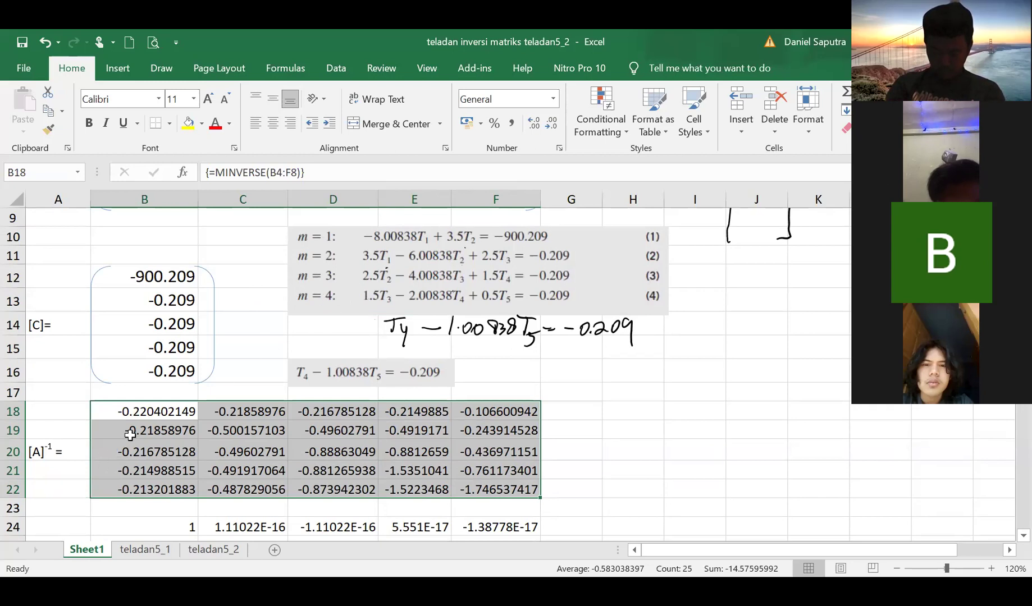
pyautogui.scroll(-3, 129, 435)
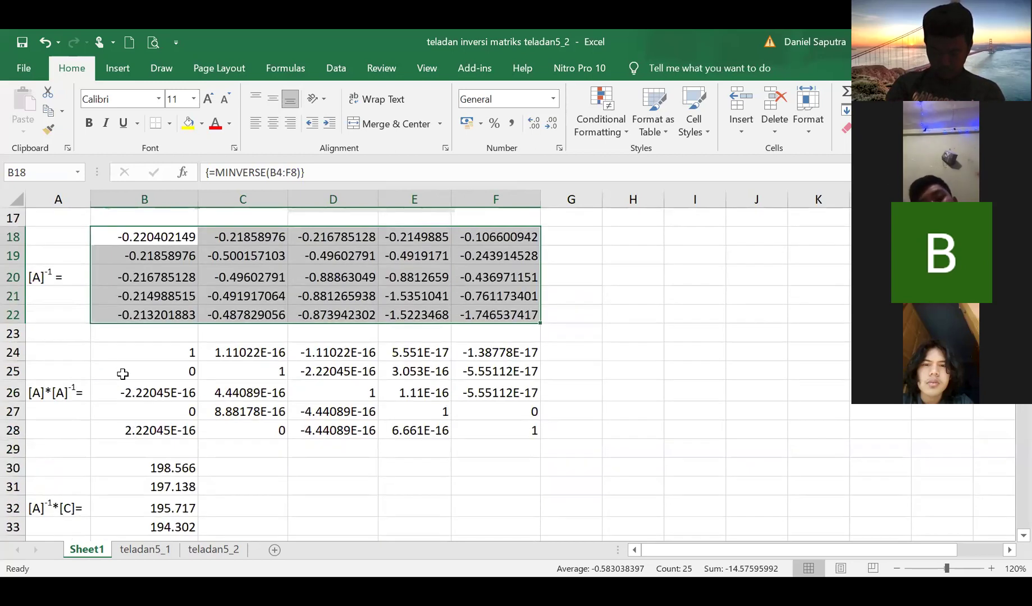
pyautogui.click(130, 352)
pyautogui.moveTo(198, 360); pyautogui.dragTo(484, 427)
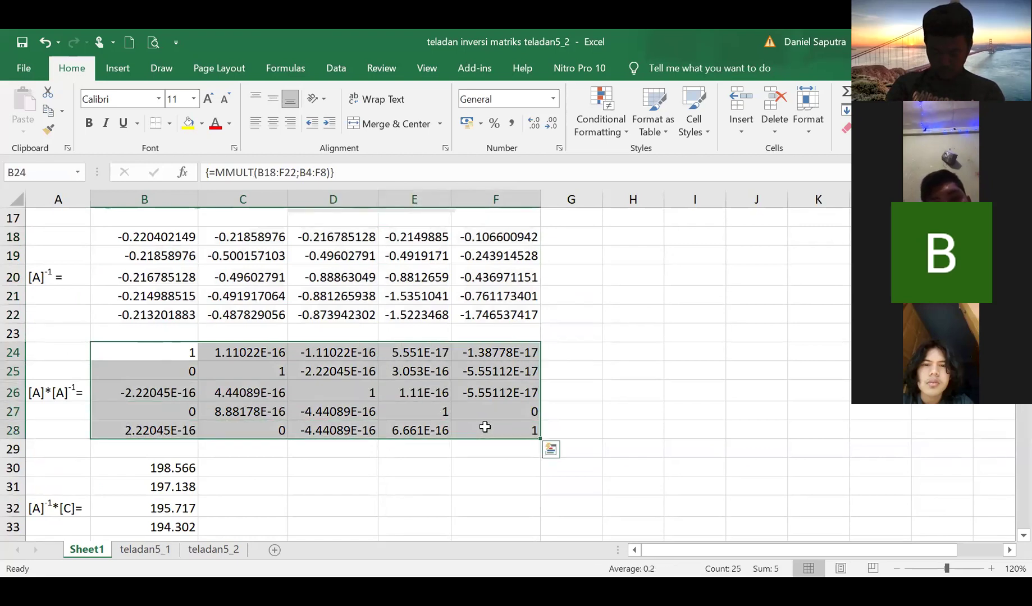
pyautogui.press('Delete')
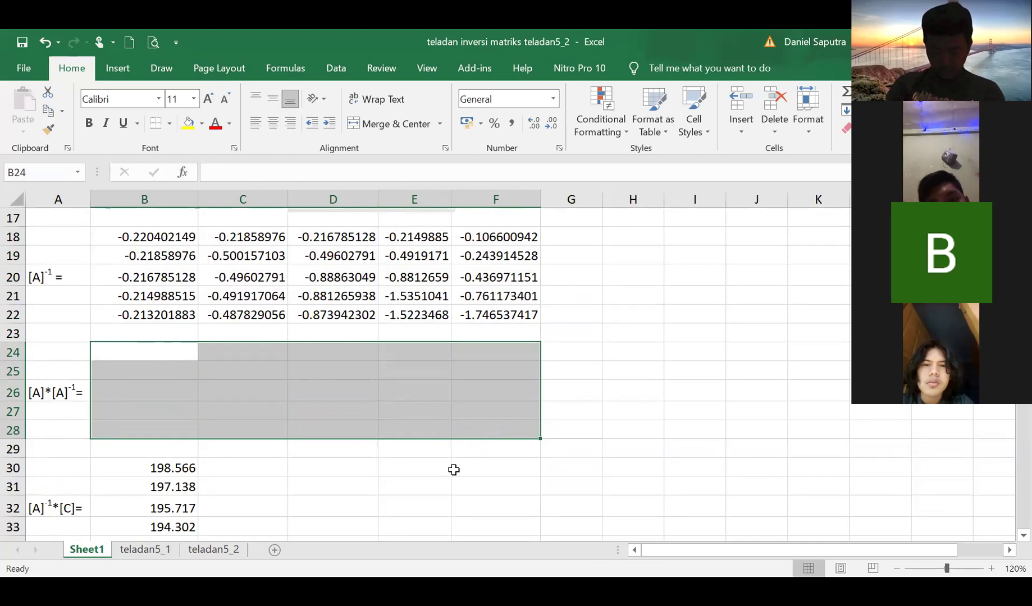
pyautogui.click(183, 173)
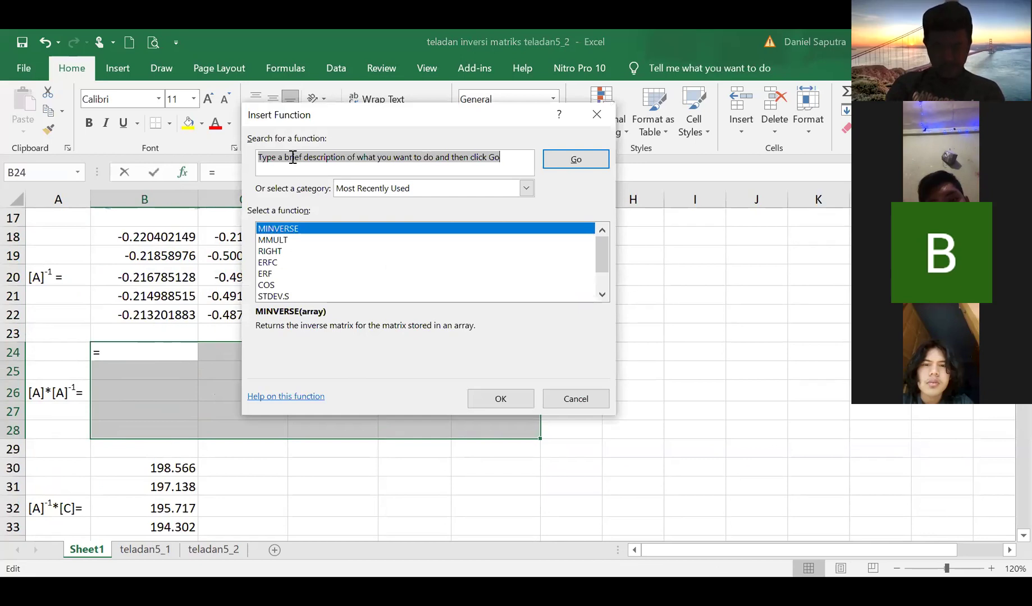
pyautogui.write('matrix')
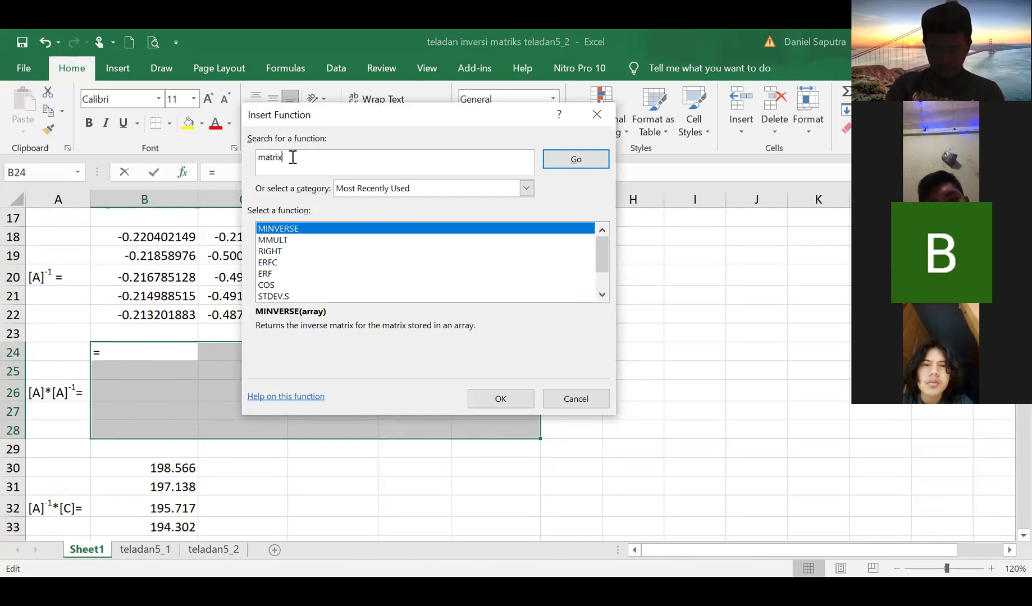
pyautogui.press('Return')
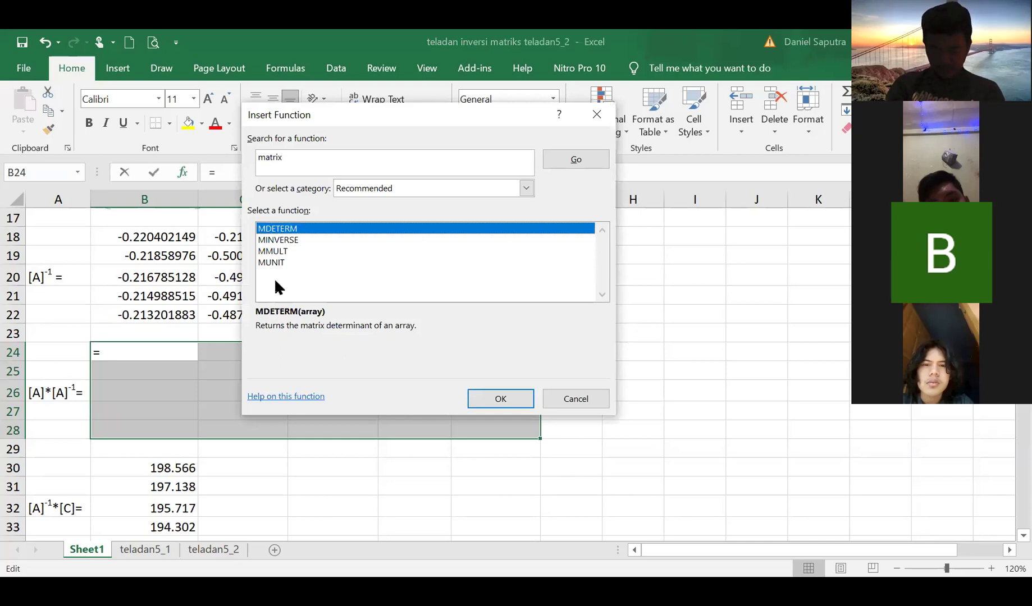
pyautogui.click(268, 252)
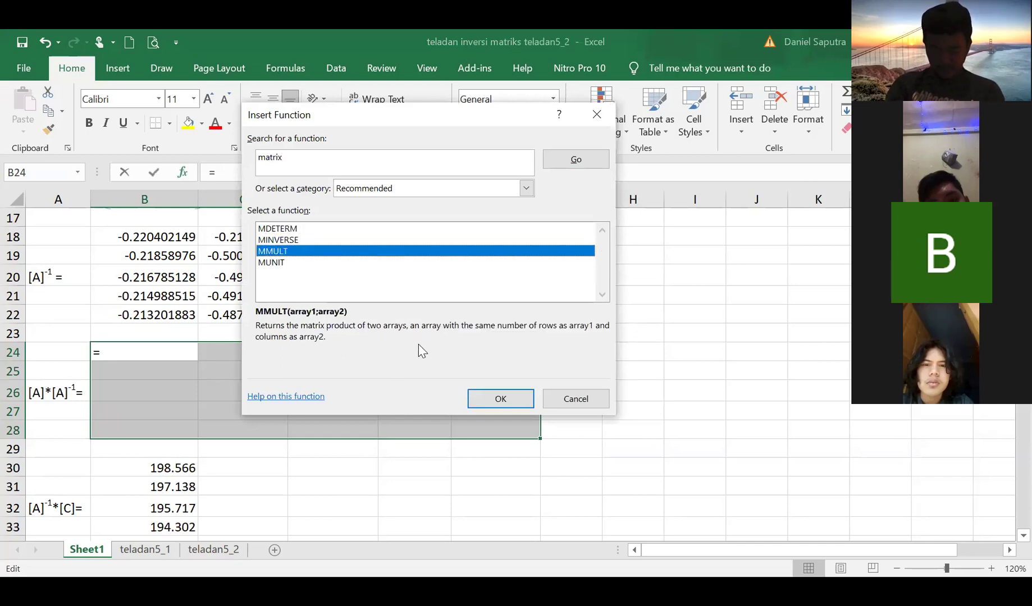
pyautogui.click(501, 400)
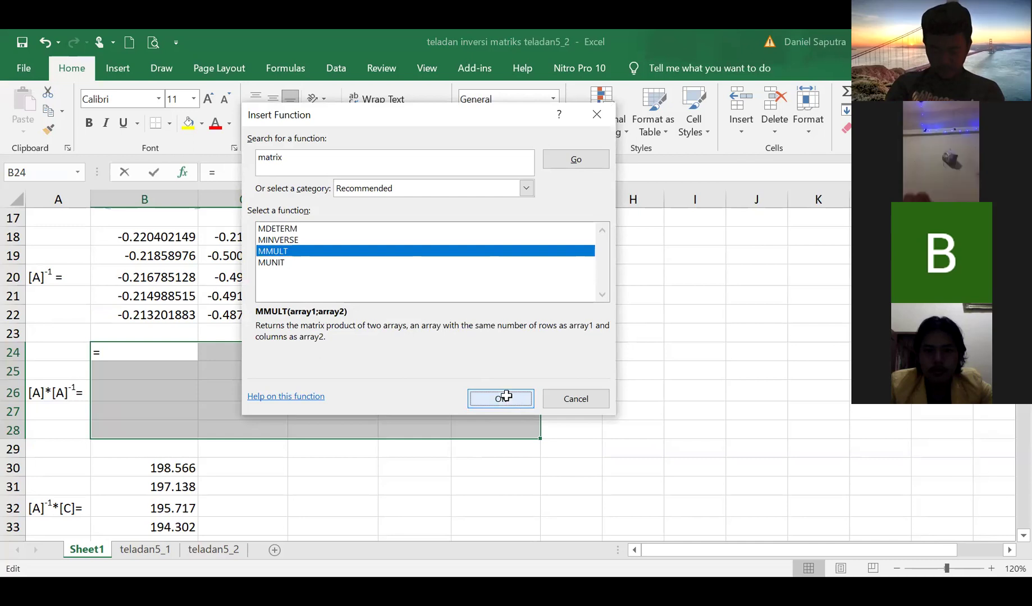
pyautogui.click(471, 201)
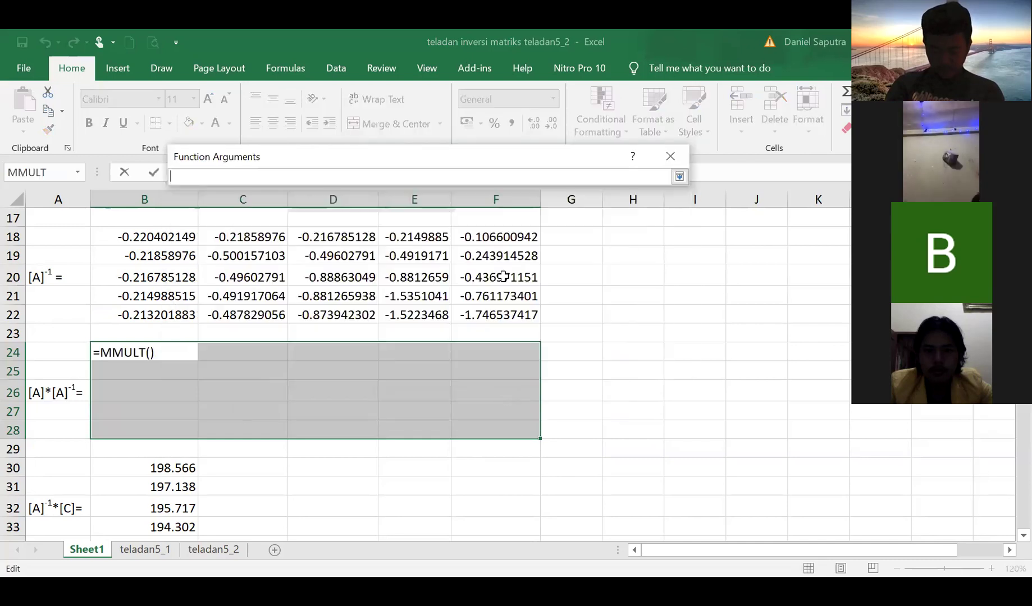
pyautogui.scroll(3, 237, 301)
pyautogui.scroll(3, 238, 301)
pyautogui.click(191, 281)
pyautogui.moveTo(206, 288); pyautogui.dragTo(396, 310)
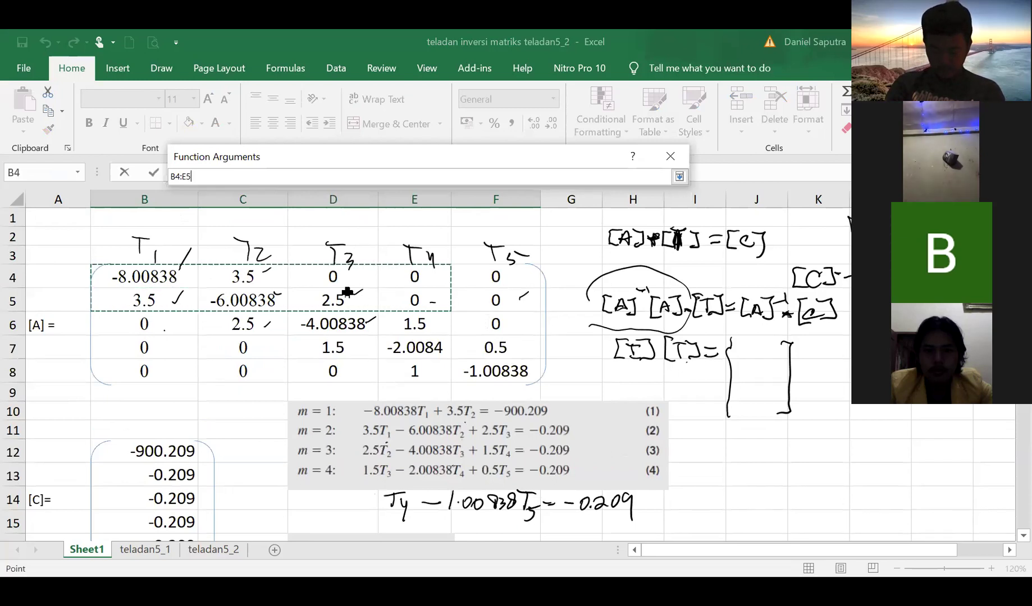
pyautogui.click(668, 151)
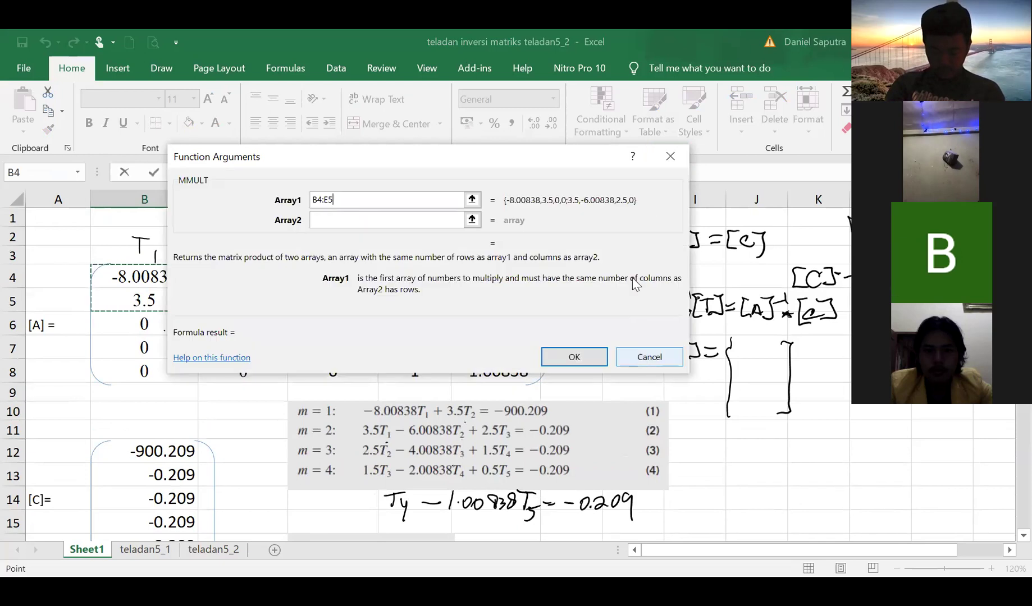
pyautogui.click(672, 161)
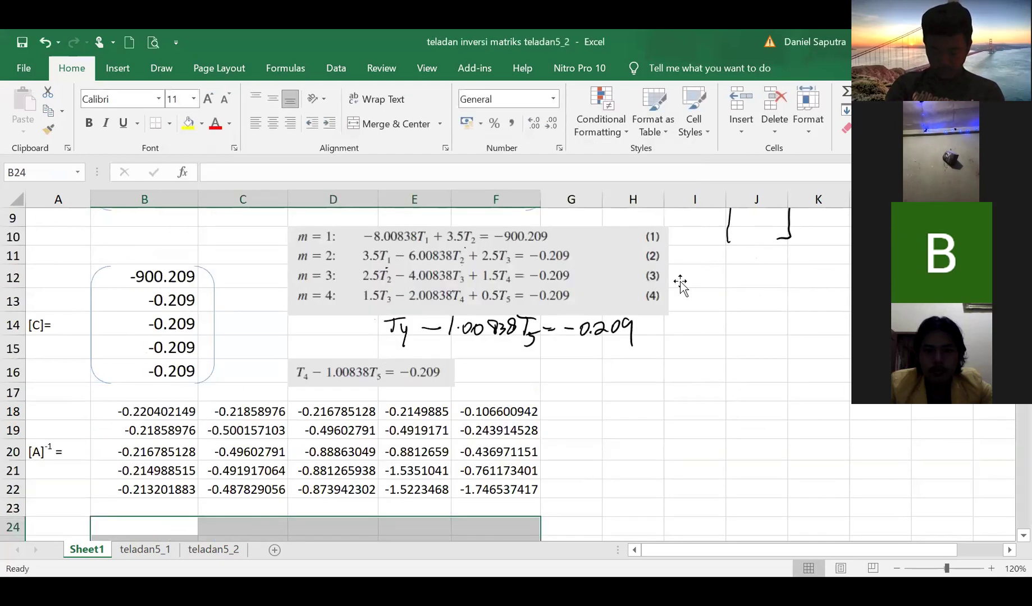
# Insert the MMULT function for B24:F28 with the [A]⁻¹ block B18:F22 as its first array.
pyautogui.scroll(3, 668, 281)
pyautogui.scroll(-3, 381, 353)
pyautogui.scroll(-3, 379, 360)
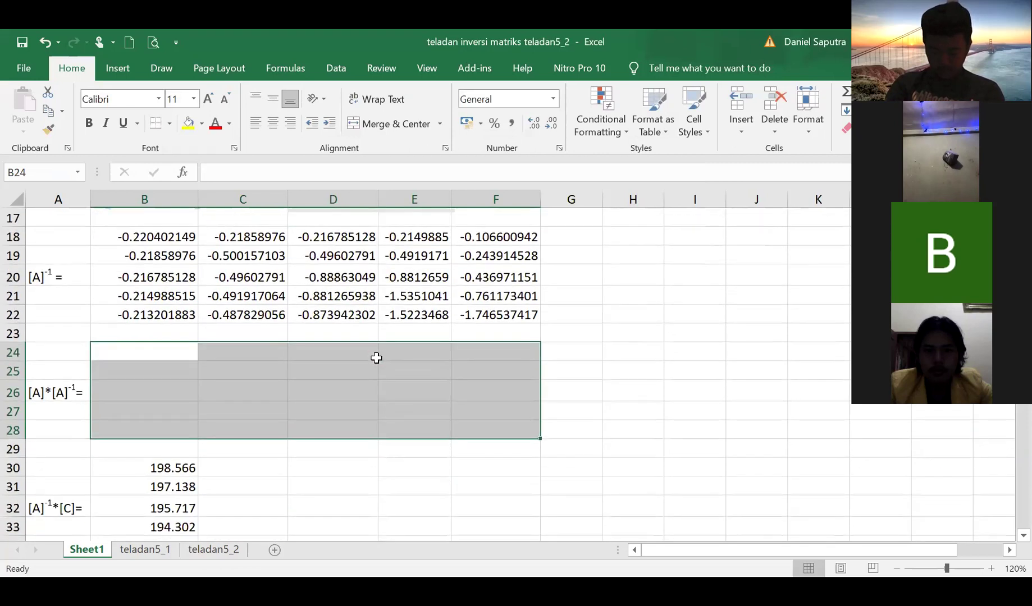
pyautogui.click(182, 173)
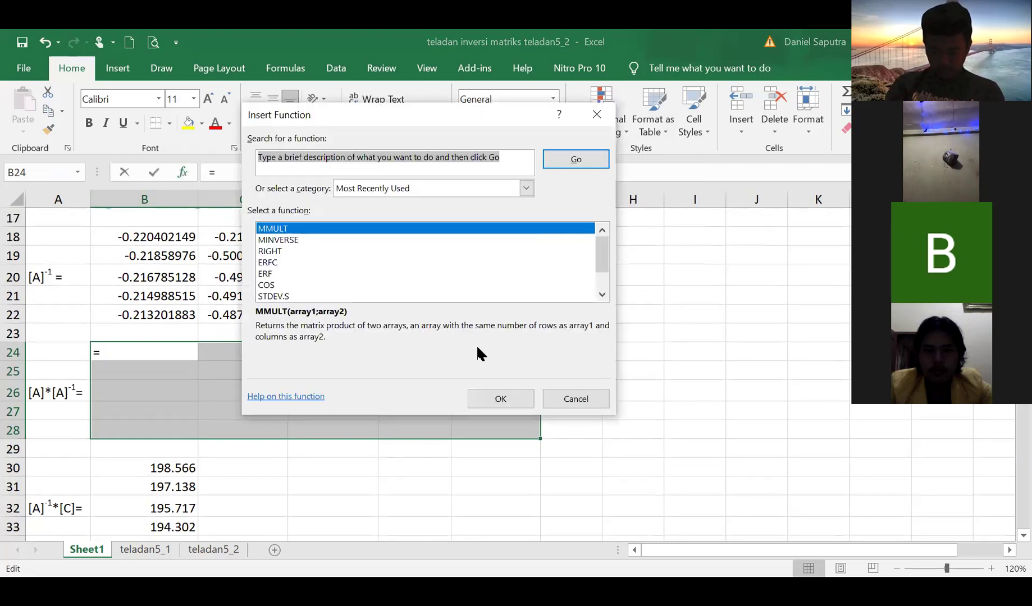
pyautogui.click(512, 397)
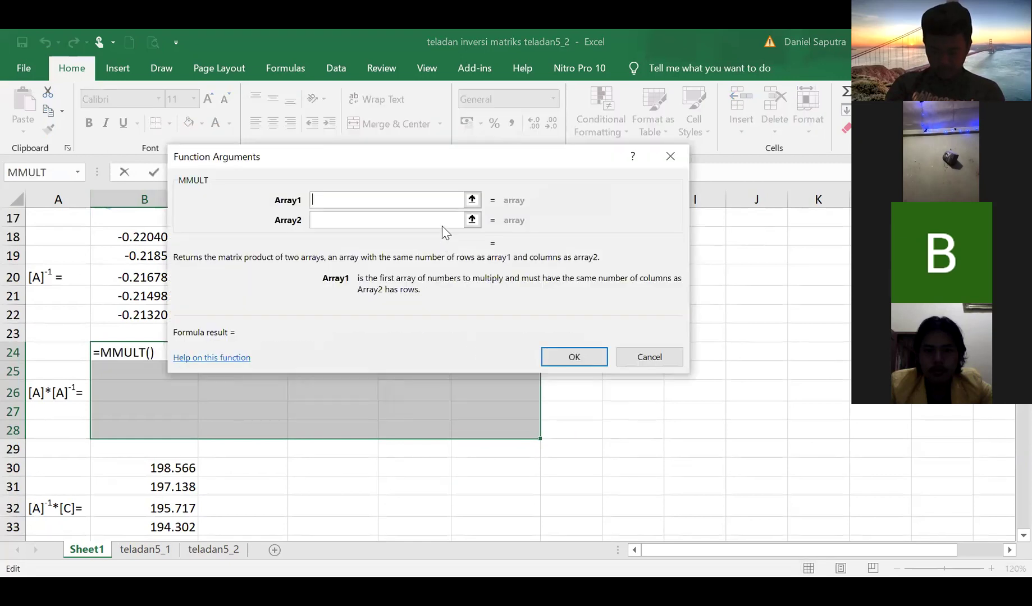
pyautogui.click(472, 200)
pyautogui.click(120, 235)
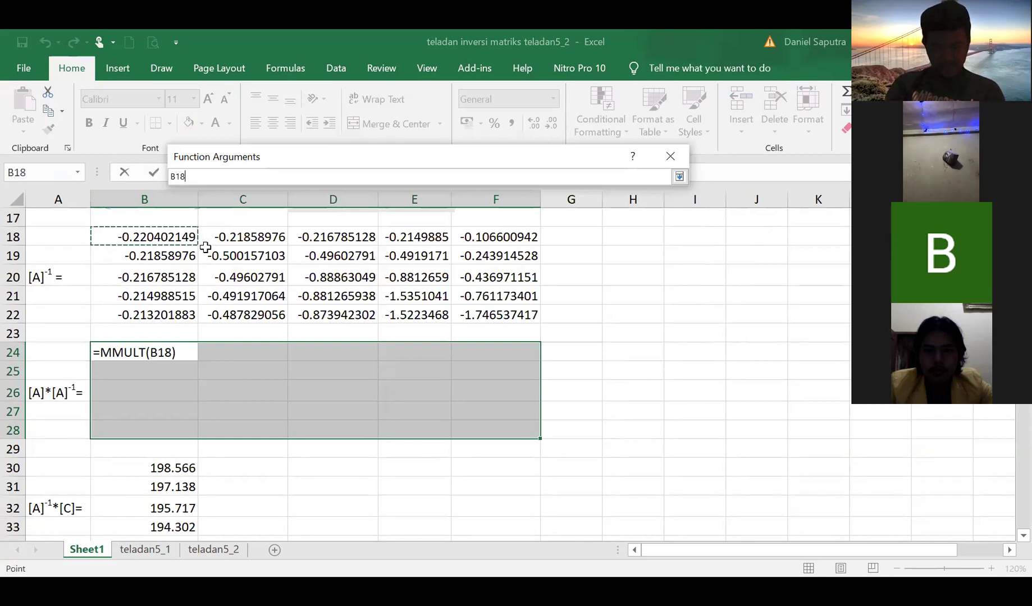
pyautogui.keyDown('shift'); pyautogui.click(478, 306); pyautogui.keyUp('shift')
pyautogui.press('Return')
pyautogui.click(423, 220)
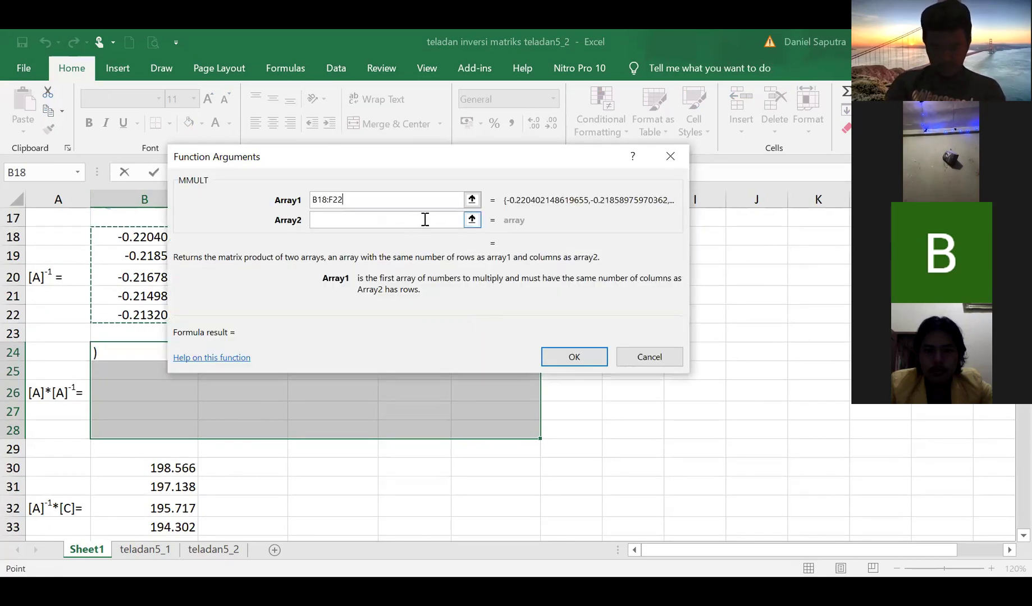
# Set MMULT's second array to matrix [A] in B4:F8 and confirm the formula.
pyautogui.click(472, 220)
pyautogui.scroll(-2, 177, 294)
pyautogui.scroll(5, 176, 294)
pyautogui.scroll(3, 176, 295)
pyautogui.click(128, 274)
pyautogui.moveTo(128, 275); pyautogui.dragTo(469, 362)
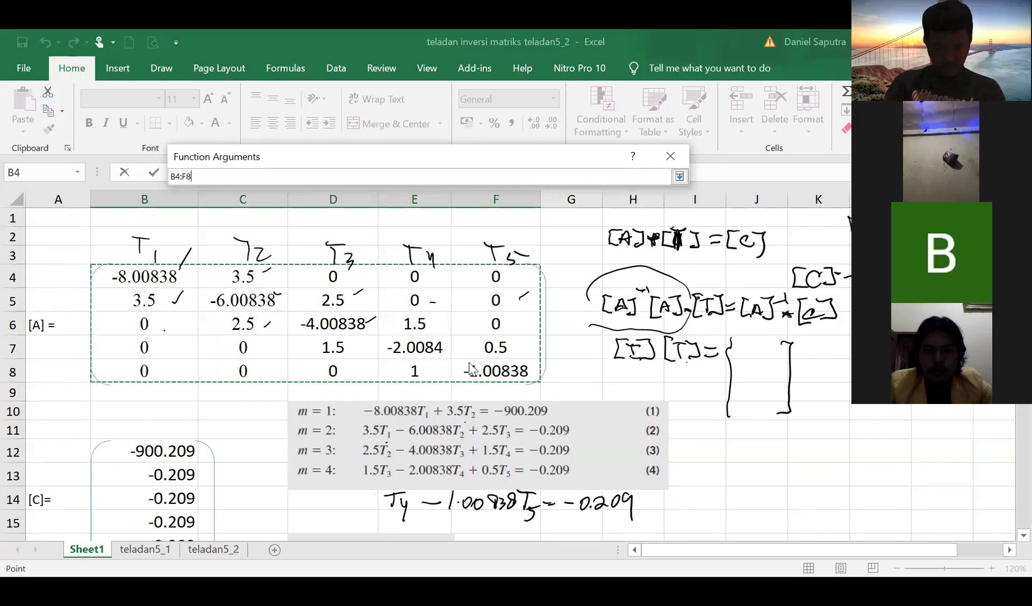
pyautogui.press('Return')
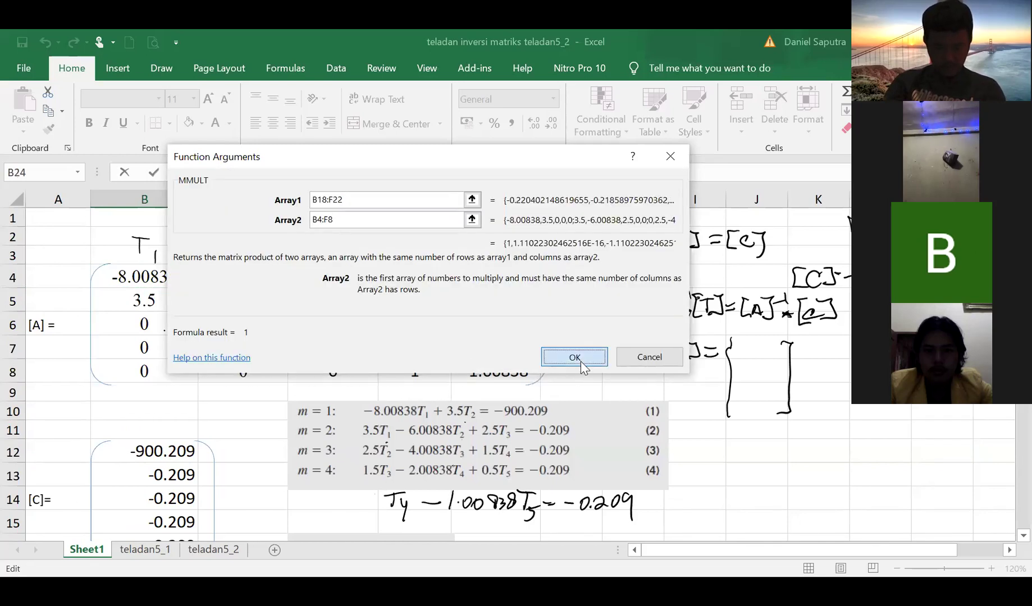
pyautogui.click(581, 361)
# Re-enter the MMULT formula from B24 as an array formula across B24:F28.
pyautogui.scroll(-1, 322, 380)
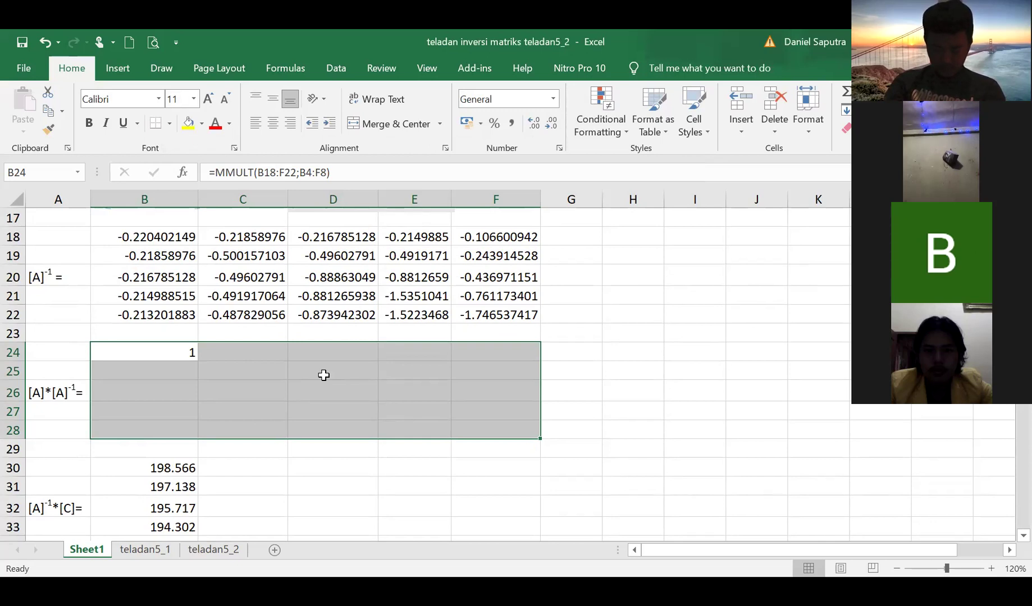
pyautogui.press('F2')
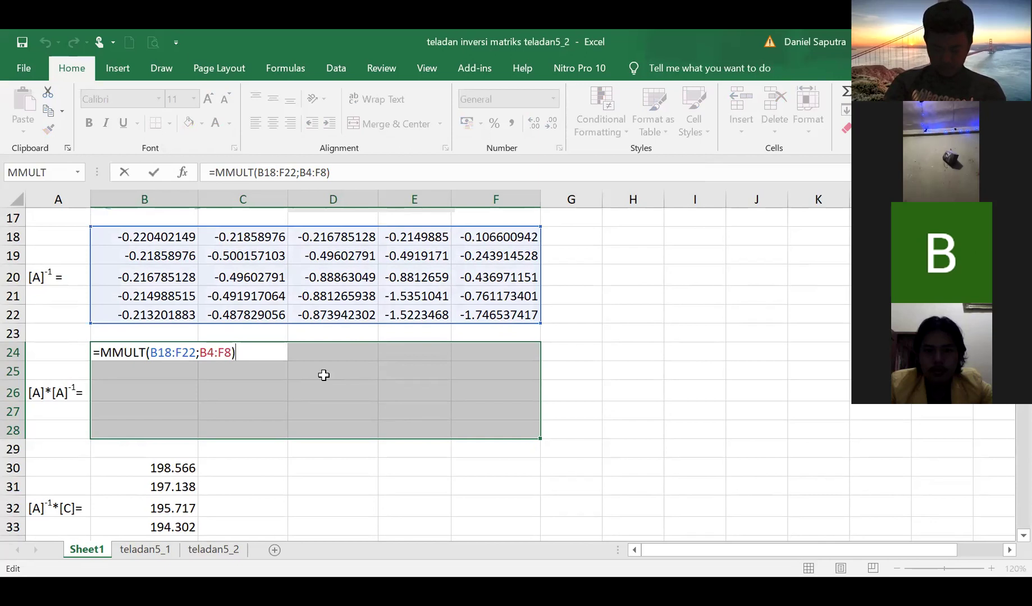
pyautogui.hotkey('ctrl', 'shift', 'Return')
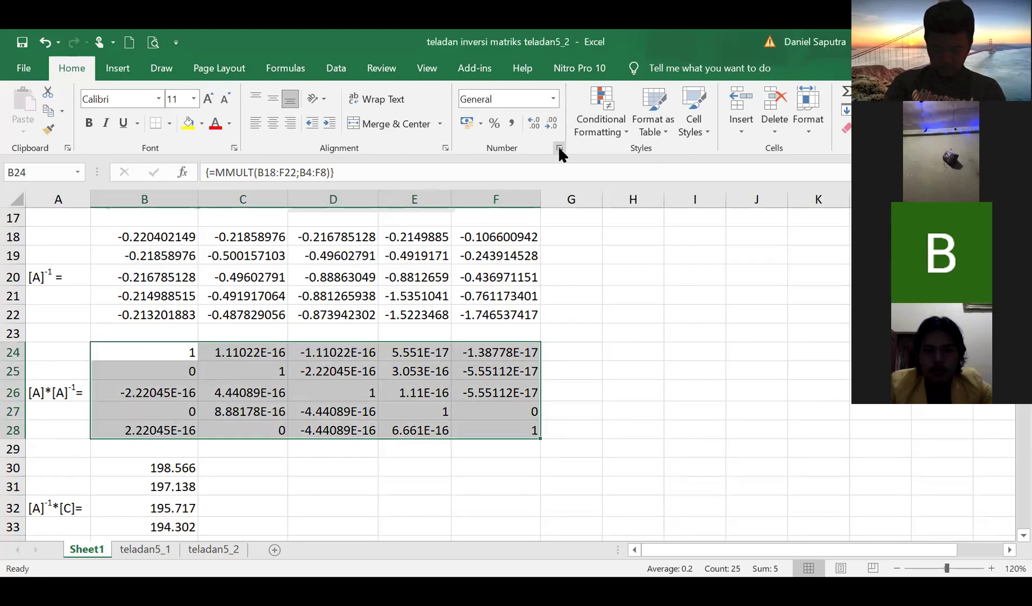
# Format the [A]*[A]⁻¹ block B24:F28 as Number with 0 decimal places.
pyautogui.click(559, 148)
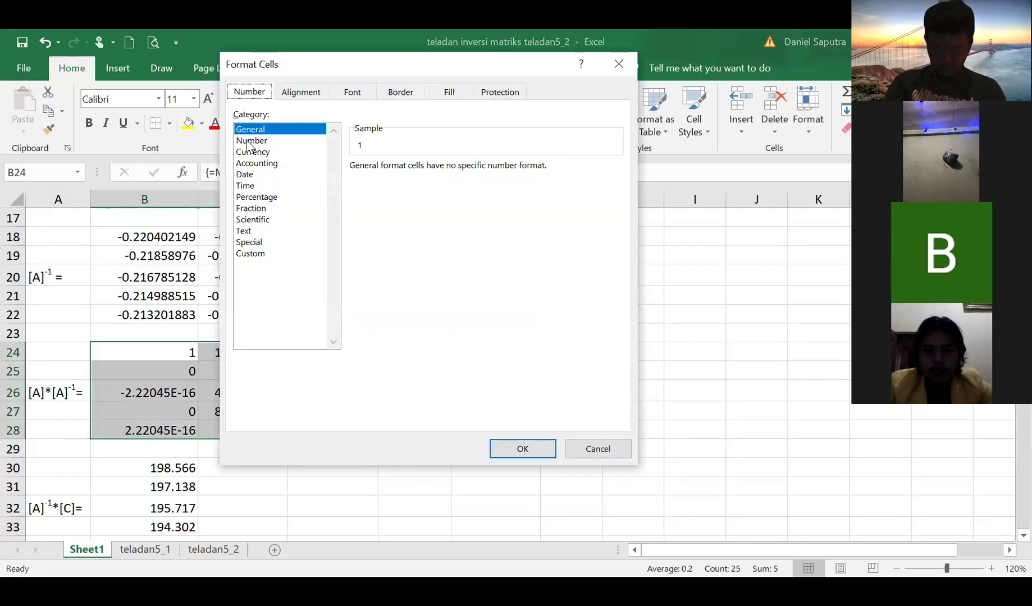
pyautogui.click(251, 141)
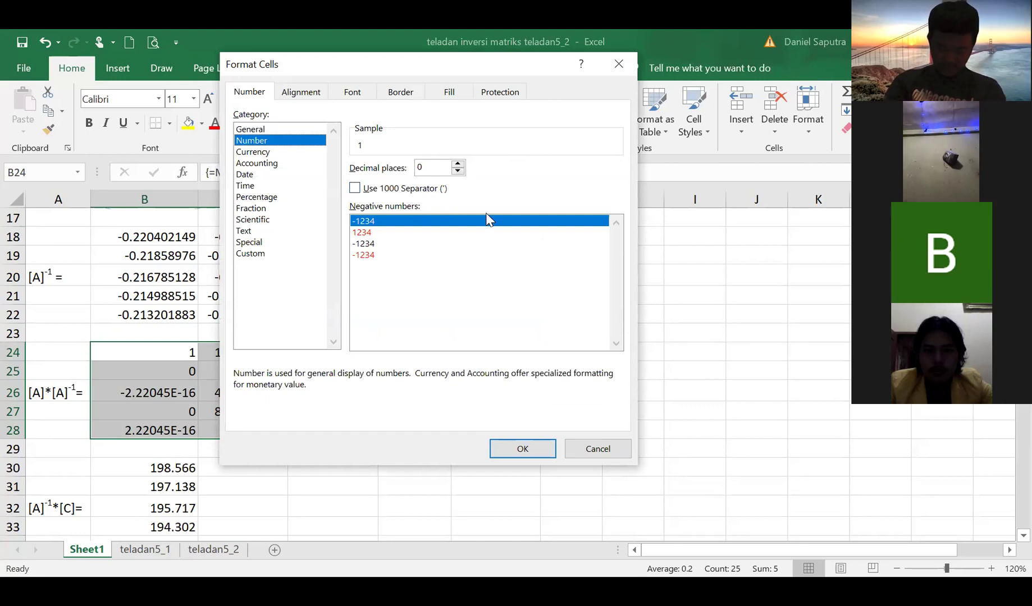
pyautogui.click(522, 450)
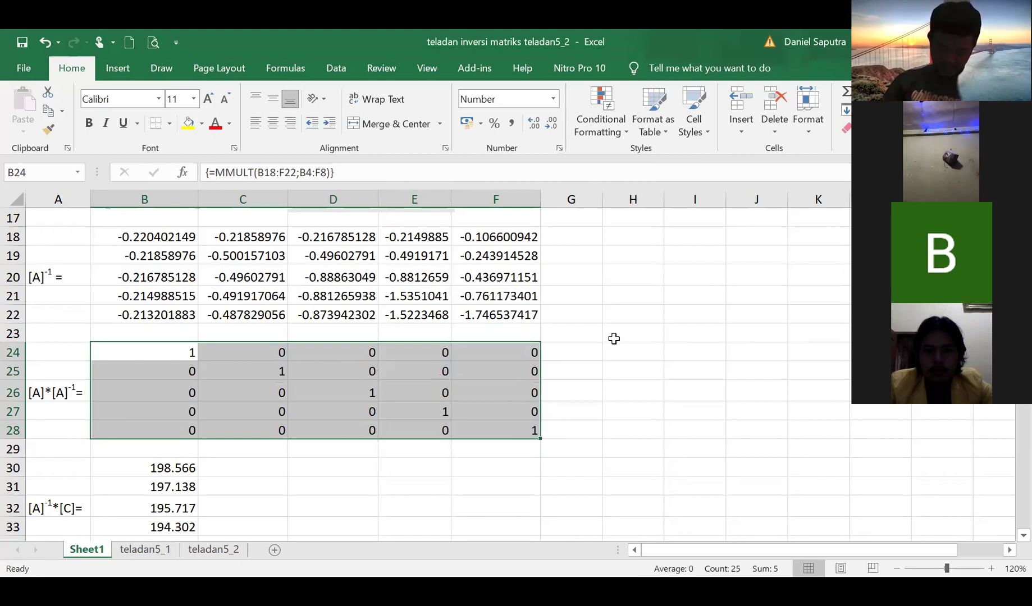
pyautogui.click(614, 338)
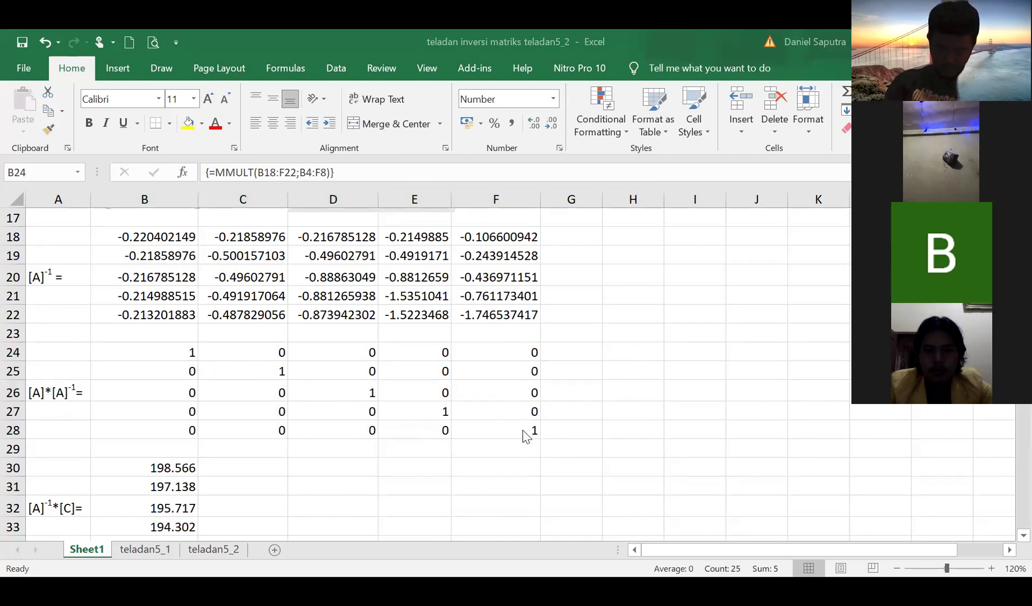
# In the handwritten notes, draw a stroke through the I of [I] and complete the right side of the [T] equation as [A]⁻¹*[C].
pyautogui.click(168, 279)
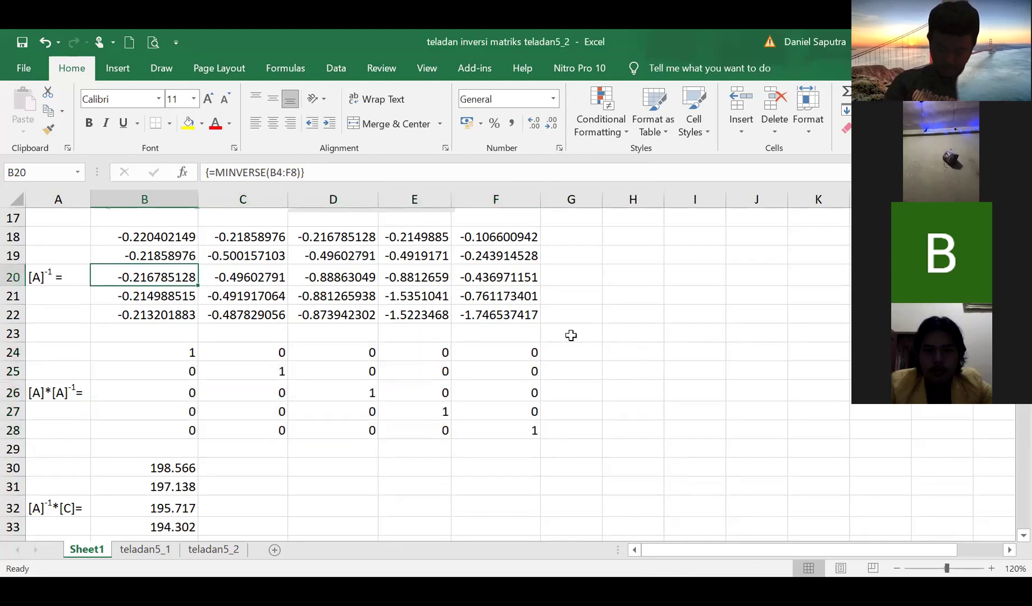
pyautogui.scroll(5, 611, 315)
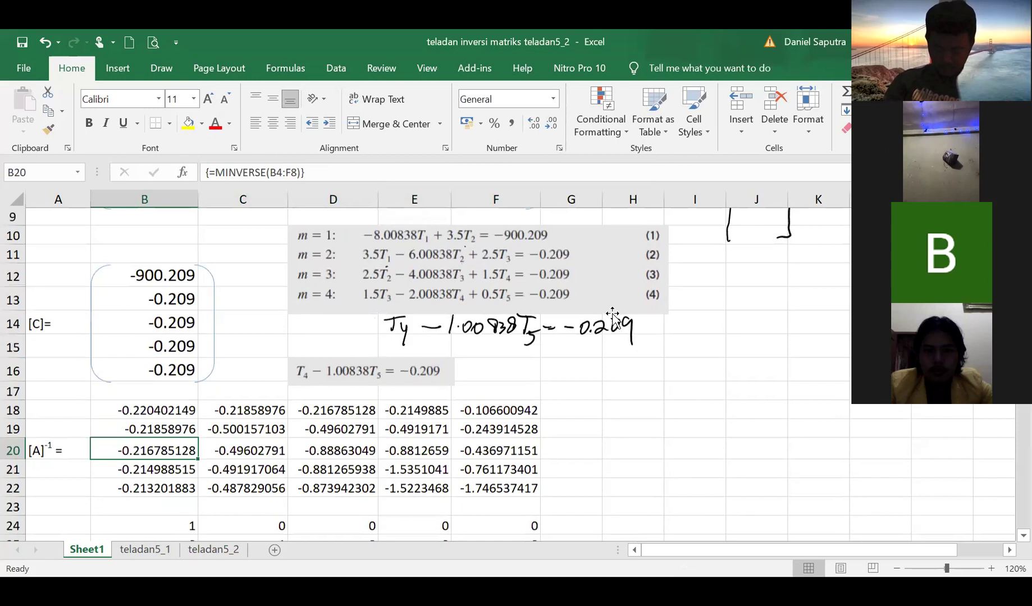
pyautogui.moveTo(674, 552); pyautogui.dragTo(724, 552)
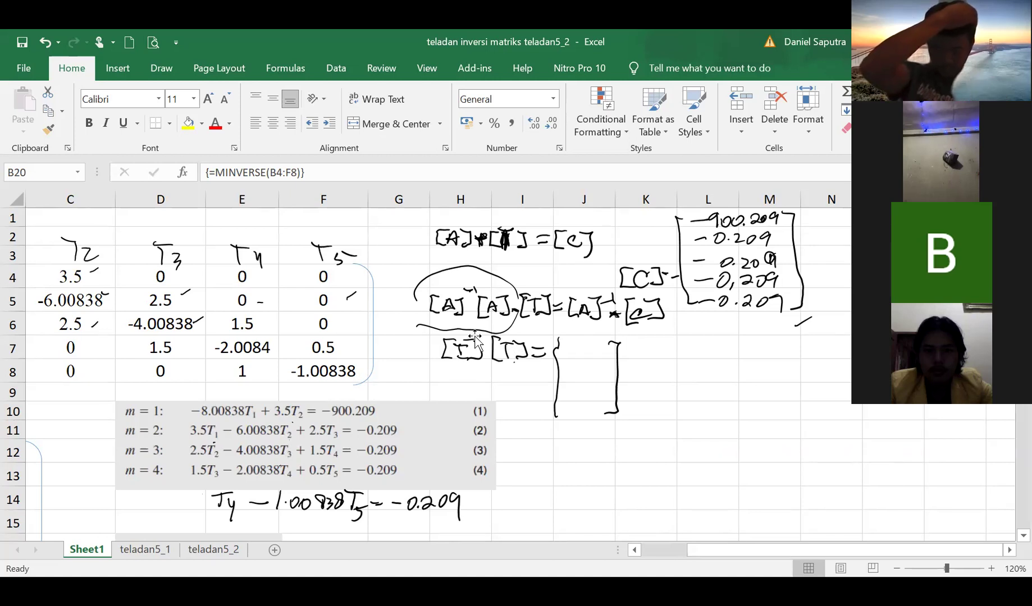
pyautogui.moveTo(455, 350); pyautogui.dragTo(471, 351)
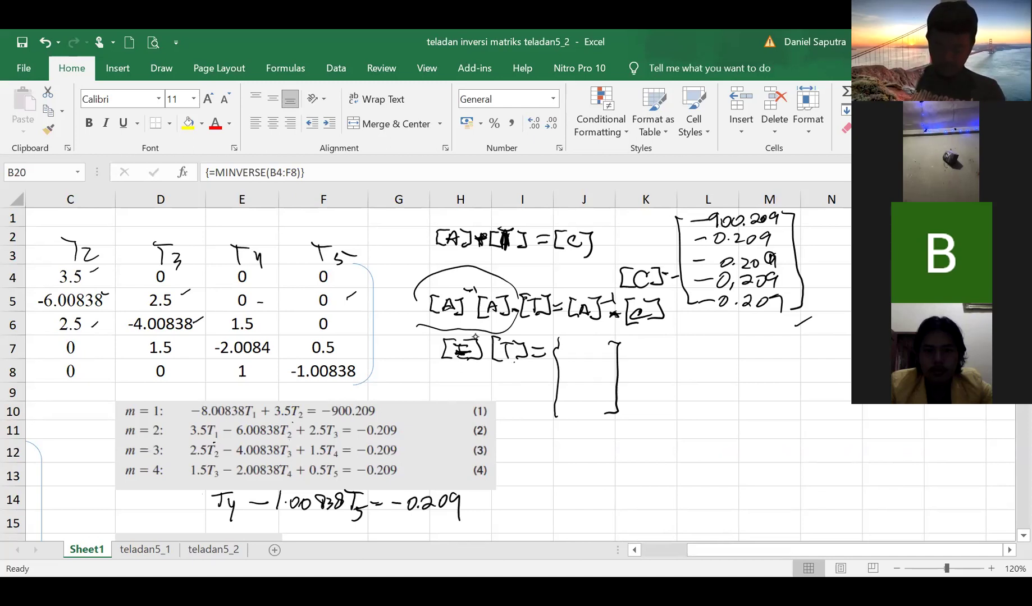
pyautogui.moveTo(584, 366)
pyautogui.mouseDown()
pyautogui.moveTo(591, 400)
pyautogui.moveTo(574, 400)
pyautogui.mouseUp()
pyautogui.moveTo(577, 382); pyautogui.dragTo(593, 380)
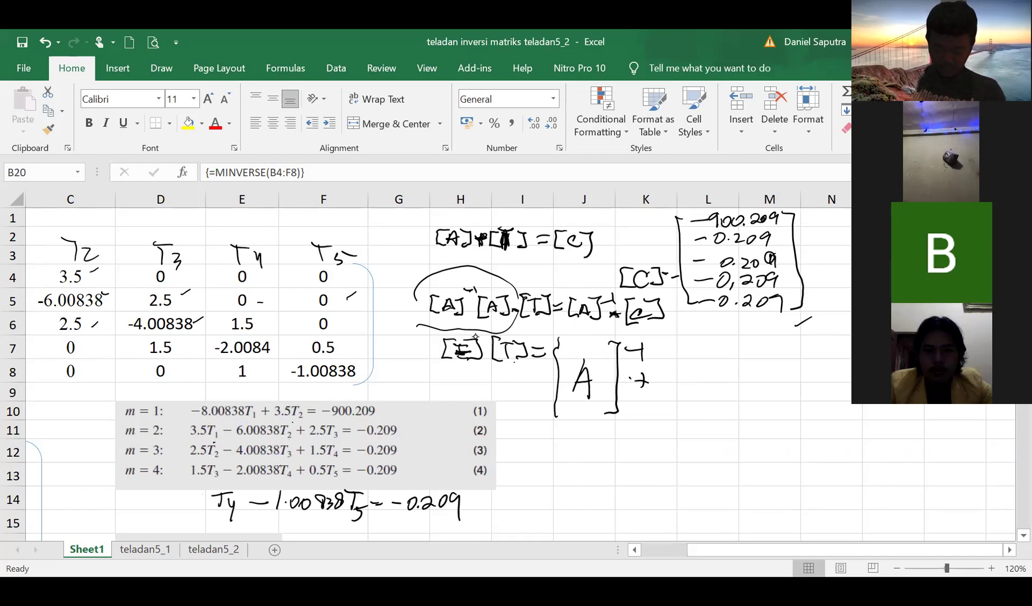
pyautogui.moveTo(669, 347); pyautogui.dragTo(681, 412)
pyautogui.moveTo(688, 364)
pyautogui.mouseDown()
pyautogui.moveTo(674, 387)
pyautogui.moveTo(692, 393)
pyautogui.mouseUp()
pyautogui.moveTo(695, 349)
pyautogui.mouseDown()
pyautogui.moveTo(724, 345)
pyautogui.moveTo(700, 409)
pyautogui.mouseUp()
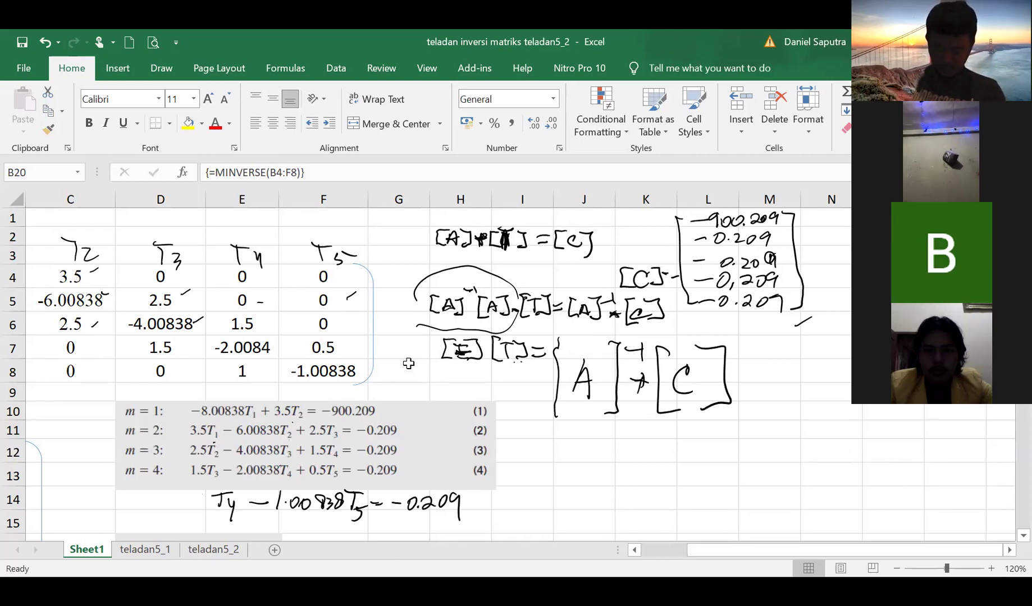
# Clear the existing results from the [A]⁻¹*[C] block in B30:B34.
pyautogui.scroll(-5, 366, 380)
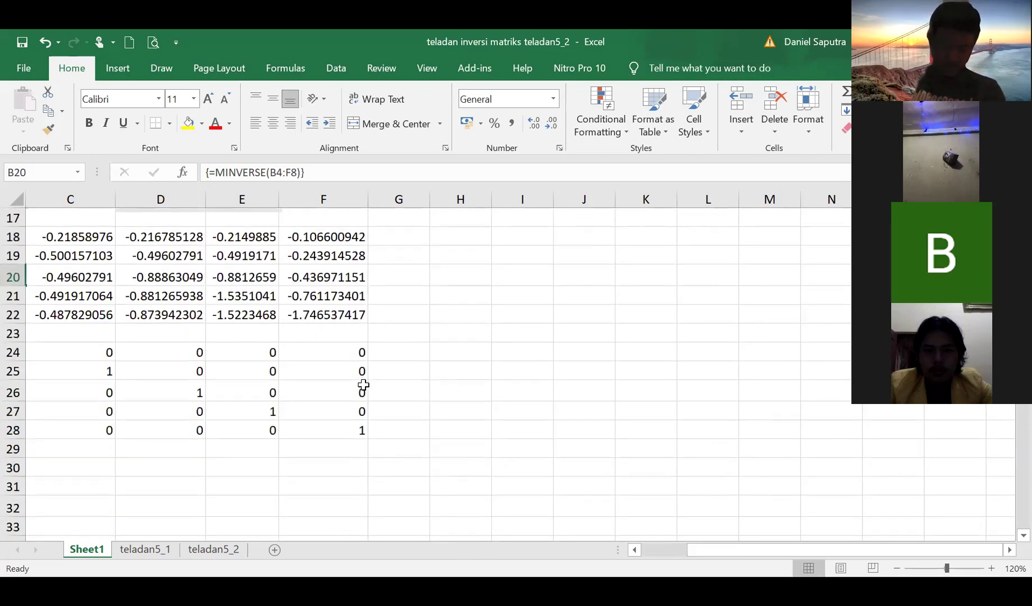
pyautogui.scroll(-3, 398, 452)
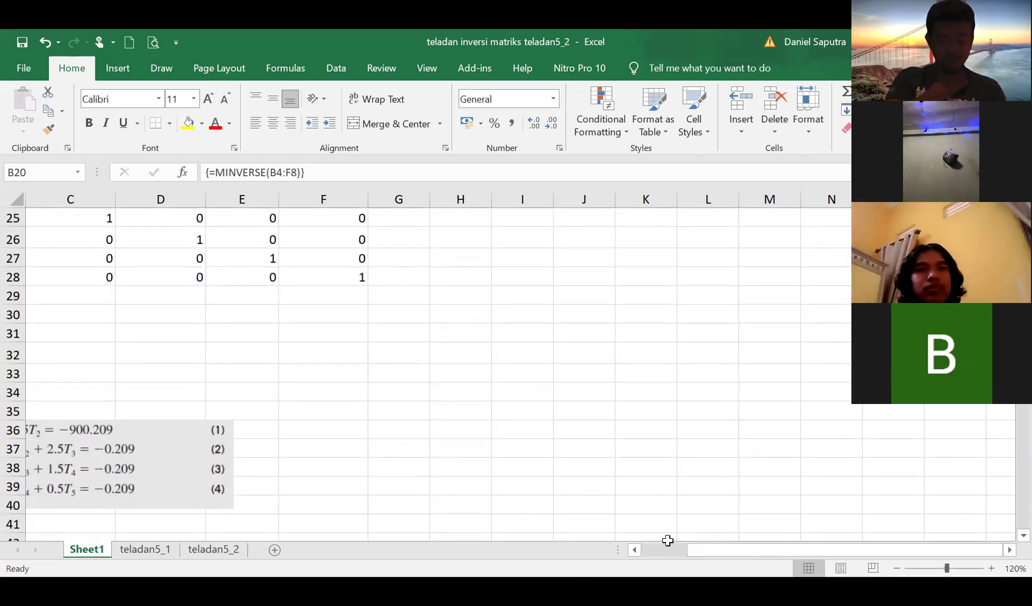
pyautogui.moveTo(699, 554); pyautogui.dragTo(653, 560)
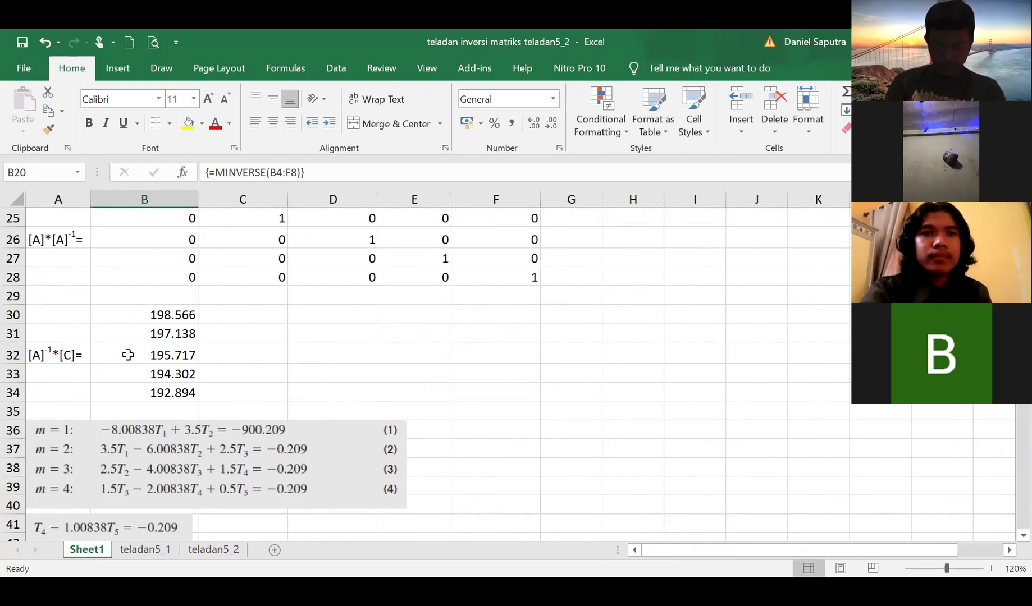
pyautogui.scroll(3, 127, 353)
pyautogui.scroll(3, 128, 355)
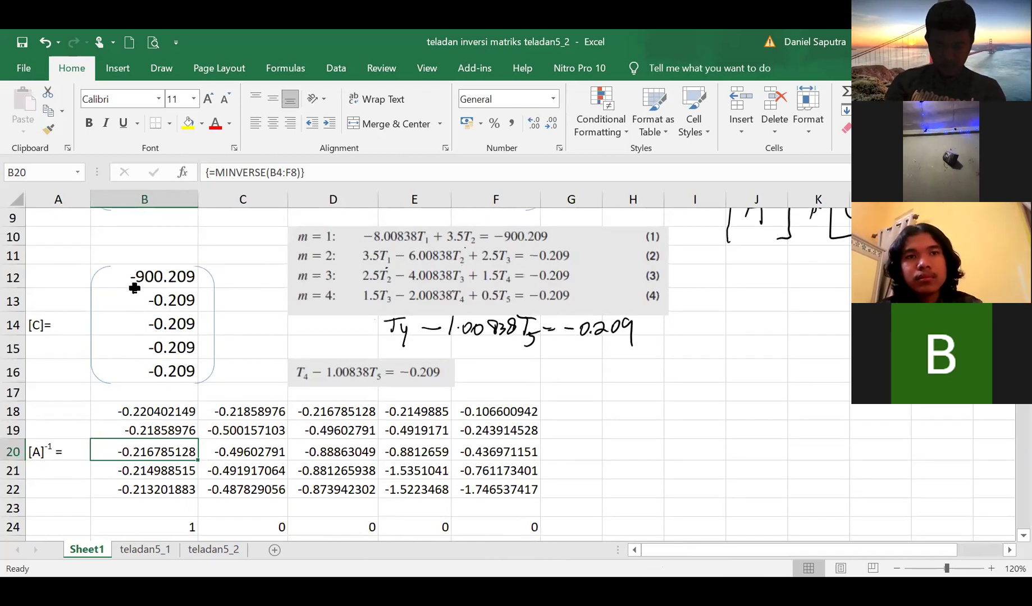
pyautogui.scroll(-6, 142, 359)
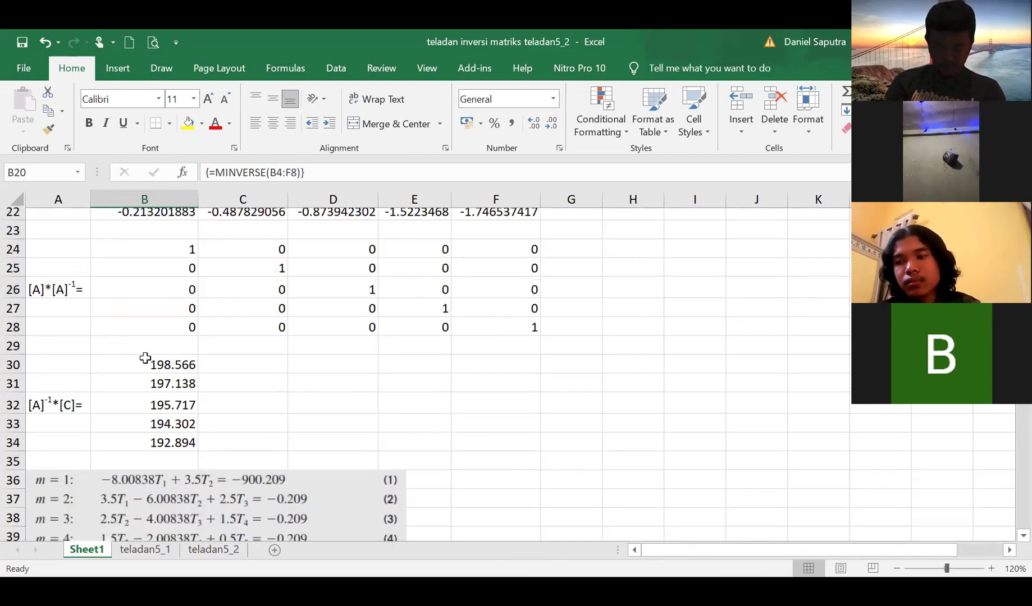
pyautogui.moveTo(162, 319); pyautogui.dragTo(171, 386)
pyautogui.press('Delete')
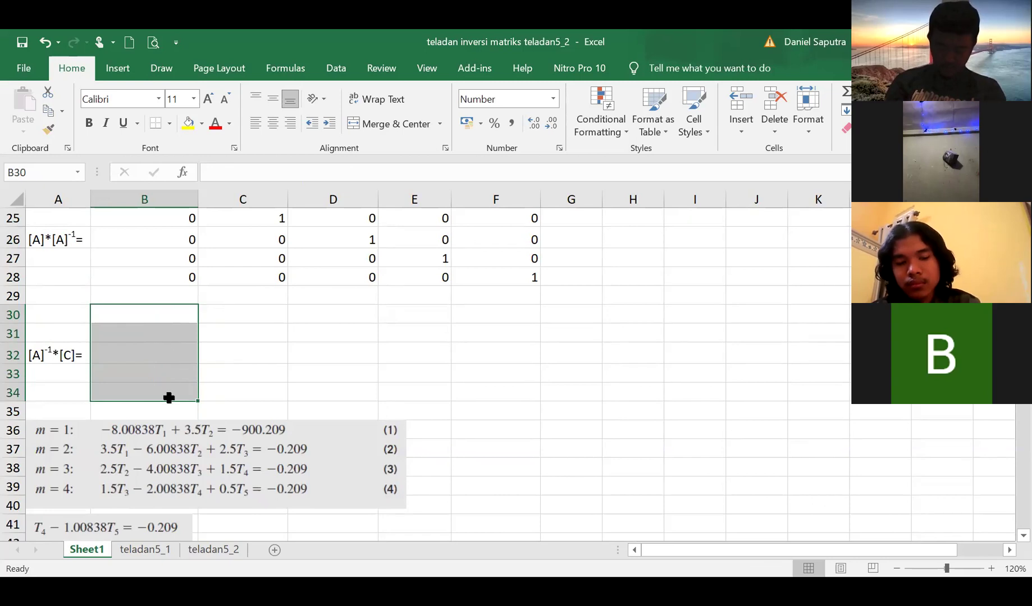
# Insert the MMULT function for B30:B34 with the [A]⁻¹ block B18:F22 as its first array.
pyautogui.click(184, 175)
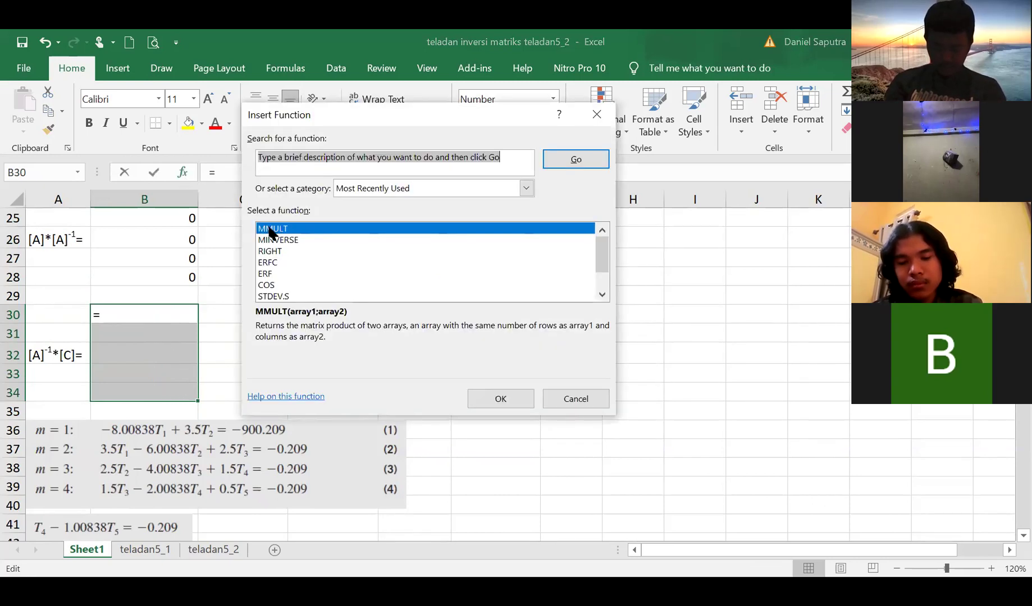
pyautogui.click(272, 229)
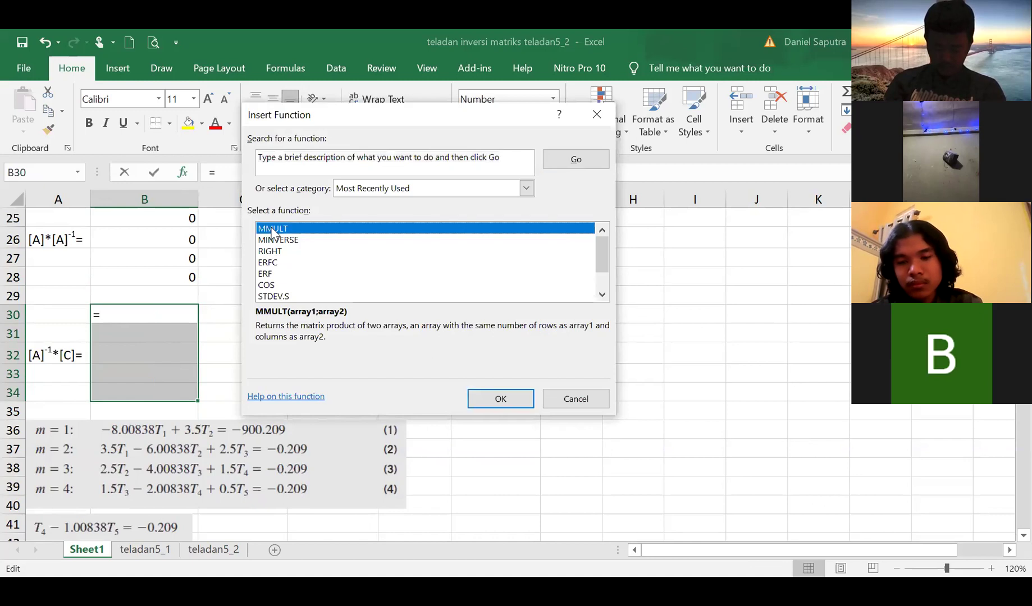
pyautogui.click(502, 399)
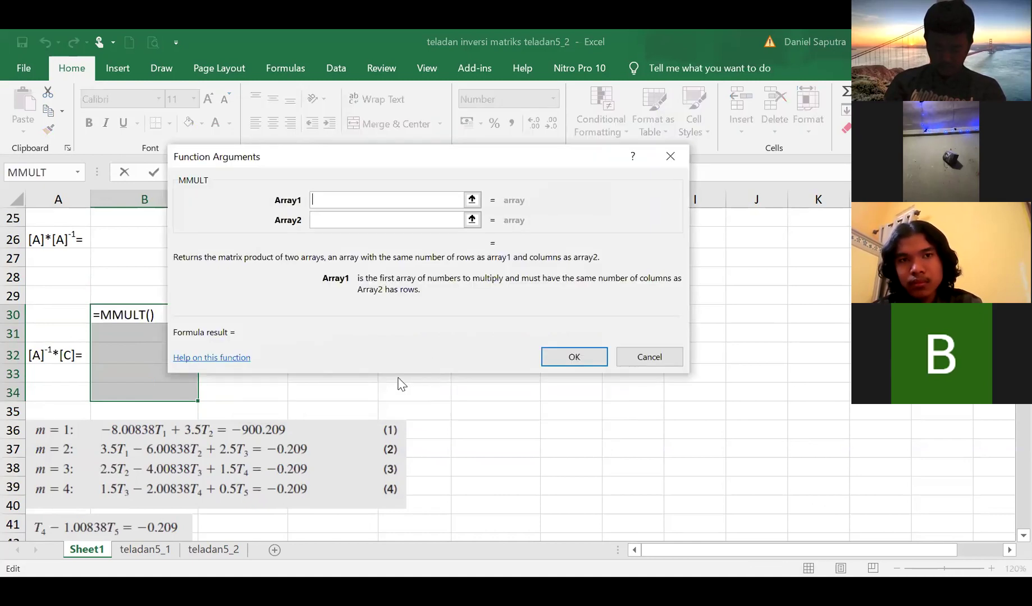
pyautogui.click(472, 200)
pyautogui.scroll(5, 287, 301)
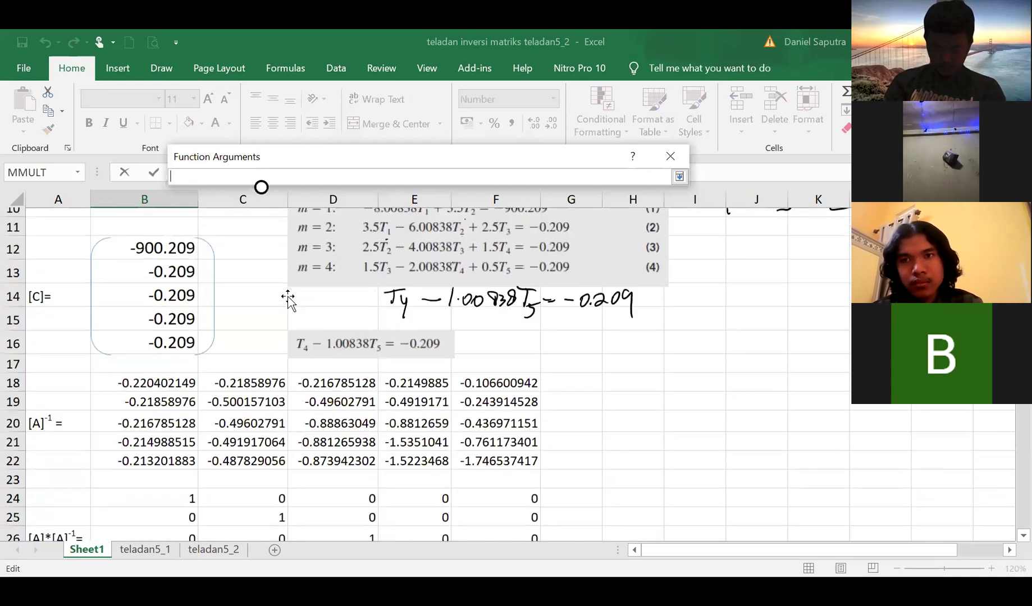
pyautogui.scroll(-3, 284, 303)
pyautogui.moveTo(141, 240); pyautogui.dragTo(478, 318)
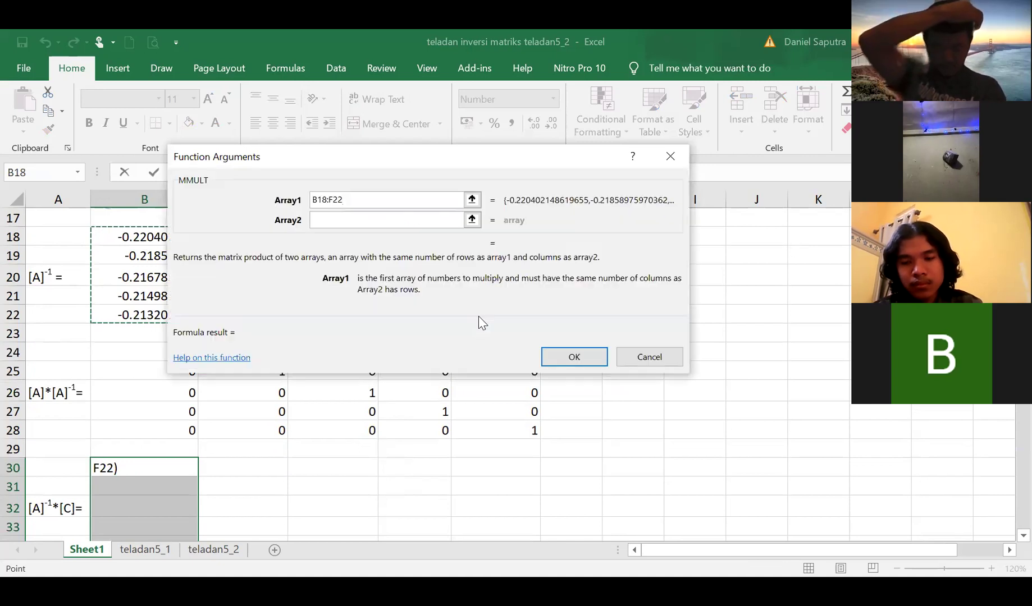
# Set MMULT's second array to the [C] column in B12:B16 and confirm the formula.
pyautogui.click(472, 220)
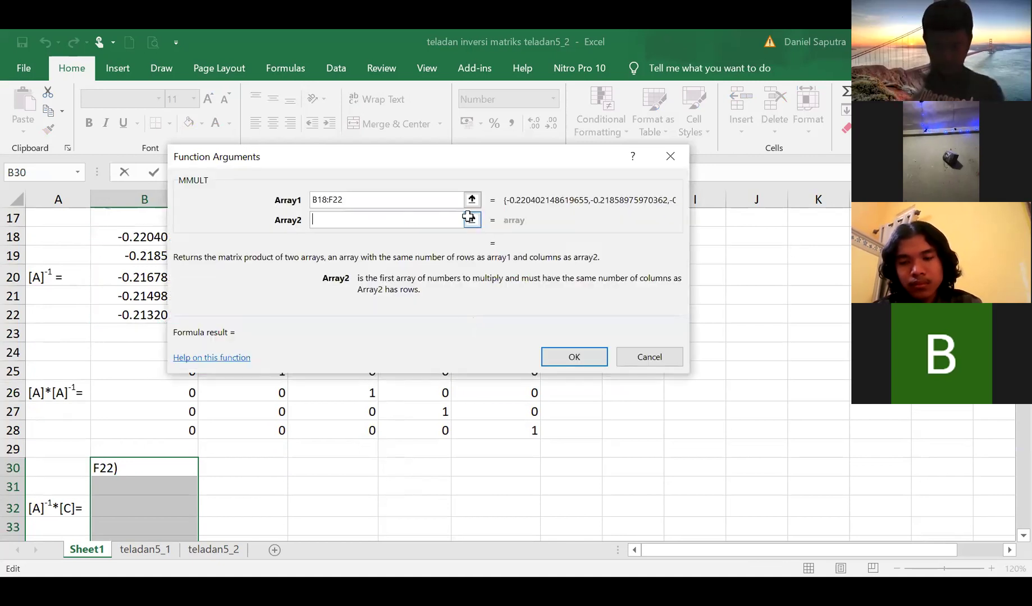
pyautogui.scroll(-3, 69, 377)
pyautogui.scroll(-3, 69, 378)
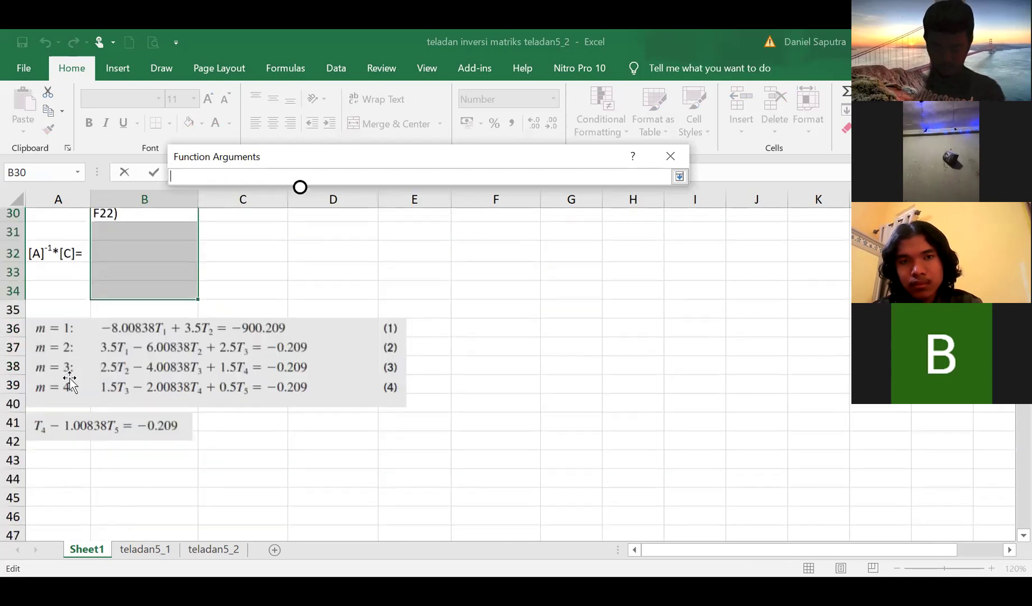
pyautogui.scroll(5, 69, 376)
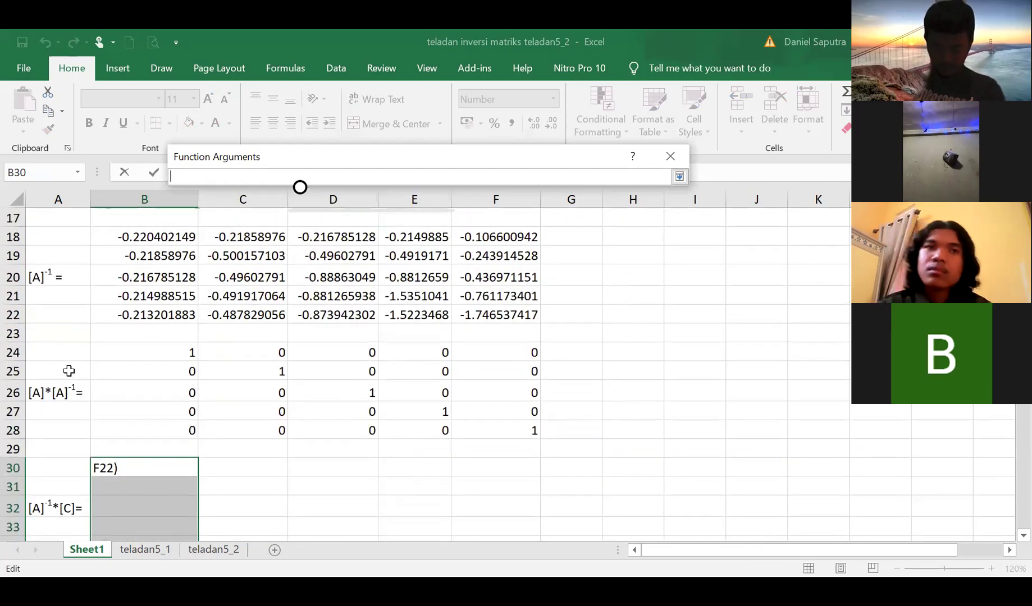
pyautogui.scroll(3, 69, 371)
pyautogui.click(141, 276)
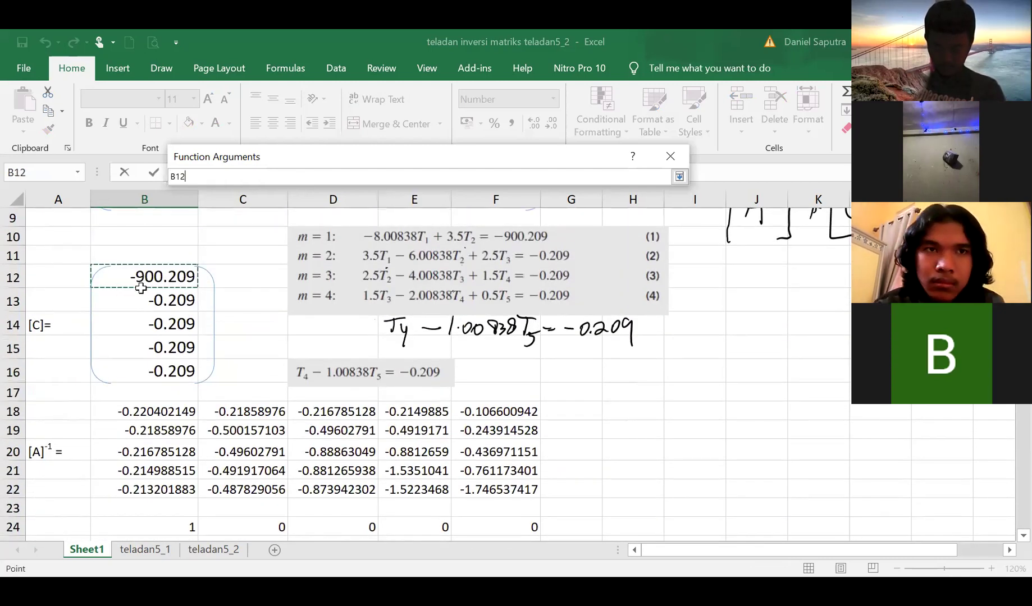
pyautogui.moveTo(153, 369); pyautogui.dragTo(154, 368)
pyautogui.click(589, 357)
# Re-enter the MMULT formula from B30 as an array formula across B30:B34 and deselect the block.
pyautogui.scroll(-3, 281, 365)
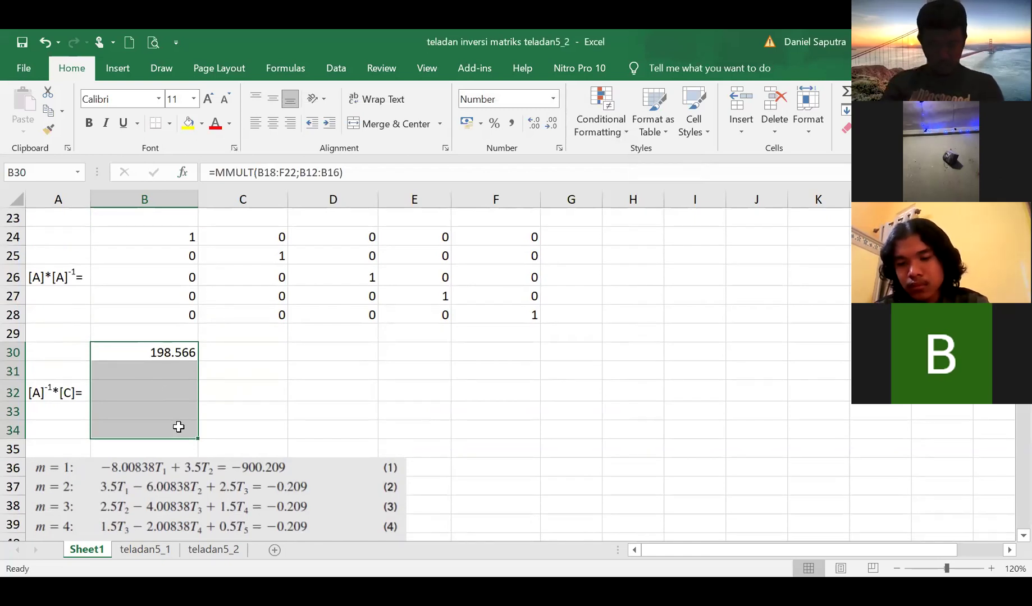
pyautogui.press('F2')
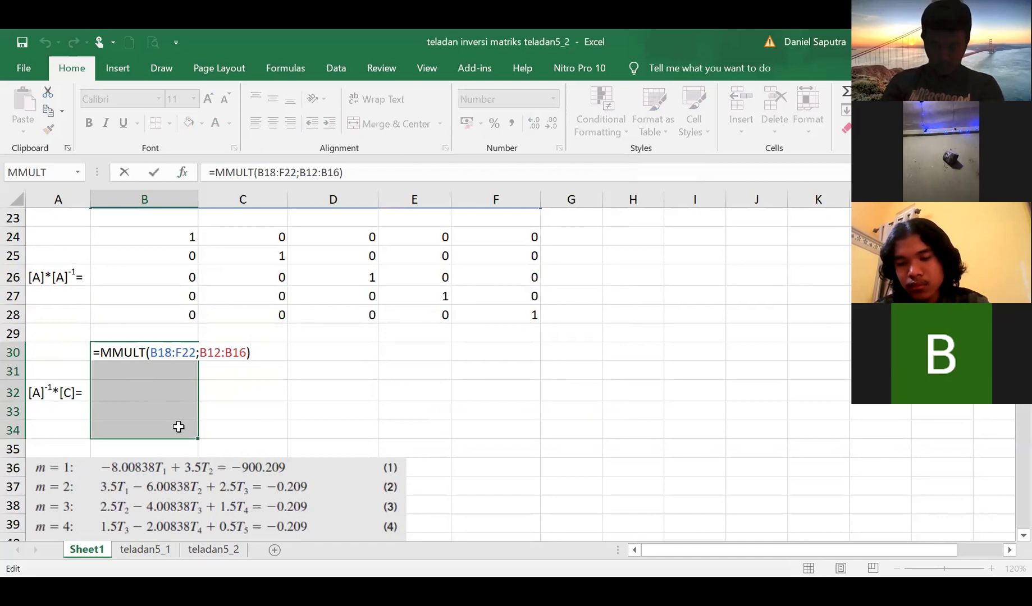
pyautogui.hotkey('ctrl', 'shift', 'Return')
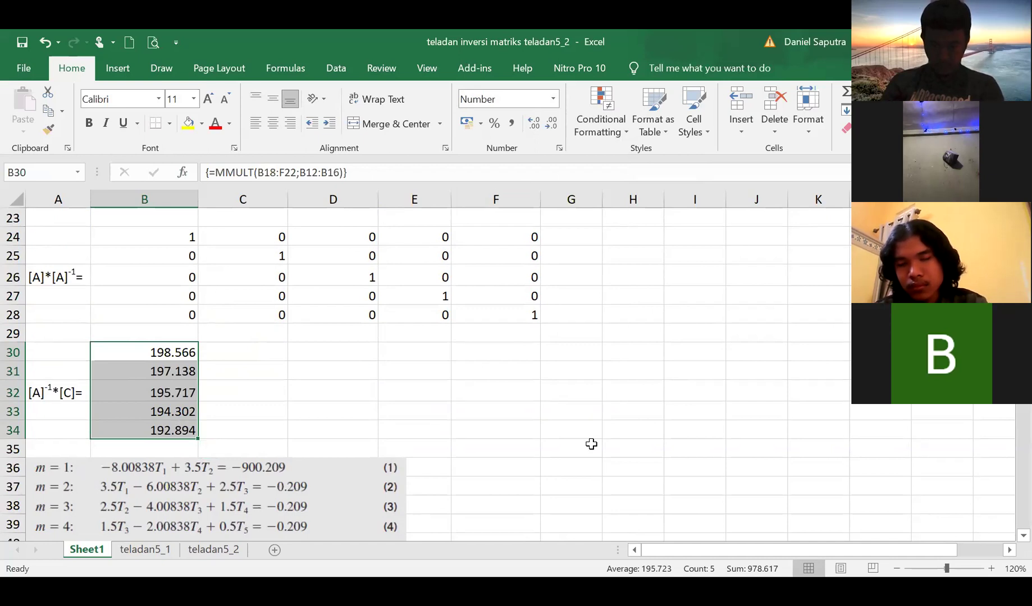
pyautogui.click(512, 454)
pyautogui.scroll(-5, 509, 449)
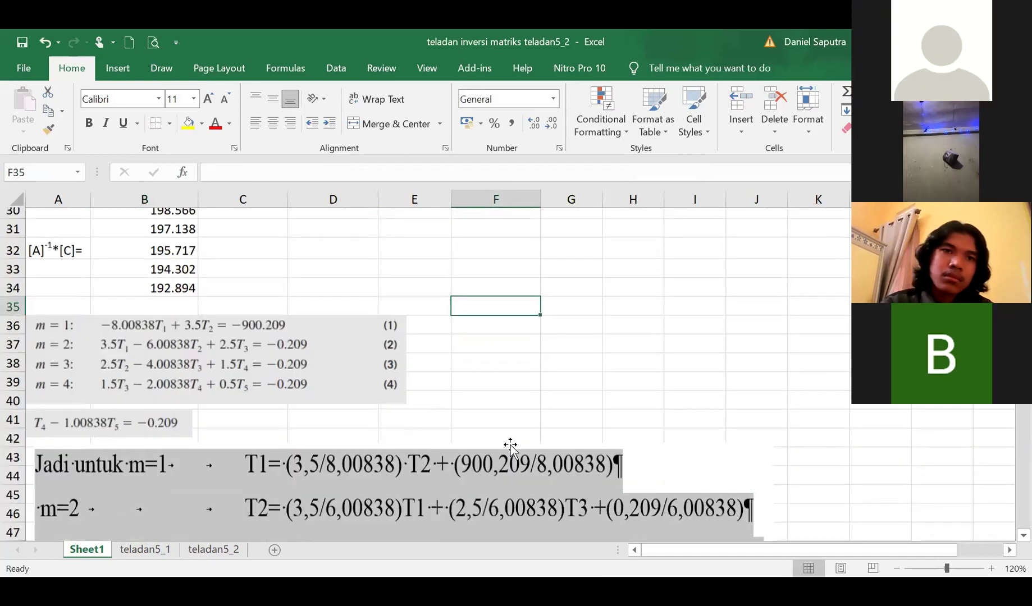
pyautogui.scroll(5, 508, 446)
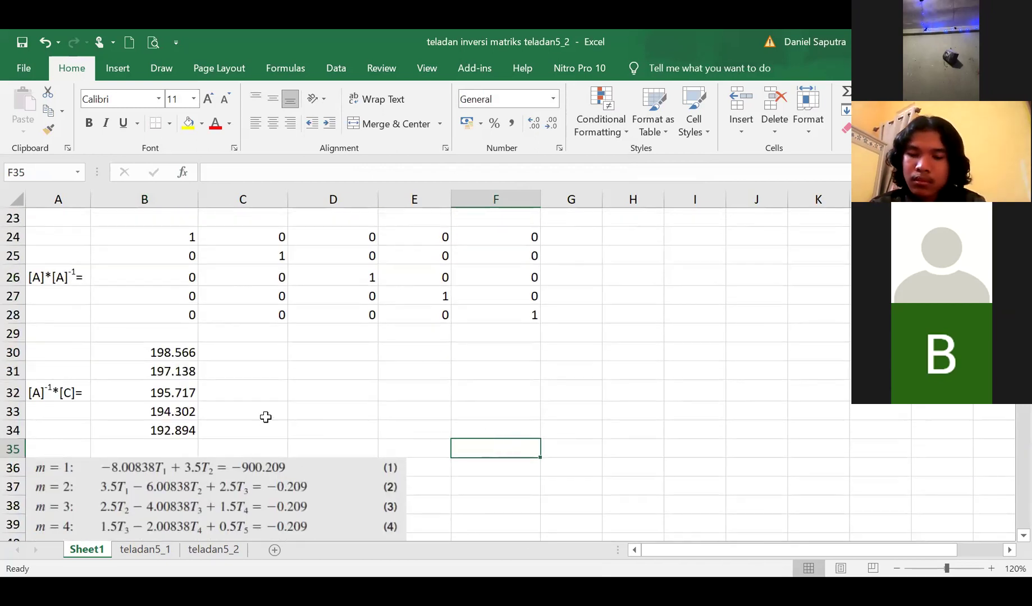
# Format the [A]⁻¹*[C] results in B30:B34 as numbers with one decimal place and deselect the block.
pyautogui.moveTo(167, 353); pyautogui.dragTo(184, 430)
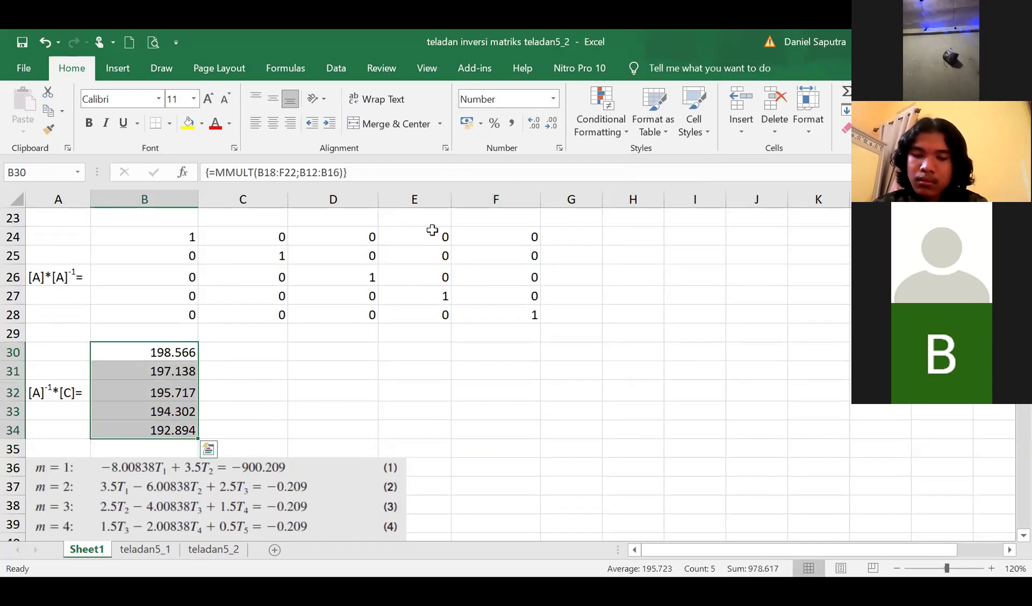
pyautogui.click(560, 148)
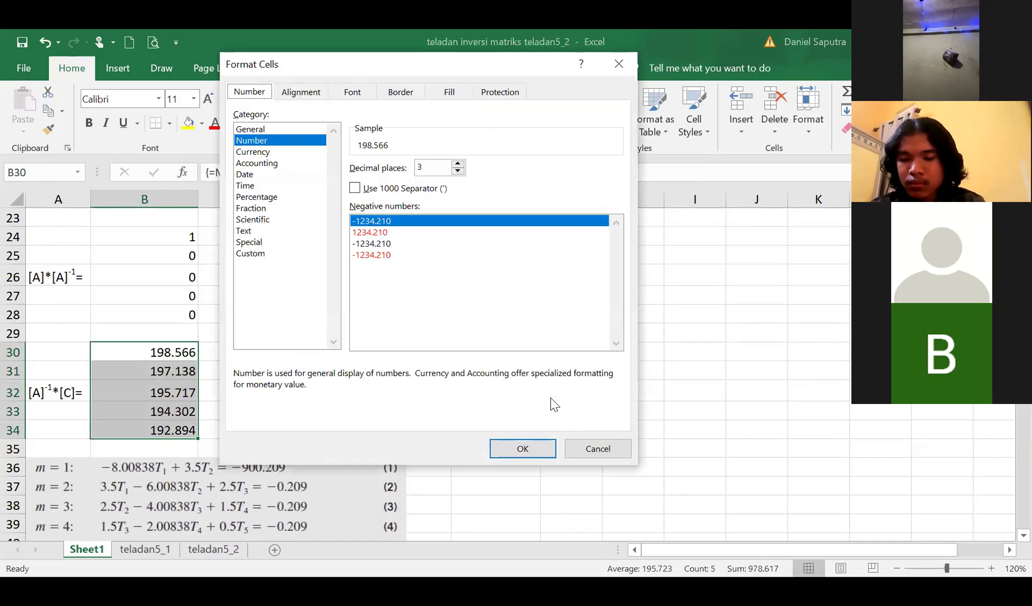
pyautogui.click(458, 171)
pyautogui.click(458, 171)
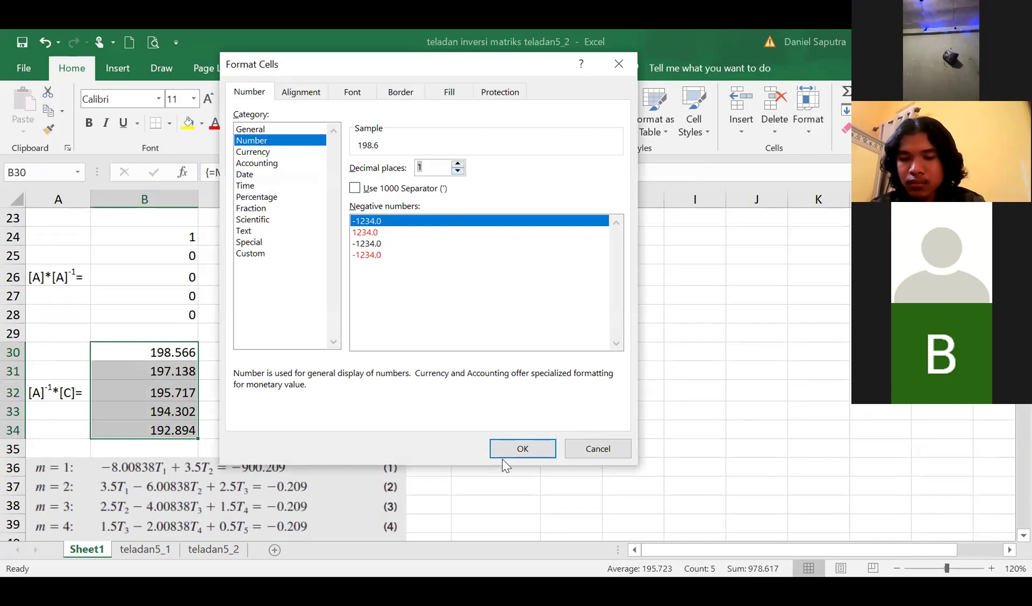
pyautogui.click(518, 450)
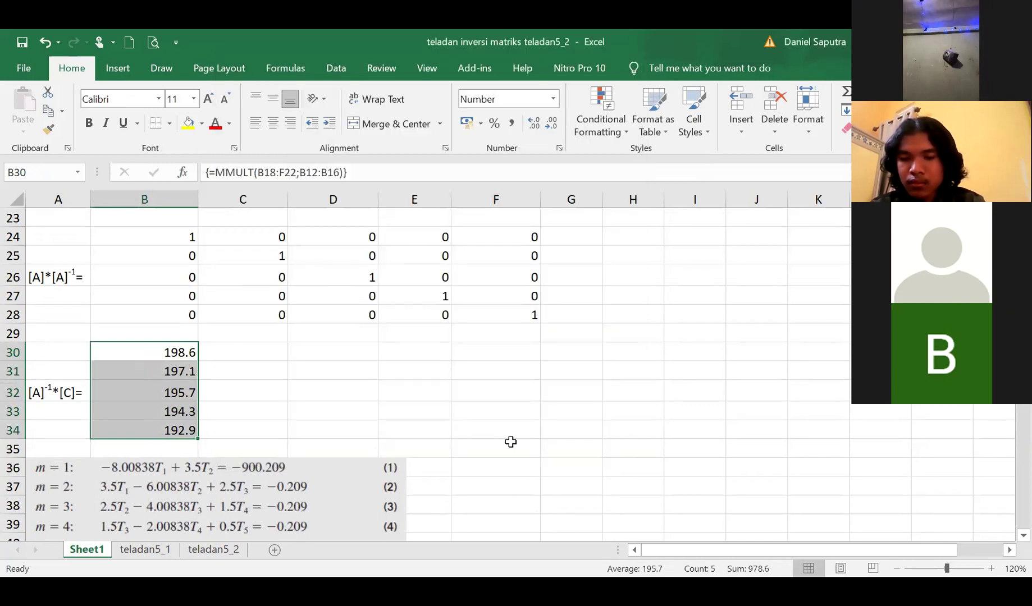
pyautogui.click(545, 471)
# Compare the [A]⁻¹*[C] temperatures in B30:B34 with the nodal temperature solution on slide 20 in PowerPoint, and return to Excel.
pyautogui.scroll(-5, 394, 398)
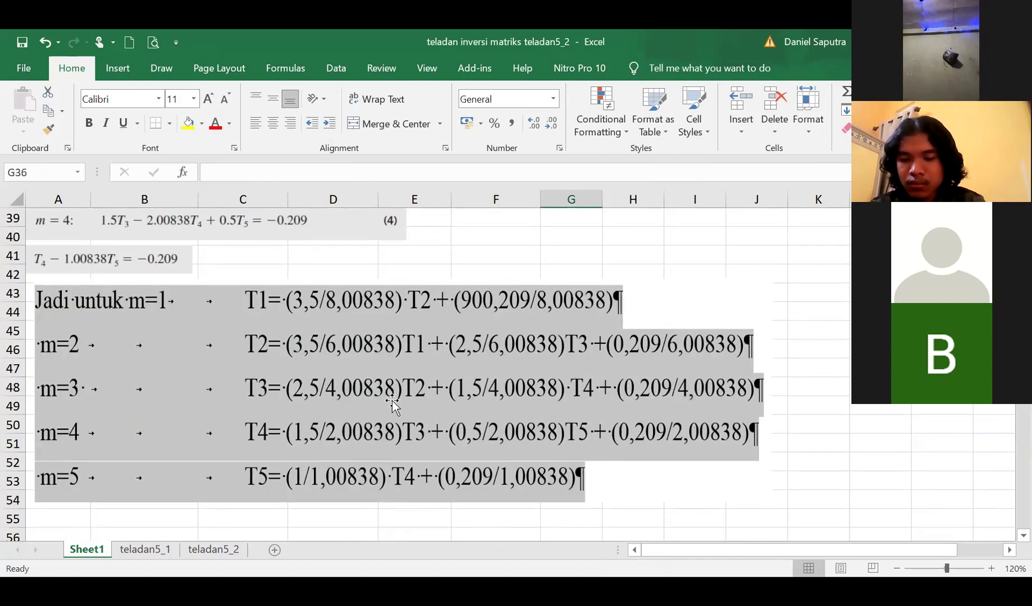
pyautogui.scroll(-3, 391, 401)
pyautogui.scroll(6, 391, 398)
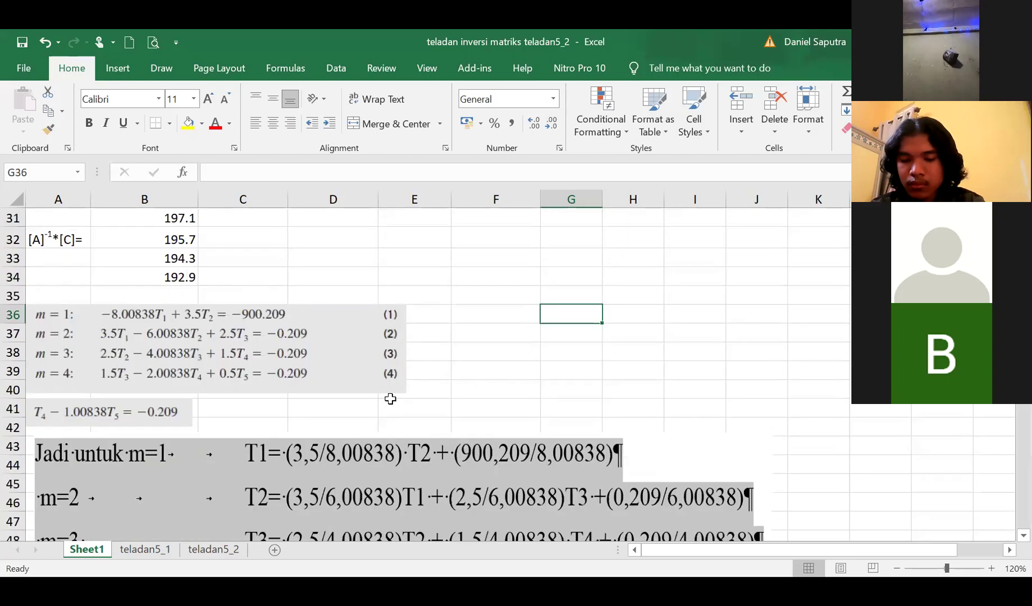
pyautogui.scroll(3, 390, 398)
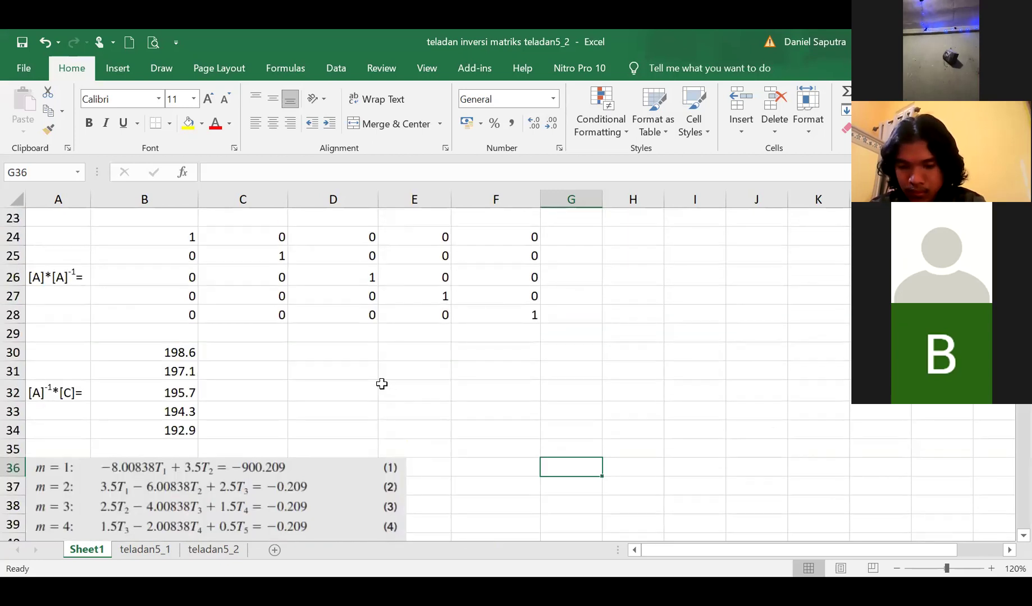
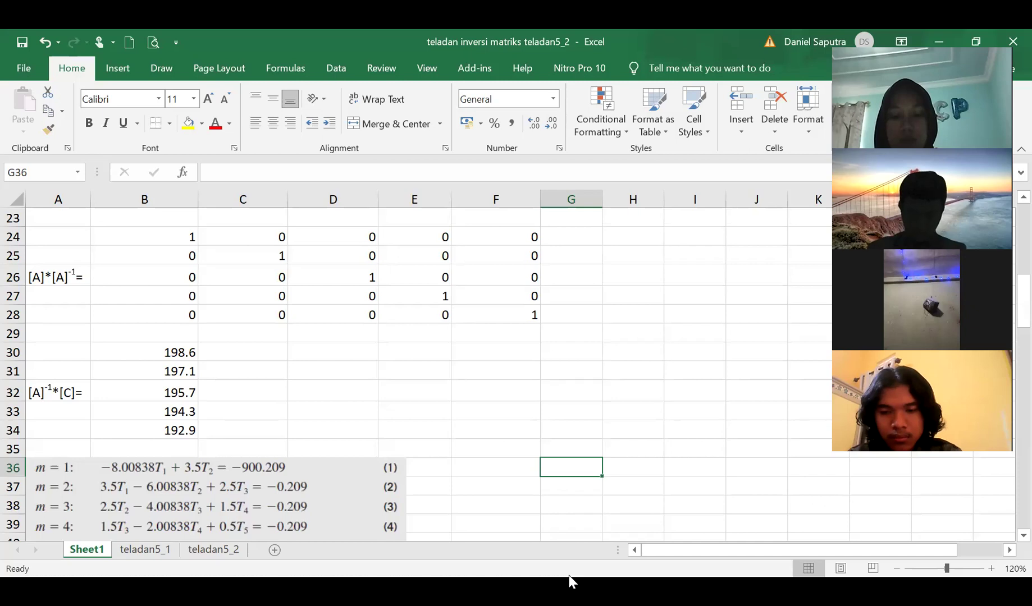
pyautogui.click(598, 569)
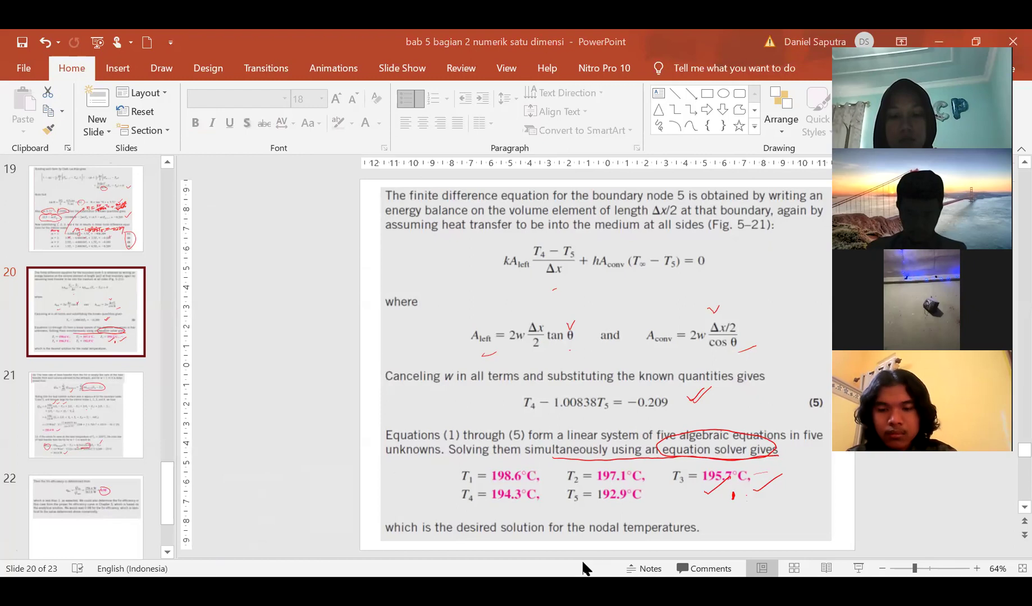
pyautogui.click(584, 568)
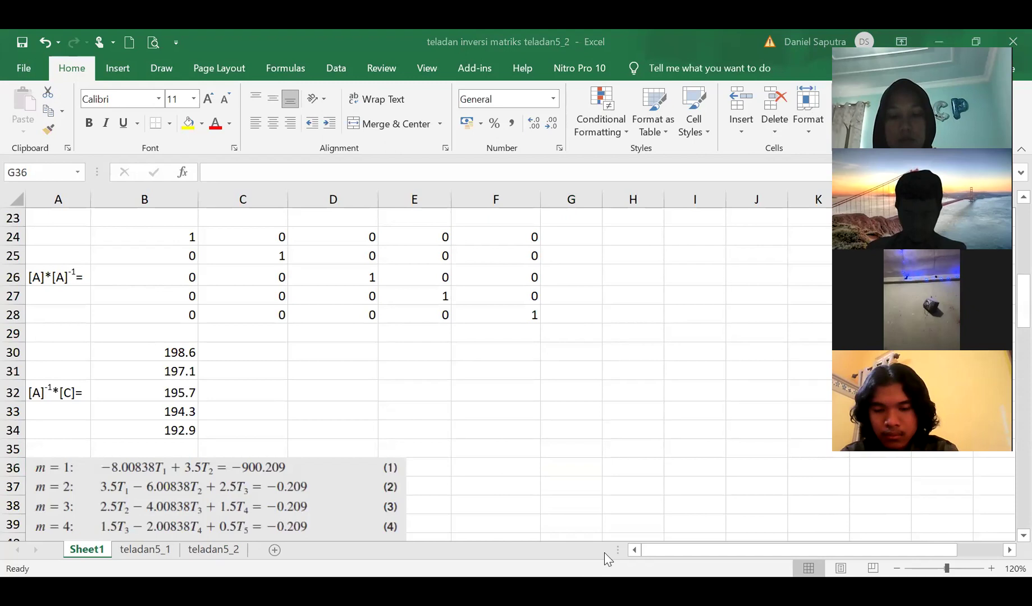
pyautogui.hotkey('alt', 'Tab')
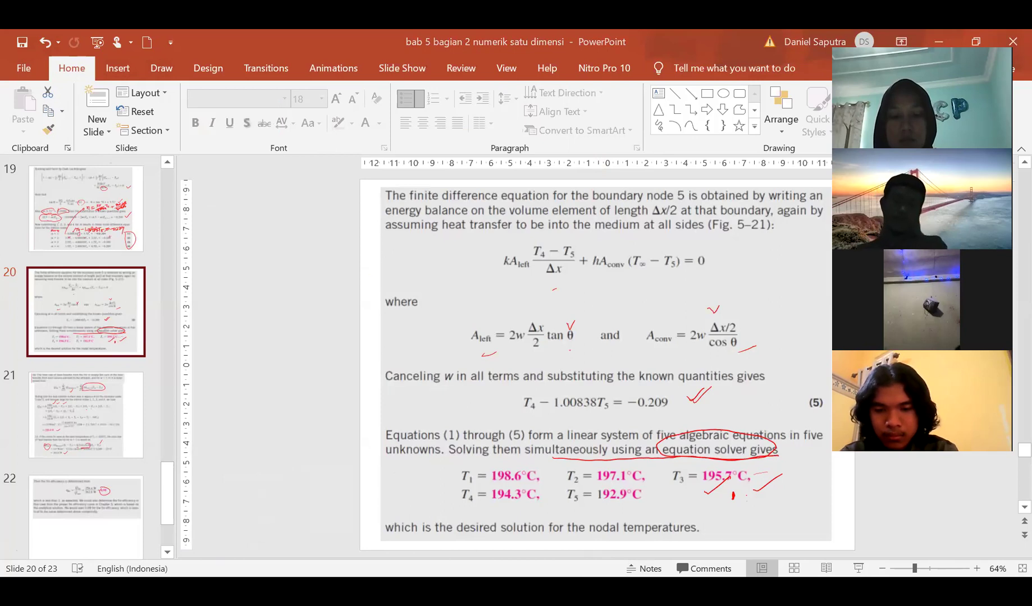
pyautogui.hotkey('alt', 'Tab')
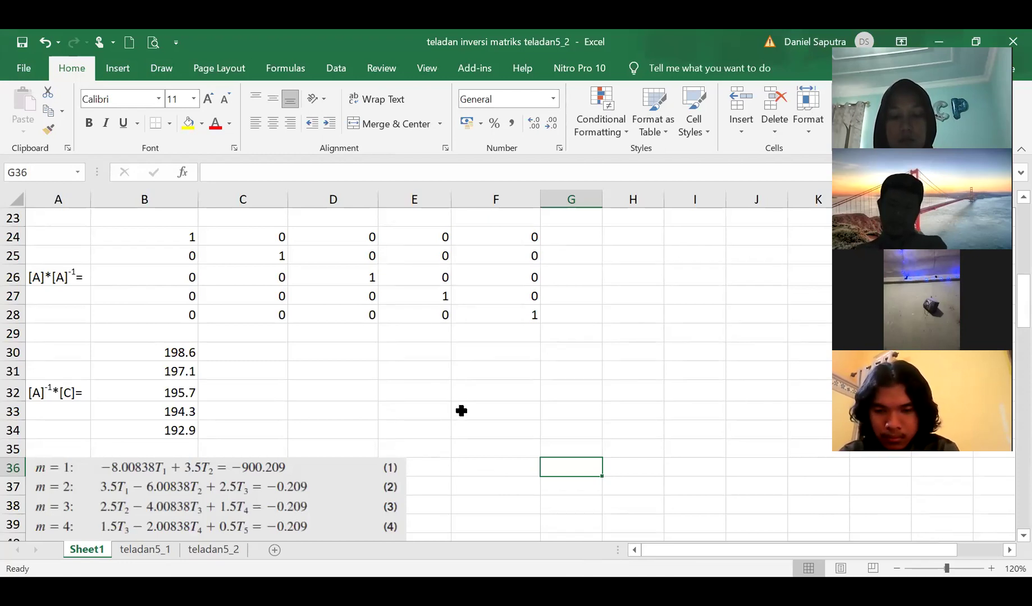
# Set the iteration 0 guesses for T1 to T5 in B58:F58 to 199, 198, 197, 196 and 195.
pyautogui.scroll(-3, 443, 405)
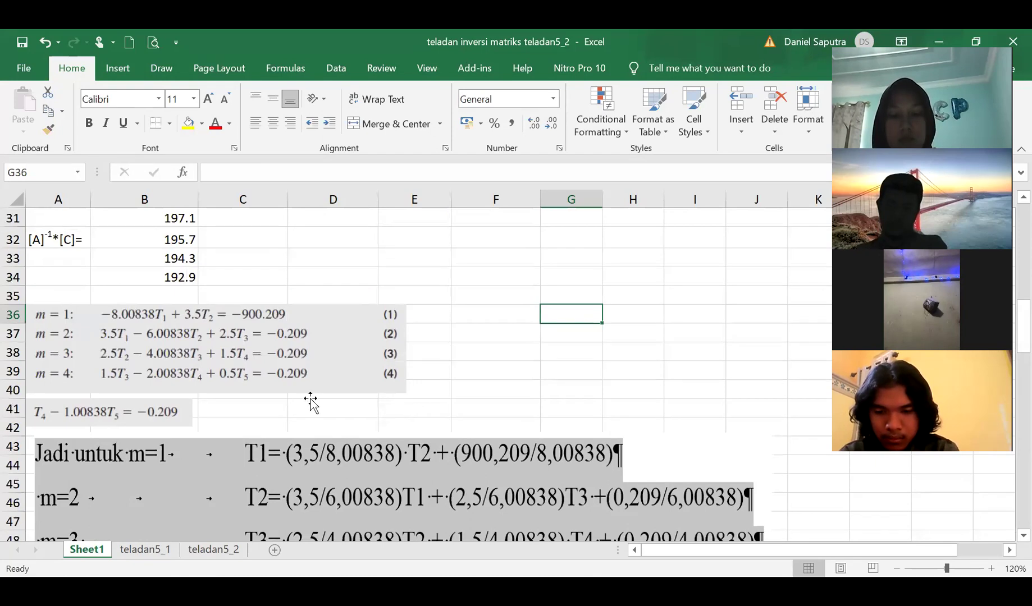
pyautogui.scroll(-3, 306, 403)
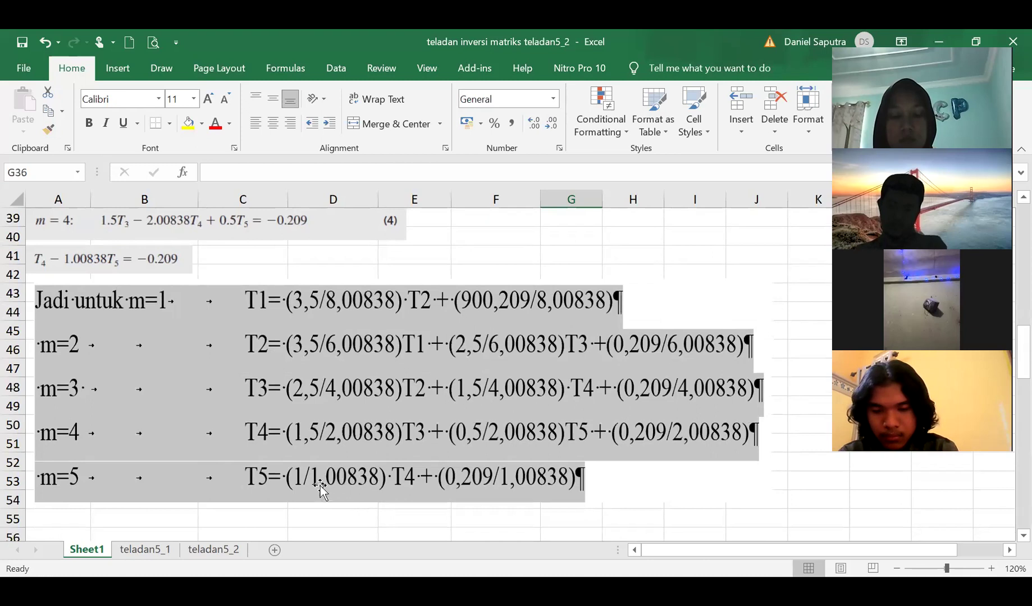
pyautogui.scroll(-3, 320, 490)
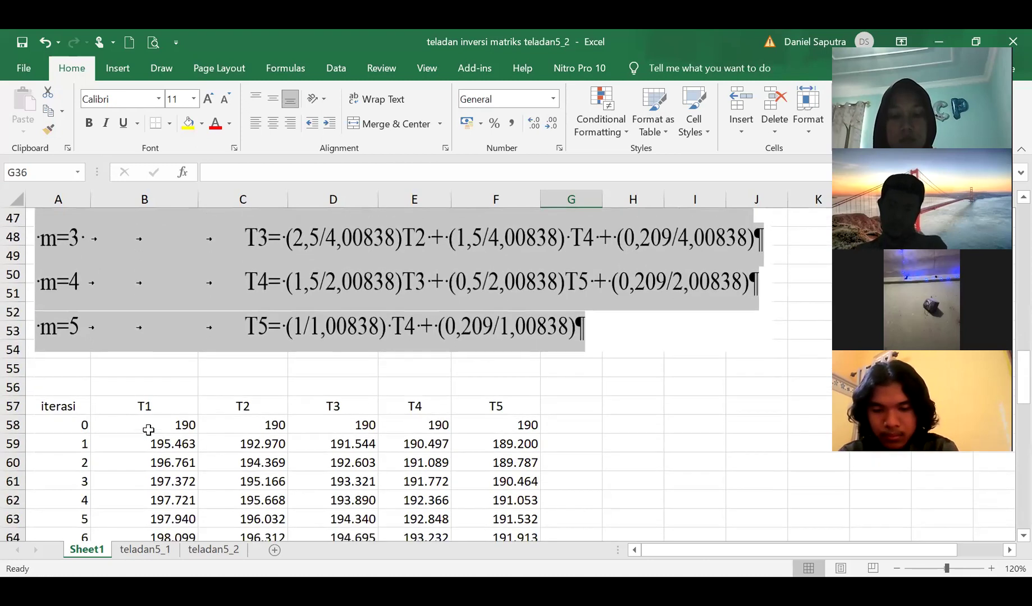
pyautogui.click(148, 430)
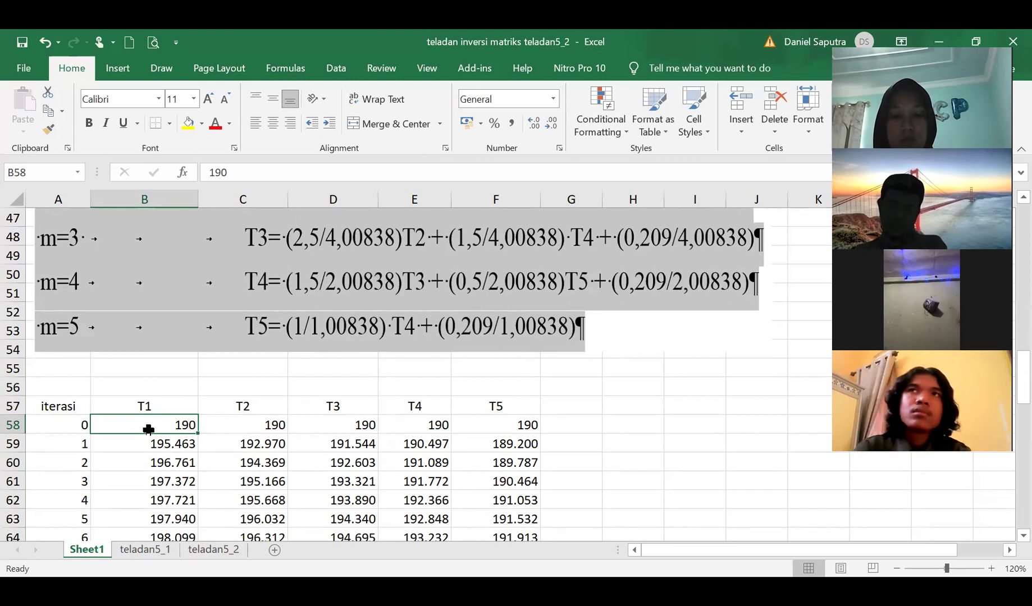
pyautogui.write('199')
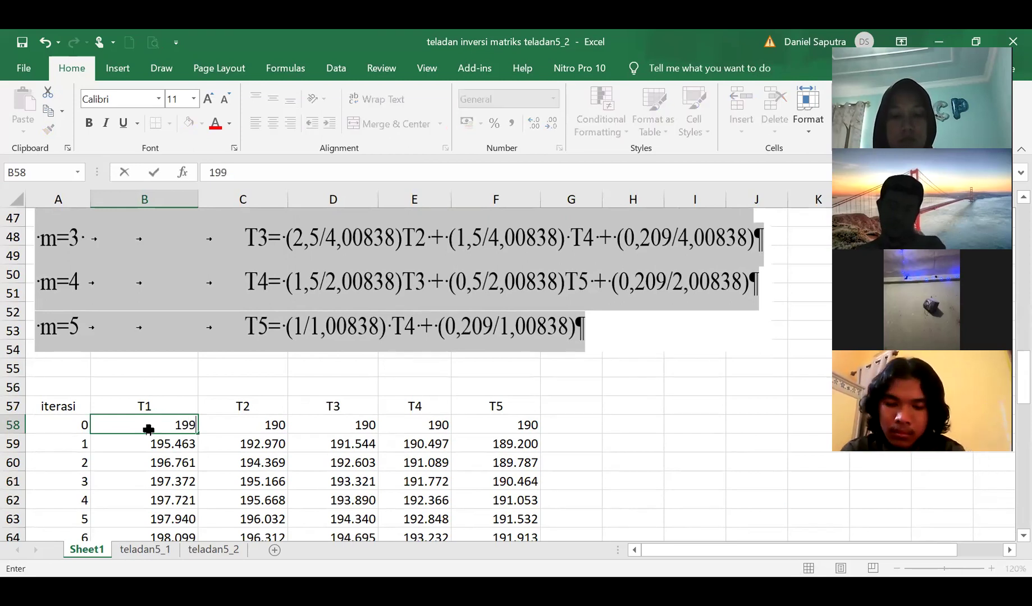
pyautogui.press('Tab')
pyautogui.write('198')
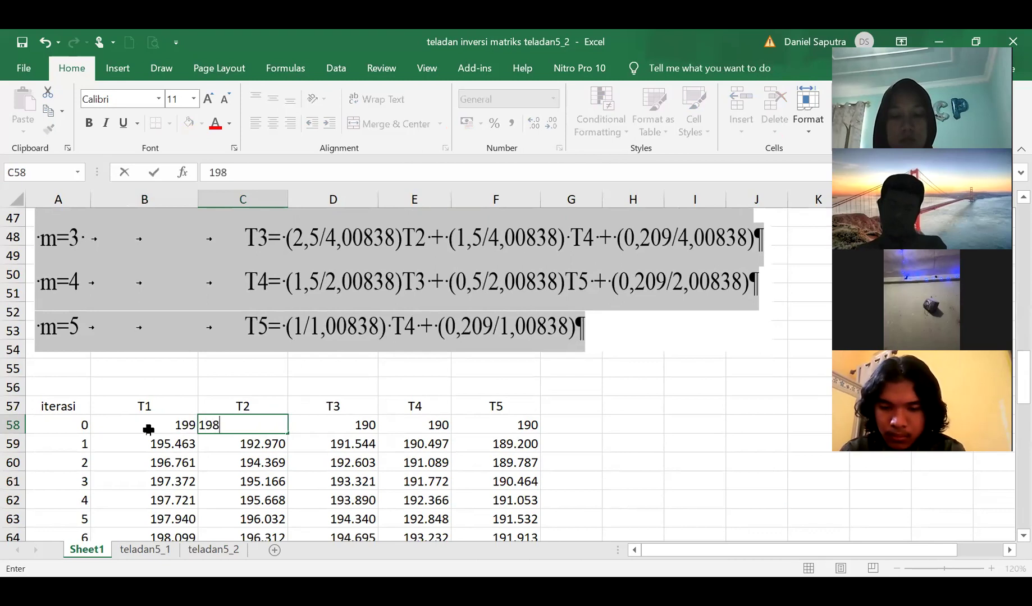
pyautogui.press('Tab')
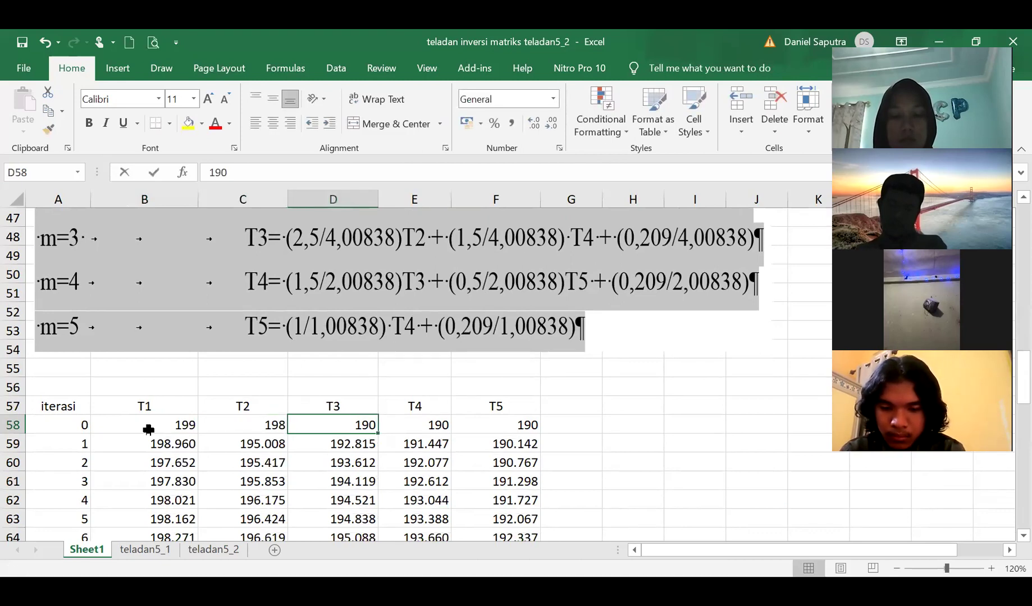
pyautogui.write('197')
pyautogui.press('Tab')
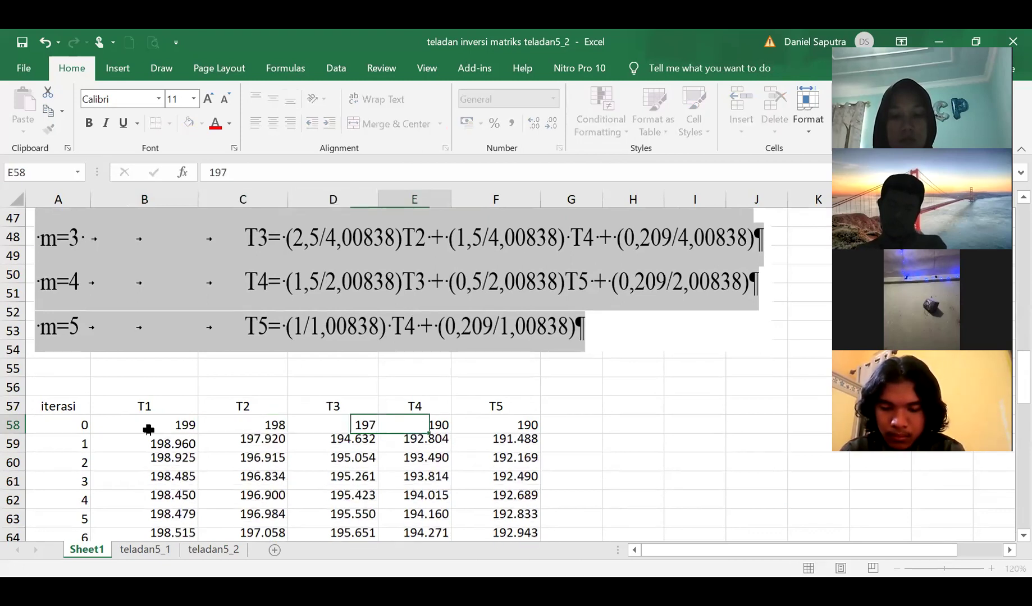
pyautogui.write('1')
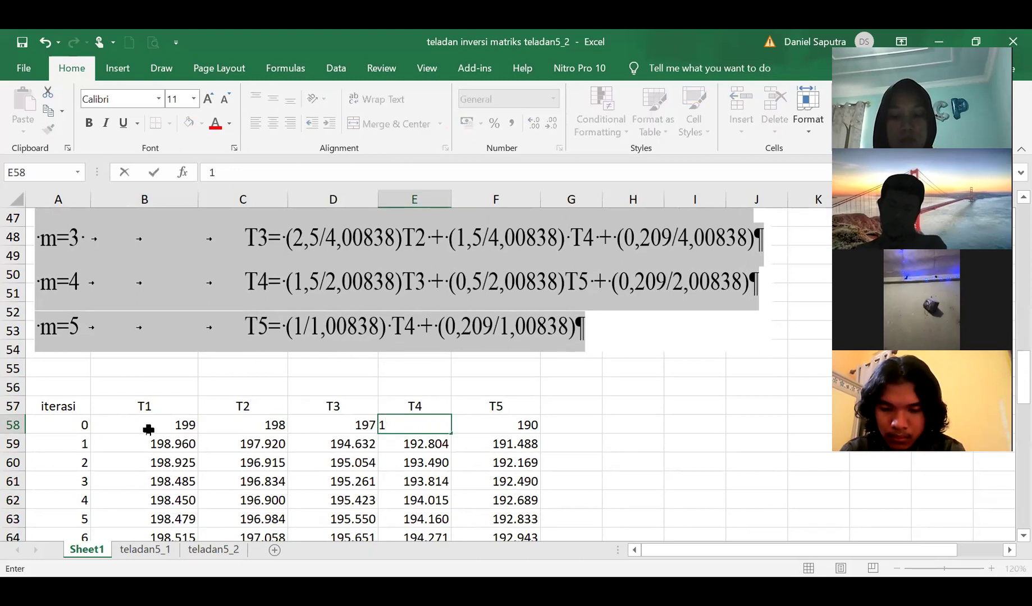
pyautogui.write('96')
pyautogui.press('Tab')
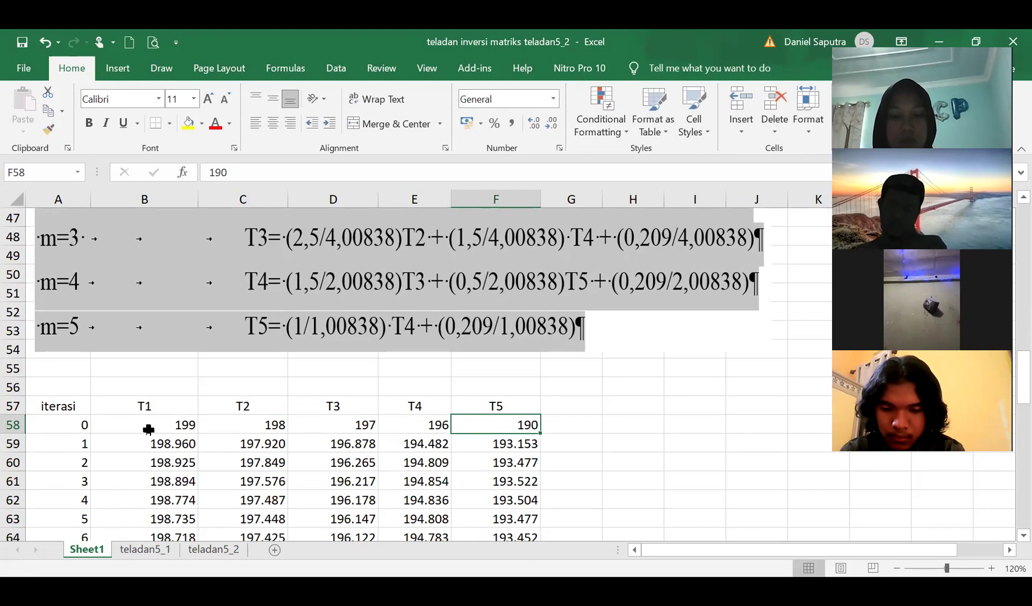
pyautogui.write('195')
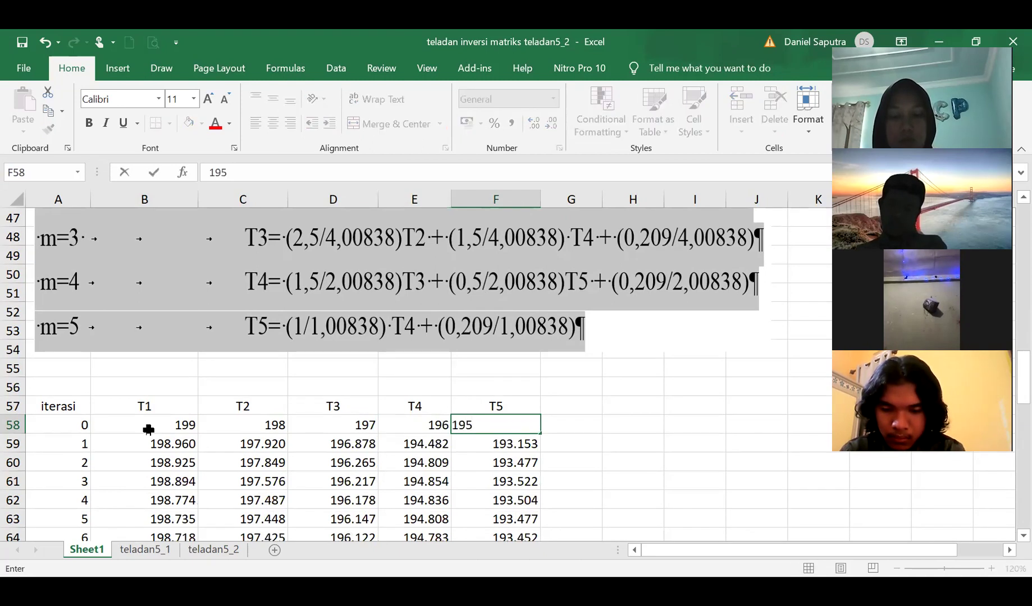
pyautogui.press('Down')
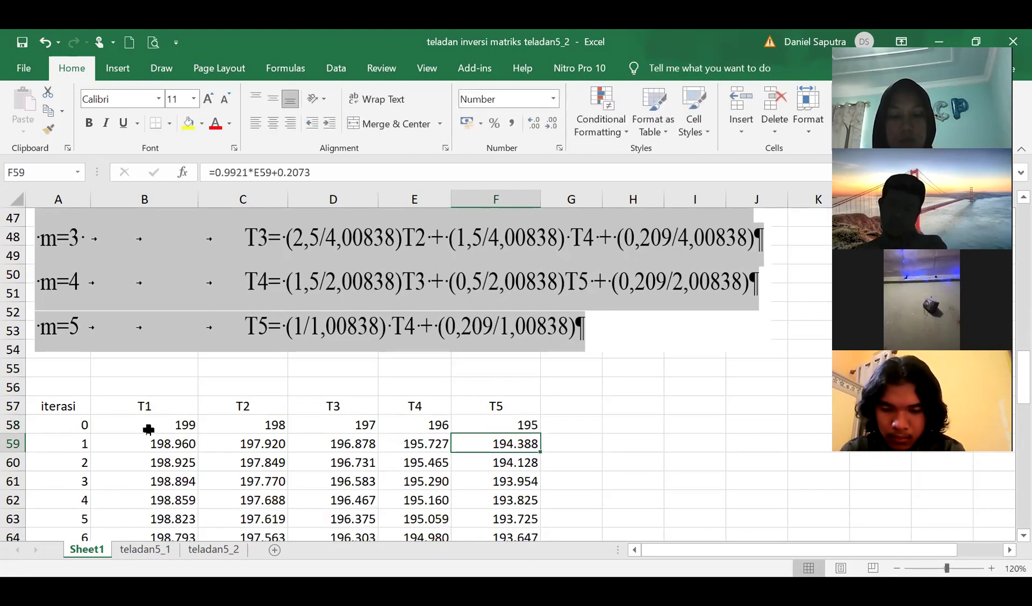
# Compare T1's first-iteration formula in B59 with the rearranged equations and the Gauss-Seidel table on slide 23 in PowerPoint, and return to Excel.
pyautogui.click(183, 448)
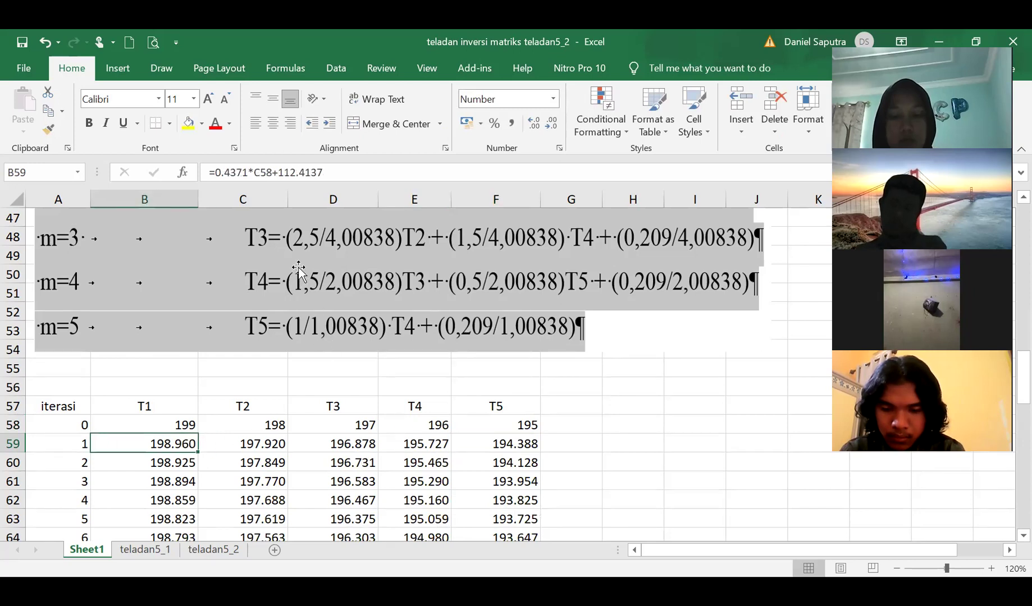
pyautogui.scroll(3, 273, 223)
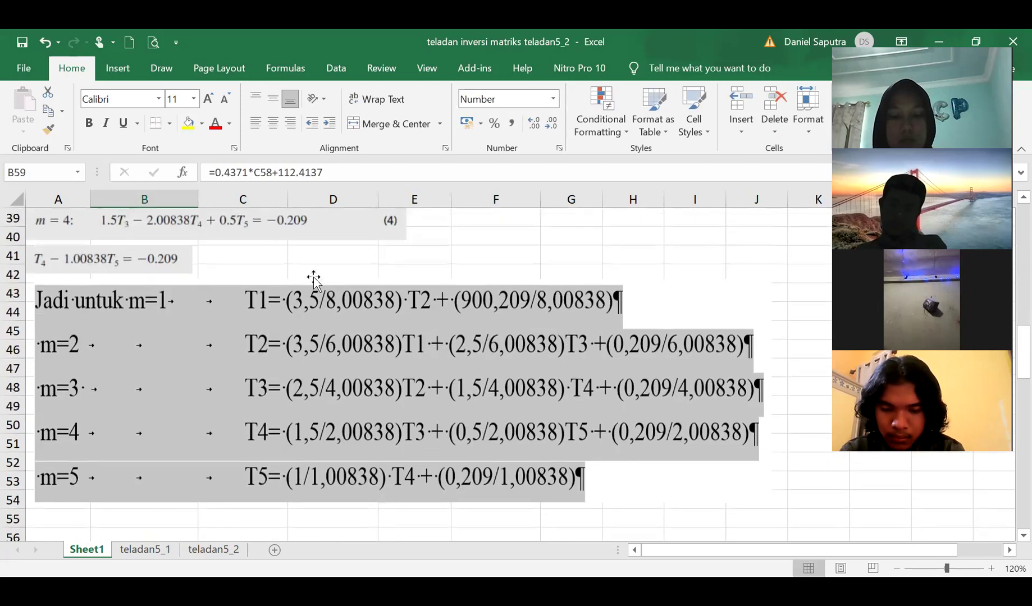
pyautogui.scroll(-3, 379, 307)
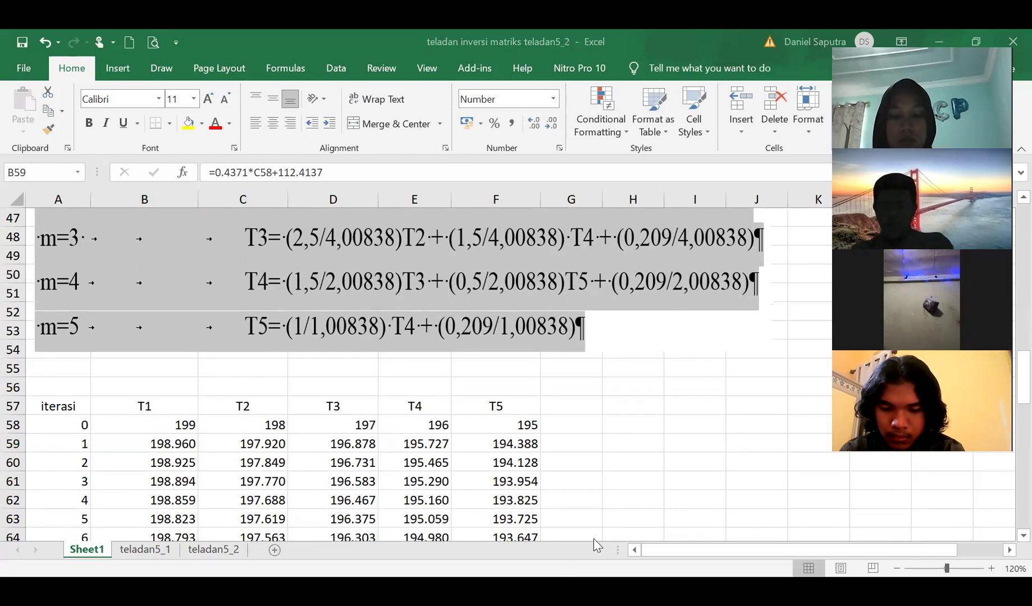
pyautogui.hotkey('alt', 'Tab')
pyautogui.press('Down')
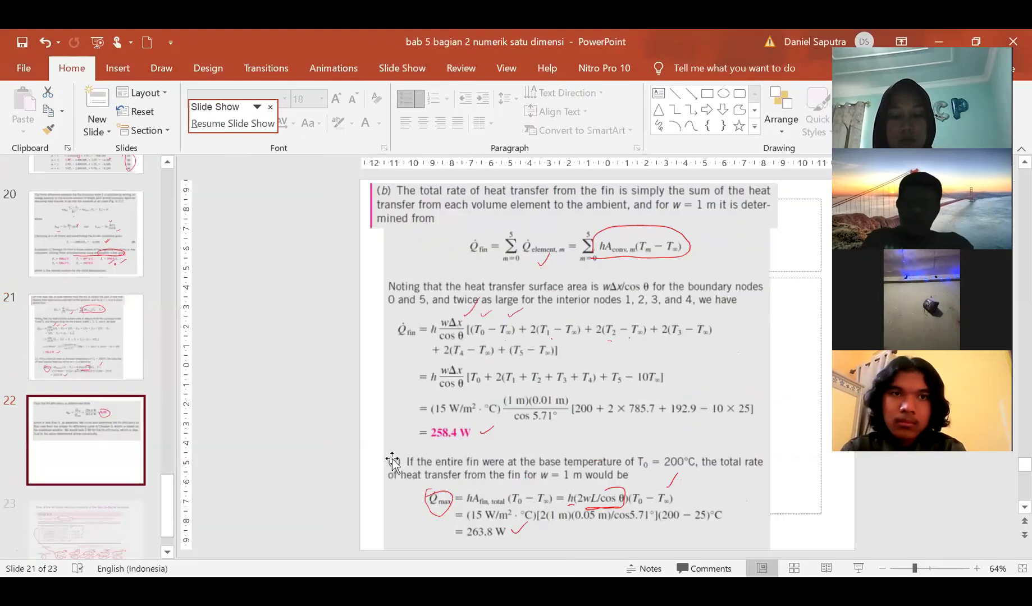
pyautogui.press('Down')
pyautogui.press('Down')
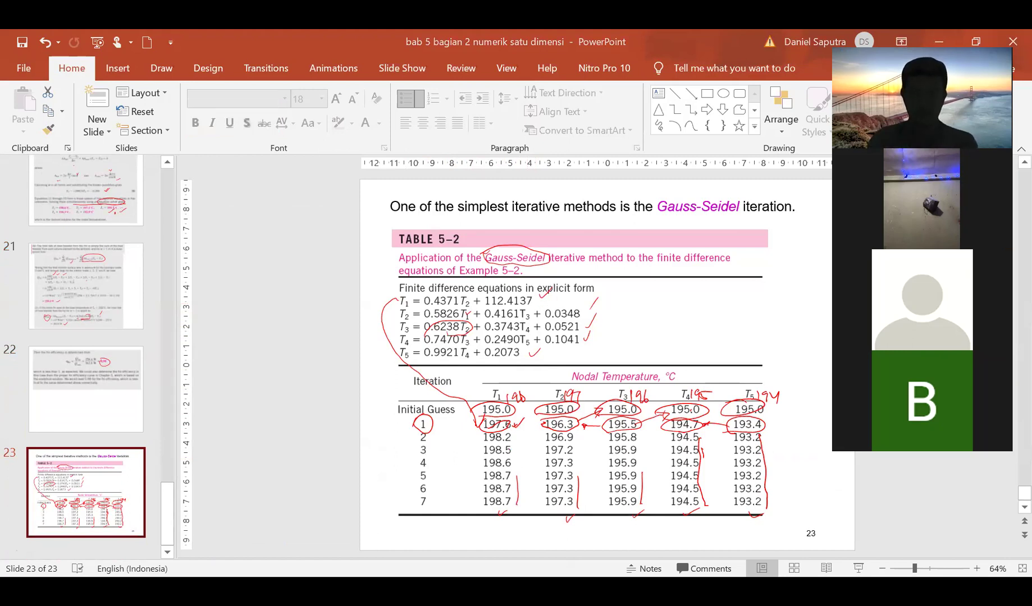
pyautogui.hotkey('alt', 'Tab')
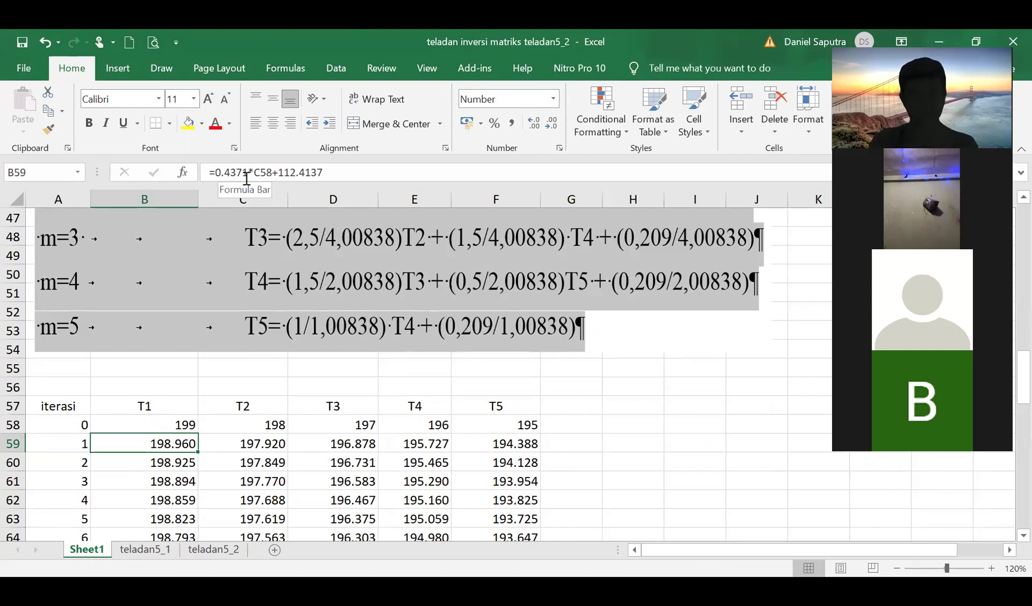
# Examine the first-iteration formulas for T1 in B59 and T2 in C59 against their initial guesses and the rearranged equations.
pyautogui.click(270, 420)
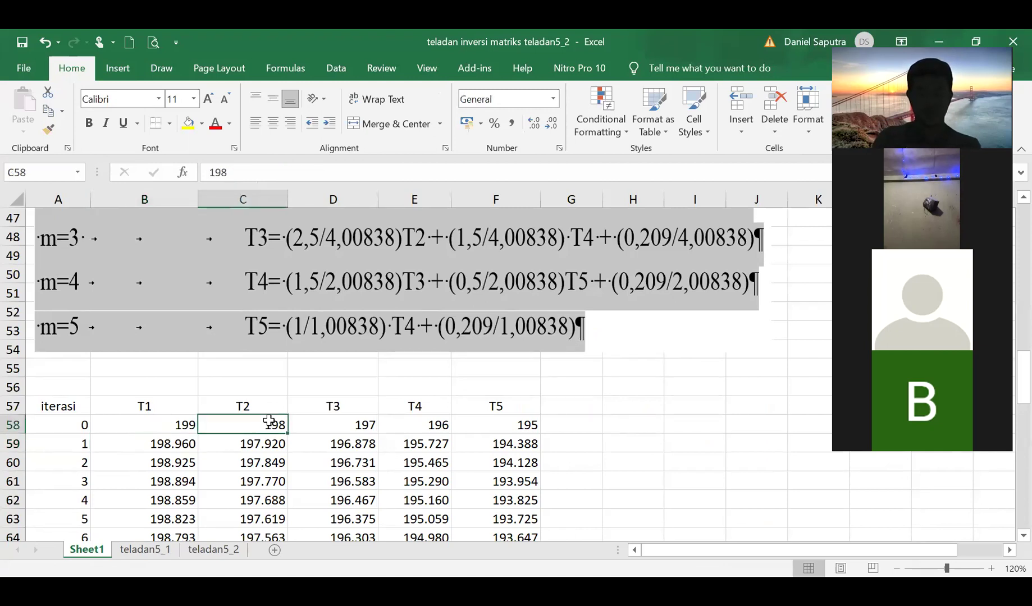
pyautogui.click(174, 444)
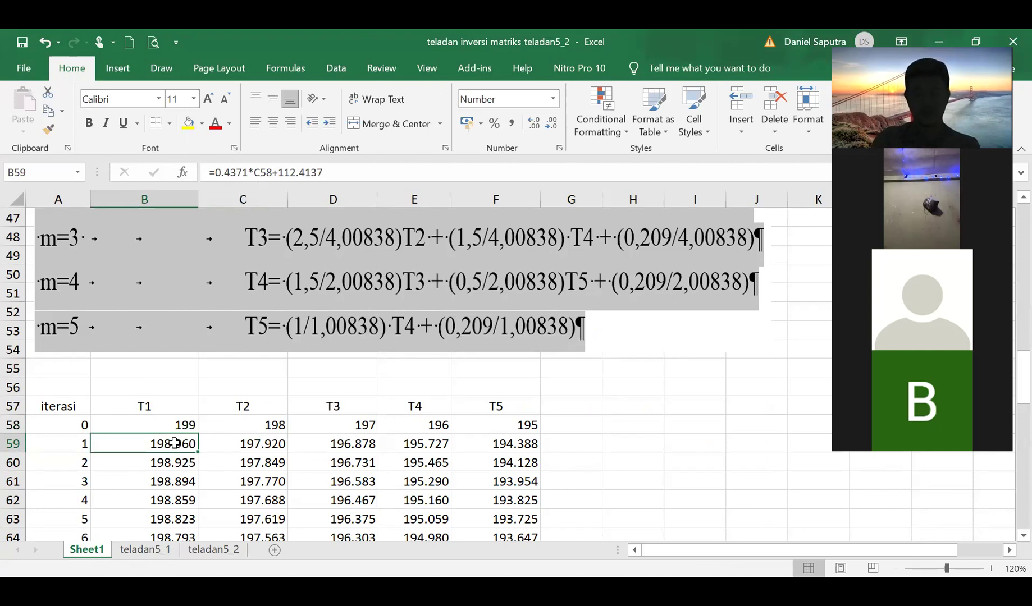
pyautogui.press('Right')
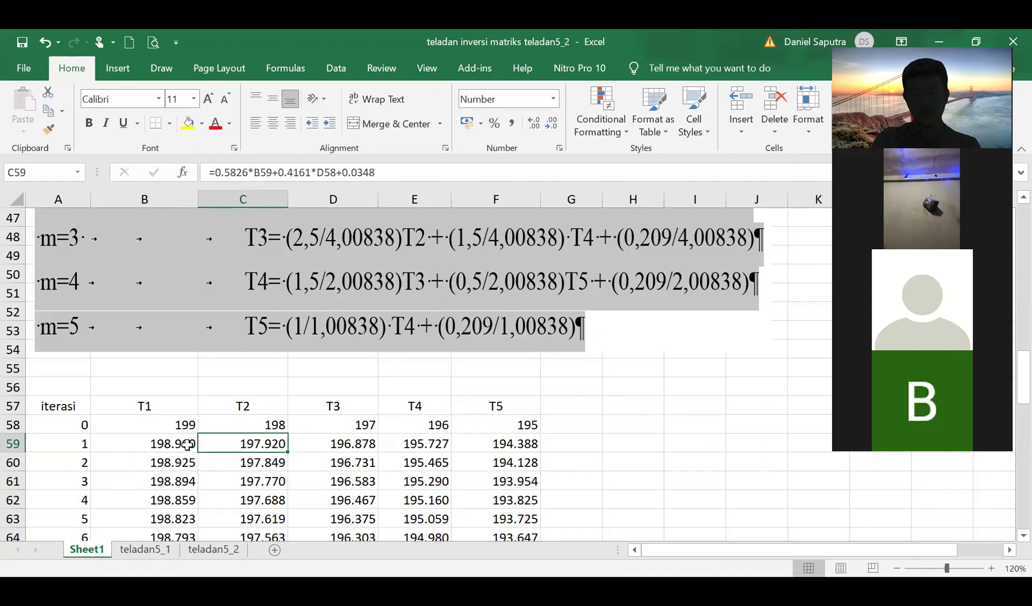
pyautogui.scroll(3, 268, 343)
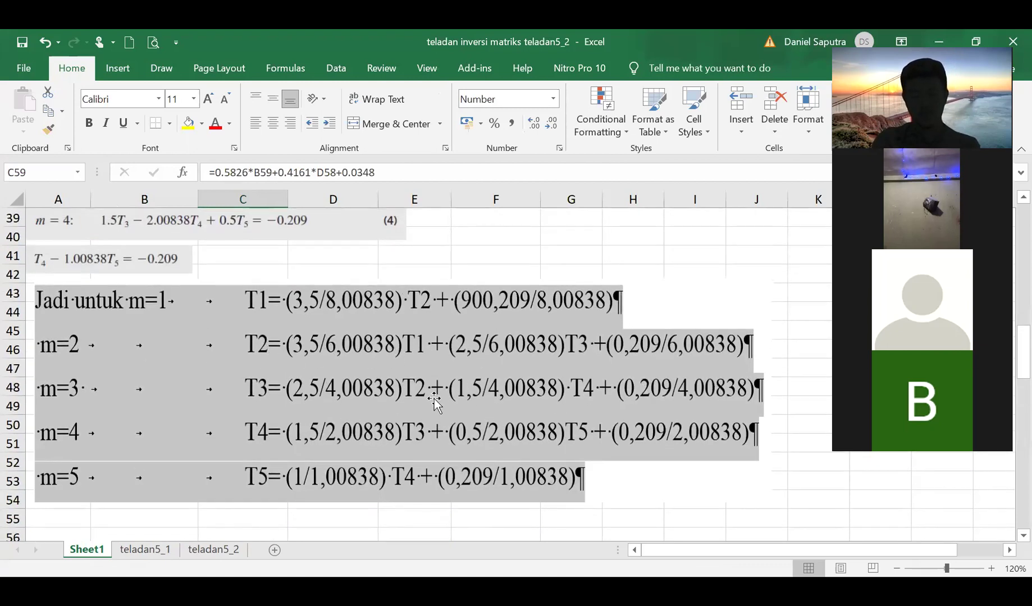
pyautogui.scroll(-3, 419, 355)
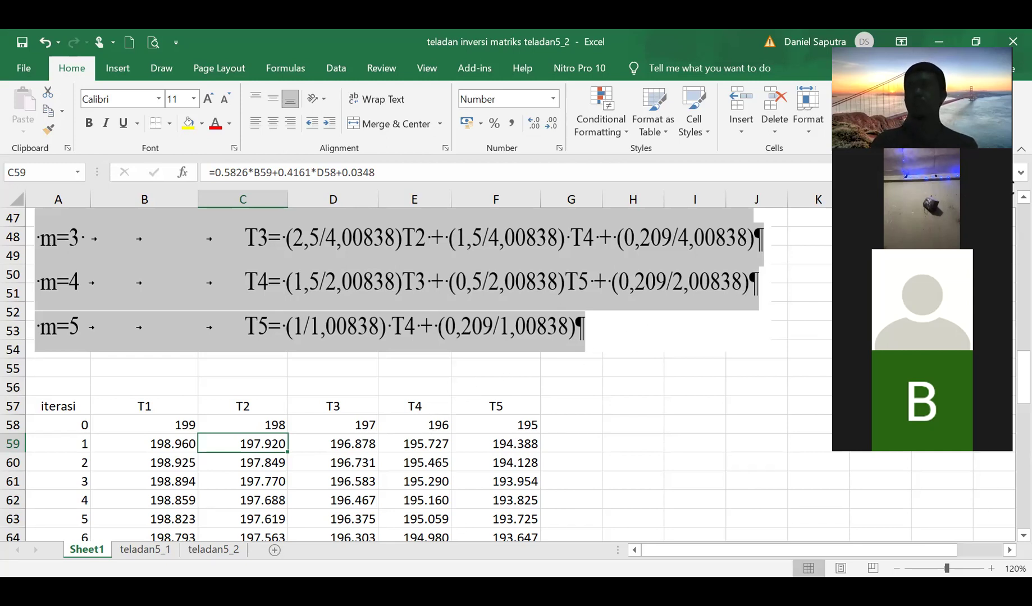
# Examine the first-iteration formulas for T3 in D59 and T5 in F59 against the rearranged equations.
pyautogui.scroll(2, 1012, 206)
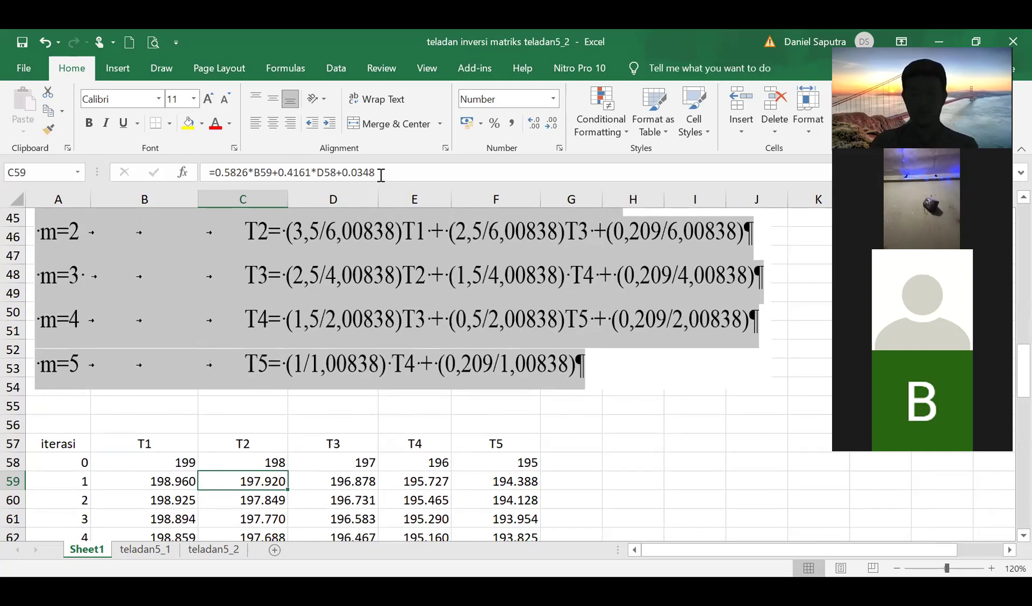
pyautogui.click(350, 483)
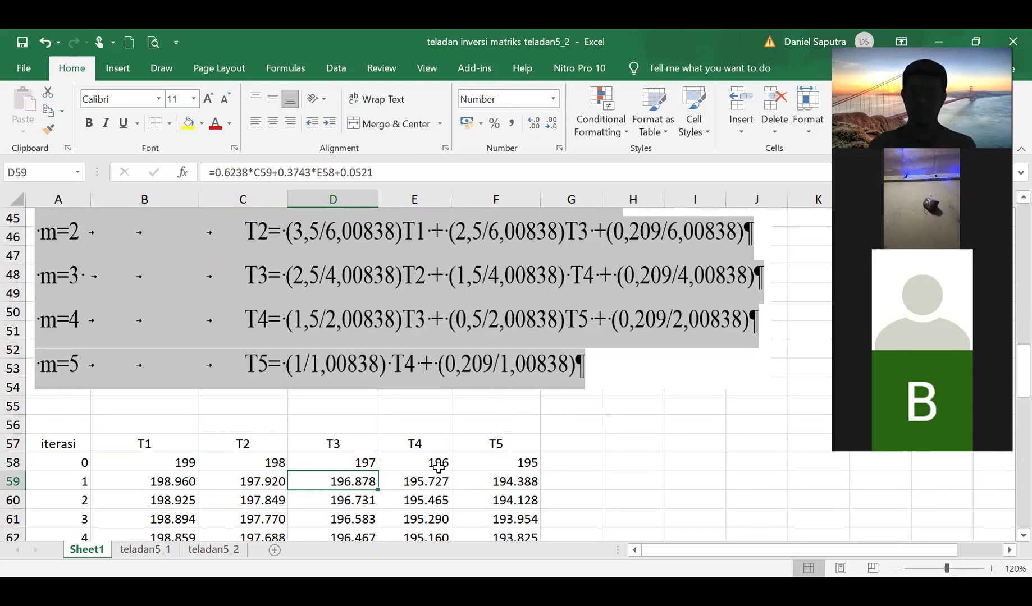
pyautogui.click(508, 478)
# Clear the temperature formulas for iterations 2 to 21 in B60:F79, keeping the iteration 1 row.
pyautogui.click(183, 501)
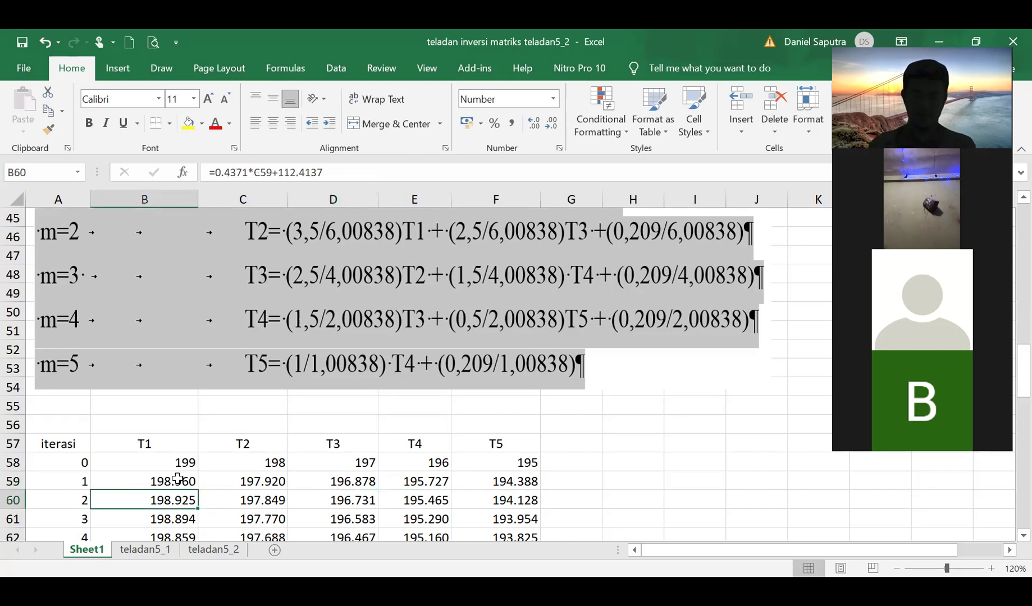
pyautogui.hotkey('shift', 'Right')
pyautogui.hotkey('shift', 'Right')
pyautogui.hotkey('shift', 'Right')
pyautogui.hotkey('shift', 'Right')
pyautogui.hotkey('shift', 'Down')
pyautogui.hotkey('shift', 'Down')
pyautogui.hotkey('shift', 'Down')
pyautogui.hotkey('shift', 'Down')
pyautogui.hotkey('shift', 'Down')
pyautogui.hotkey('shift', 'Down')
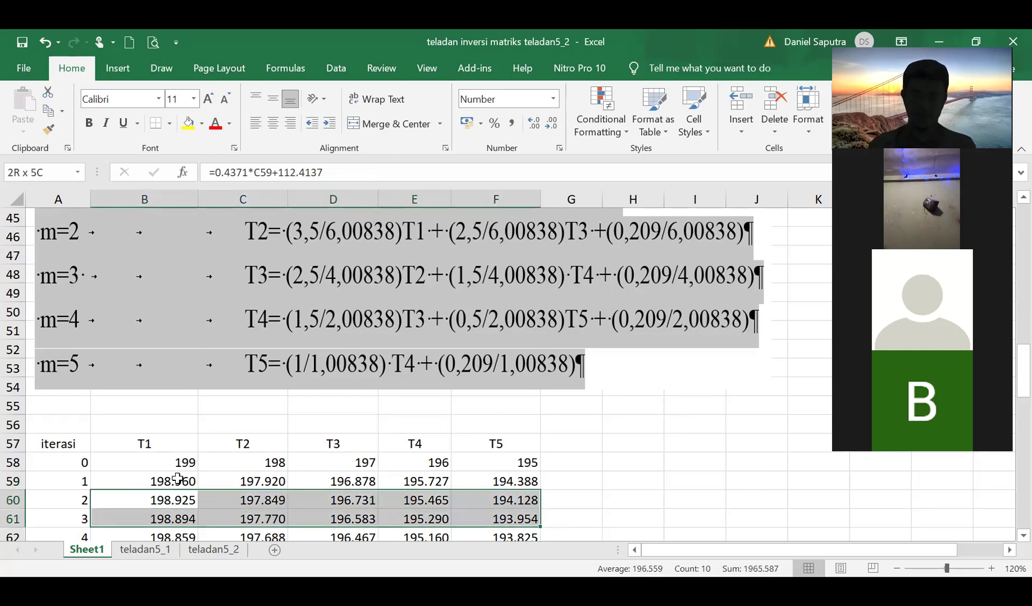
pyautogui.hotkey('shift', 'Down')
pyautogui.hotkey('shift', 'Down')
pyautogui.hotkey('shift', 'Down')
pyautogui.hotkey('shift', 'Down')
pyautogui.hotkey('shift', 'Down')
pyautogui.hotkey('shift', 'Down')
pyautogui.hotkey('shift', 'Down')
pyautogui.hotkey('shift', 'Down')
pyautogui.hotkey('shift', 'Down')
pyautogui.hotkey('shift', 'Down')
pyautogui.hotkey('shift', 'Down')
pyautogui.hotkey('shift', 'Down')
pyautogui.hotkey('shift', 'Down')
pyautogui.hotkey('shift', 'Down')
pyautogui.hotkey('shift', 'Down')
pyautogui.hotkey('shift', 'Down')
pyautogui.hotkey('shift', 'Down')
pyautogui.hotkey('shift', 'Down')
pyautogui.hotkey('shift', 'Down')
pyautogui.hotkey('shift', 'Down')
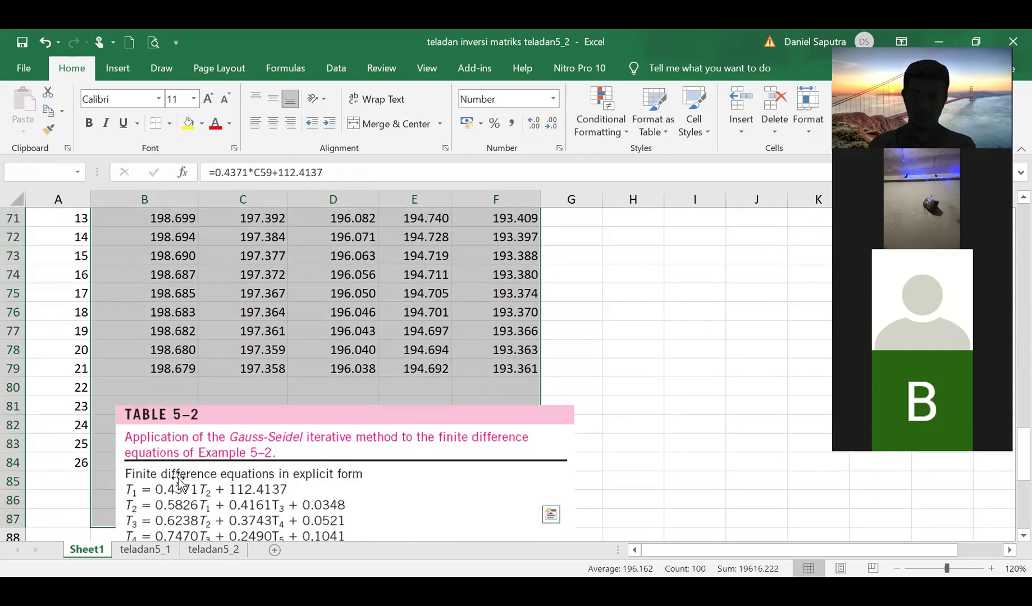
pyautogui.hotkey('shift', 'Up')
pyautogui.hotkey('shift', 'Up')
pyautogui.hotkey('shift', 'Up')
pyautogui.hotkey('shift', 'Up')
pyautogui.hotkey('shift', 'Up')
pyautogui.hotkey('shift', 'Up')
pyautogui.hotkey('shift', 'Up')
pyautogui.hotkey('shift', 'Up')
pyautogui.press('Delete')
pyautogui.scroll(6, 178, 481)
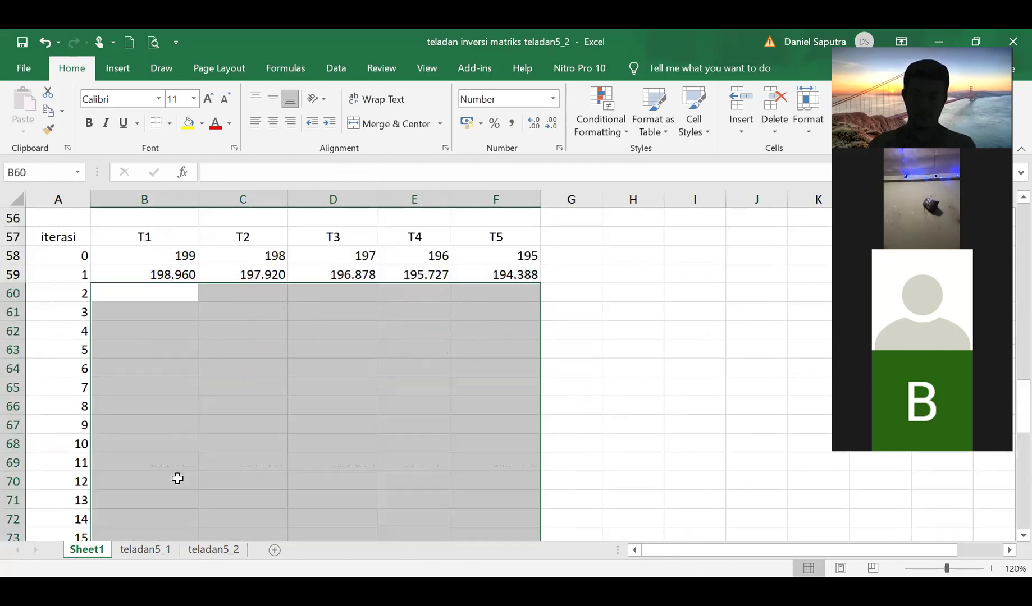
# Copy the iteration 1 formulas in B59:F59 into B60:F68 for iterations 2 to 10.
pyautogui.click(176, 368)
pyautogui.click(173, 352)
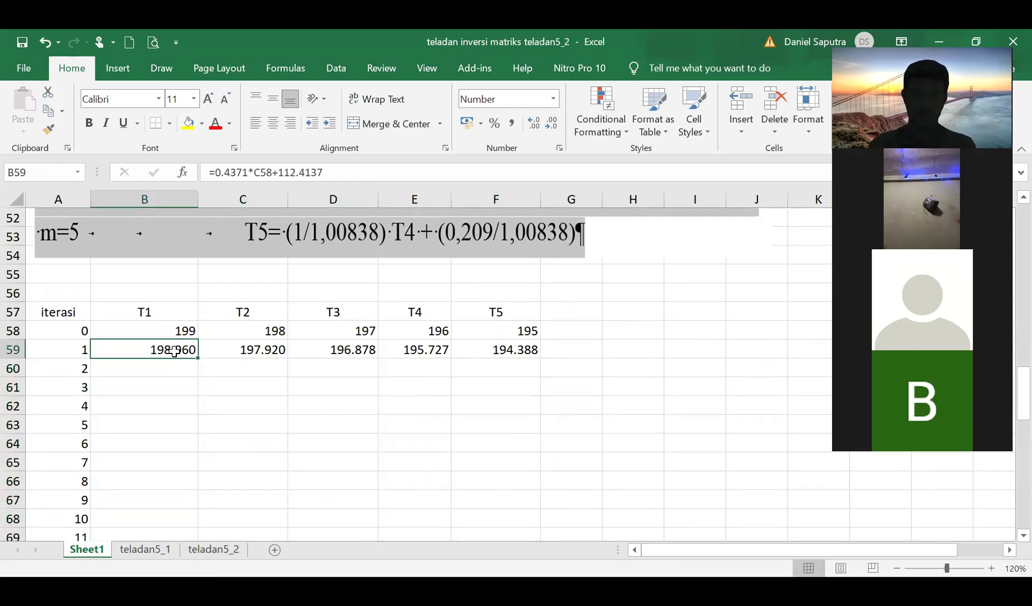
pyautogui.hotkey('shift', 'Right')
pyautogui.moveTo(443, 358); pyautogui.dragTo(538, 358)
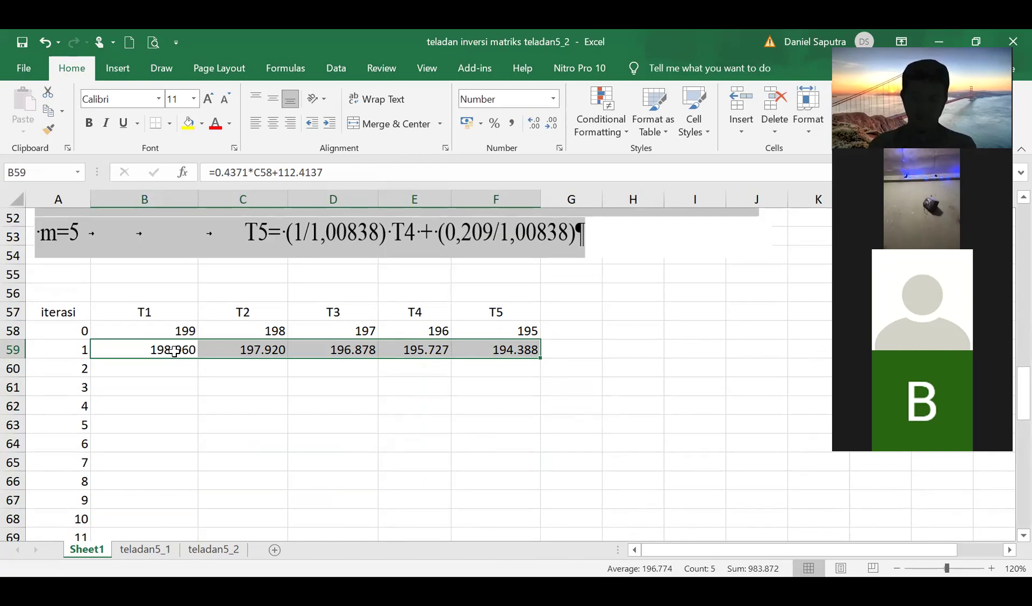
pyautogui.hotkey('ctrl', 'c')
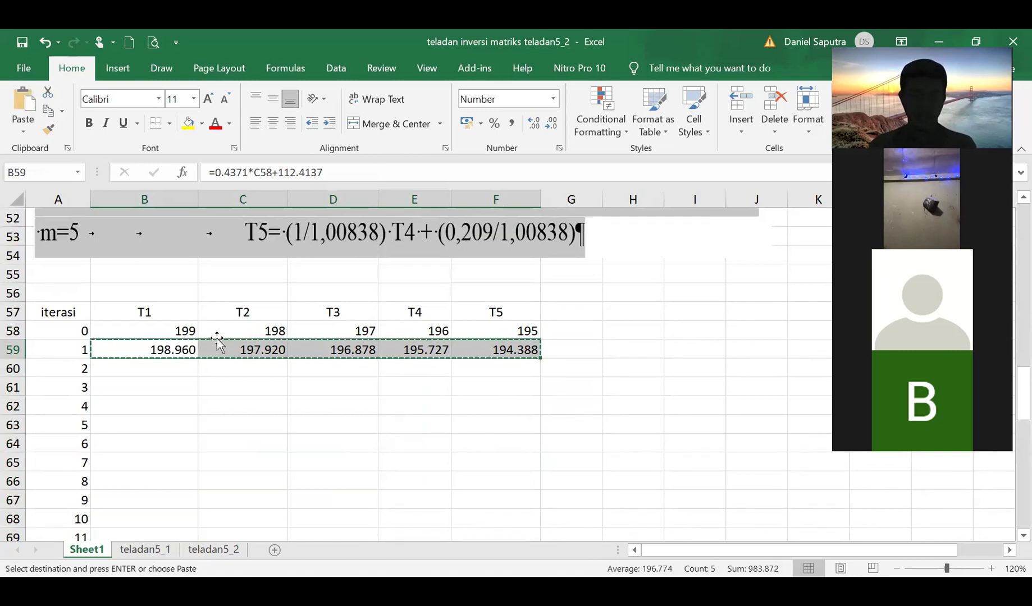
pyautogui.click(147, 367)
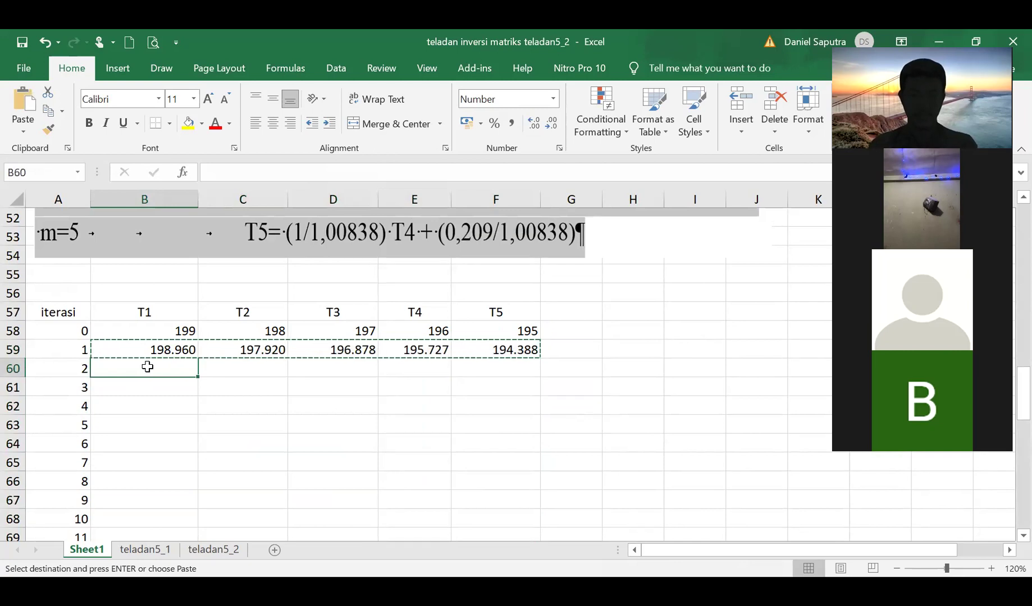
pyautogui.hotkey('shift', 'Down')
pyautogui.hotkey('shift', 'Down')
pyautogui.hotkey('shift', 'Down')
pyautogui.hotkey('shift', 'Down')
pyautogui.hotkey('shift', 'Down')
pyautogui.hotkey('shift', 'Down')
pyautogui.hotkey('shift', 'Down')
pyautogui.hotkey('shift', 'Down')
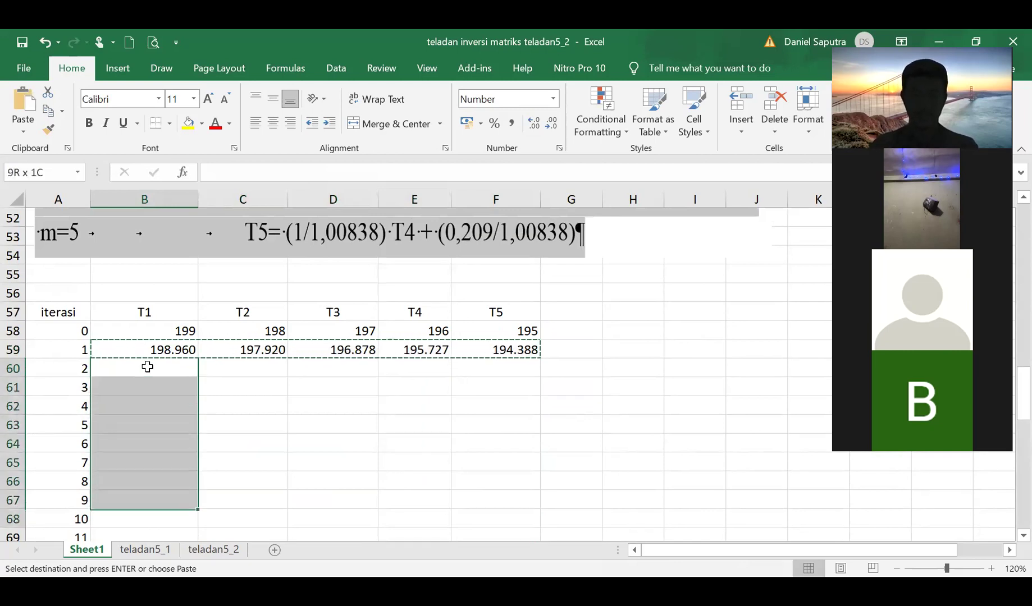
pyautogui.hotkey('shift', 'Right')
pyautogui.hotkey('shift', 'Right')
pyautogui.hotkey('shift', 'Right')
pyautogui.hotkey('shift', 'Right')
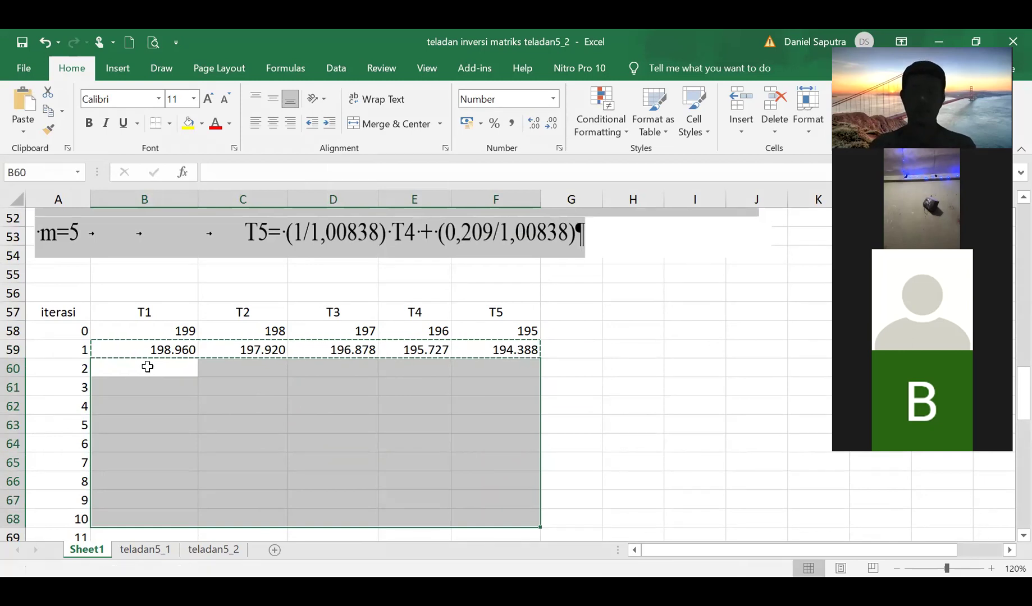
pyautogui.press('Return')
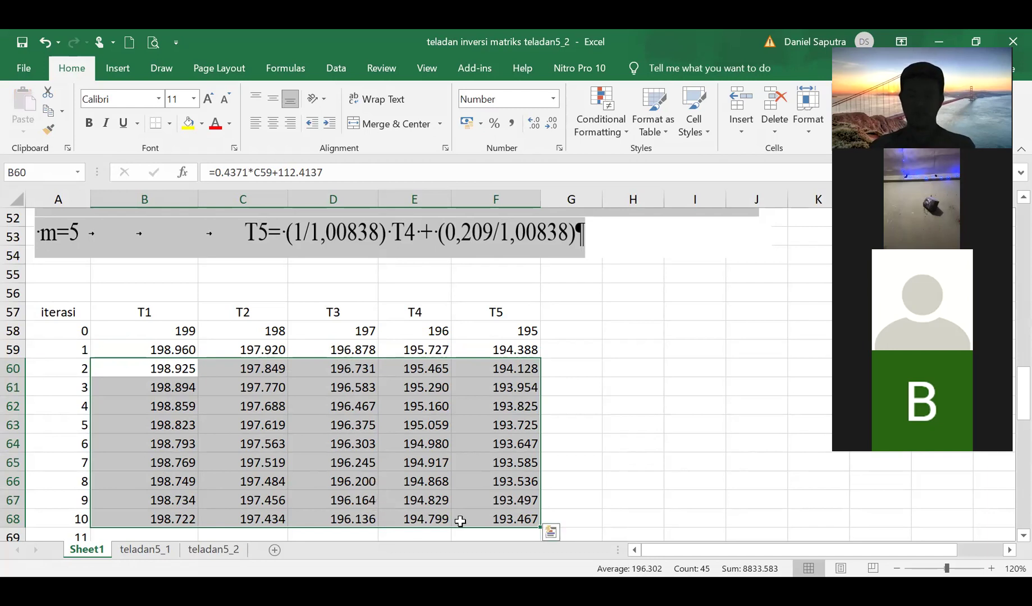
# Copy the iteration 10 formulas in B68:F68 into B69:F78 for iterations 11 to 20.
pyautogui.click(163, 518)
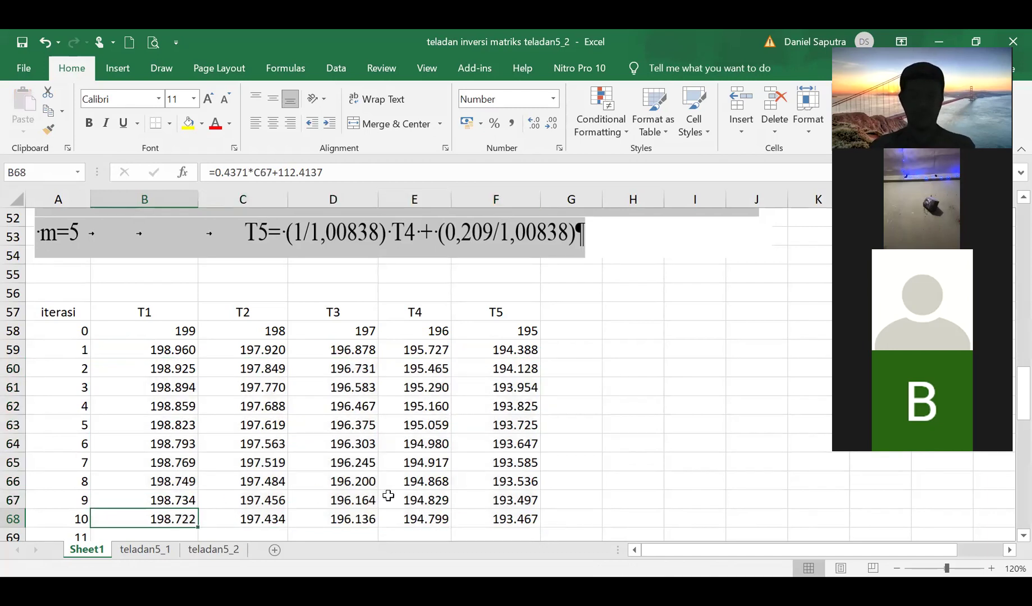
pyautogui.keyDown('shift'); pyautogui.click(503, 524); pyautogui.keyUp('shift')
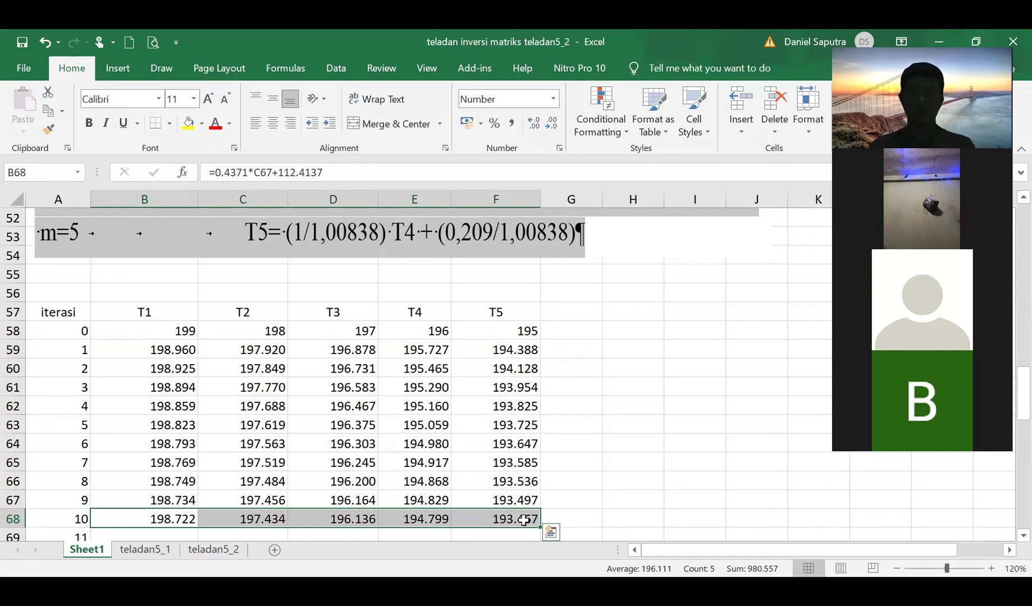
pyautogui.hotkey('ctrl', 'c')
pyautogui.scroll(-3, 278, 511)
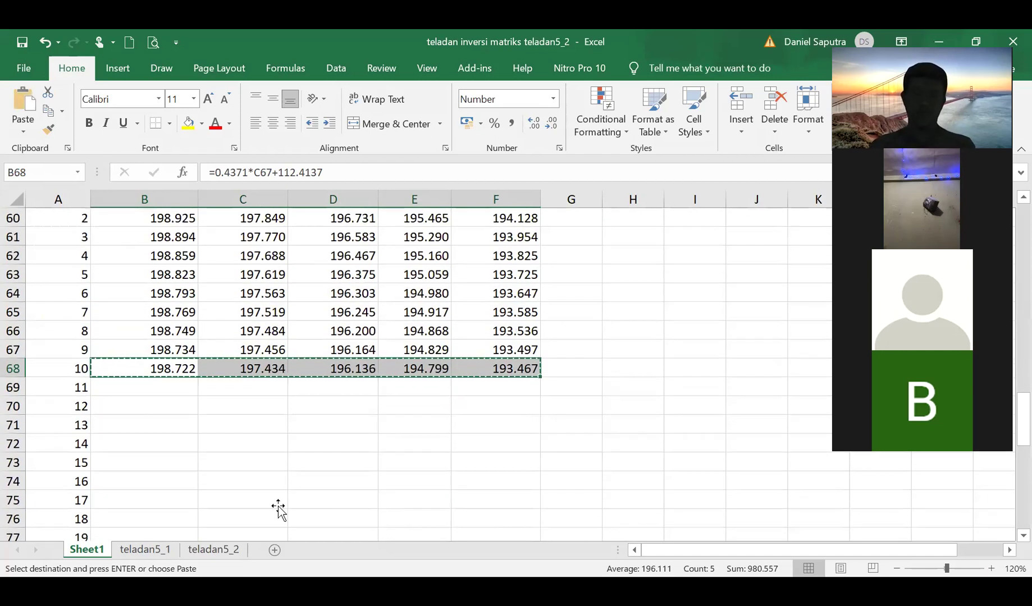
pyautogui.scroll(-3, 278, 508)
pyautogui.click(145, 236)
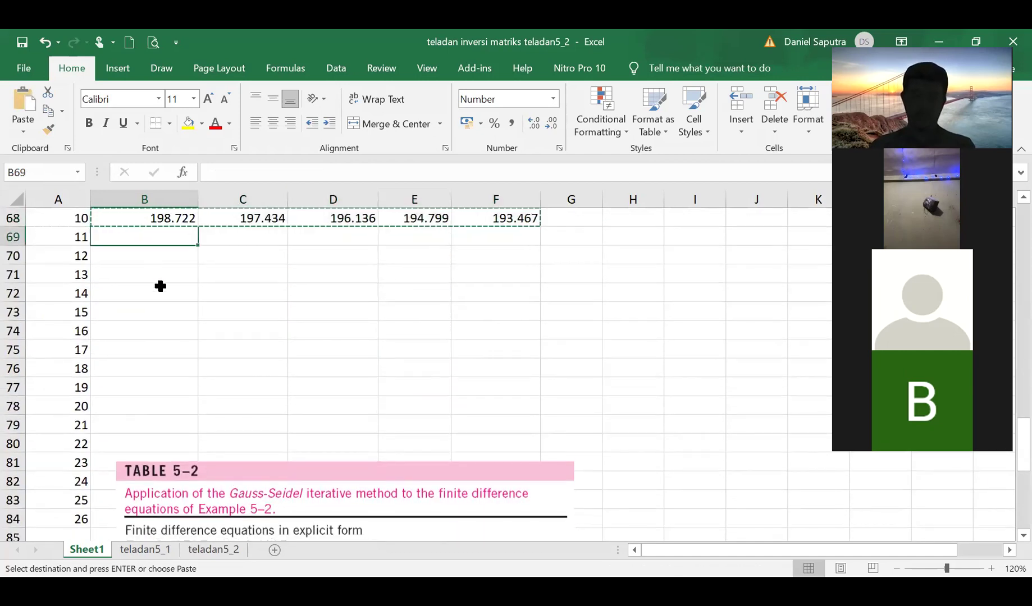
pyautogui.keyDown('shift'); pyautogui.click(521, 405); pyautogui.keyUp('shift')
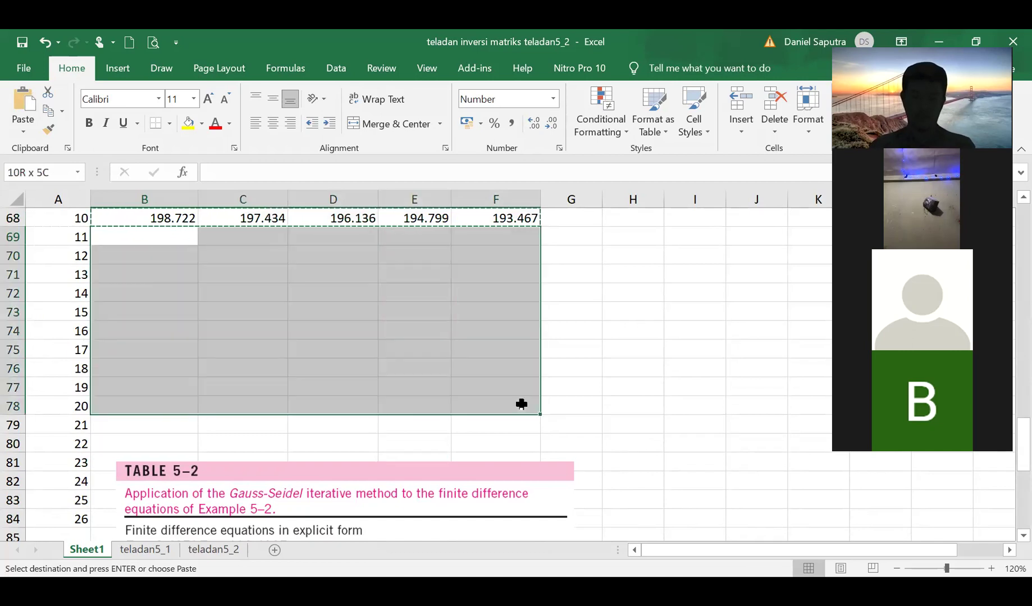
pyautogui.press('Return')
pyautogui.press('Escape')
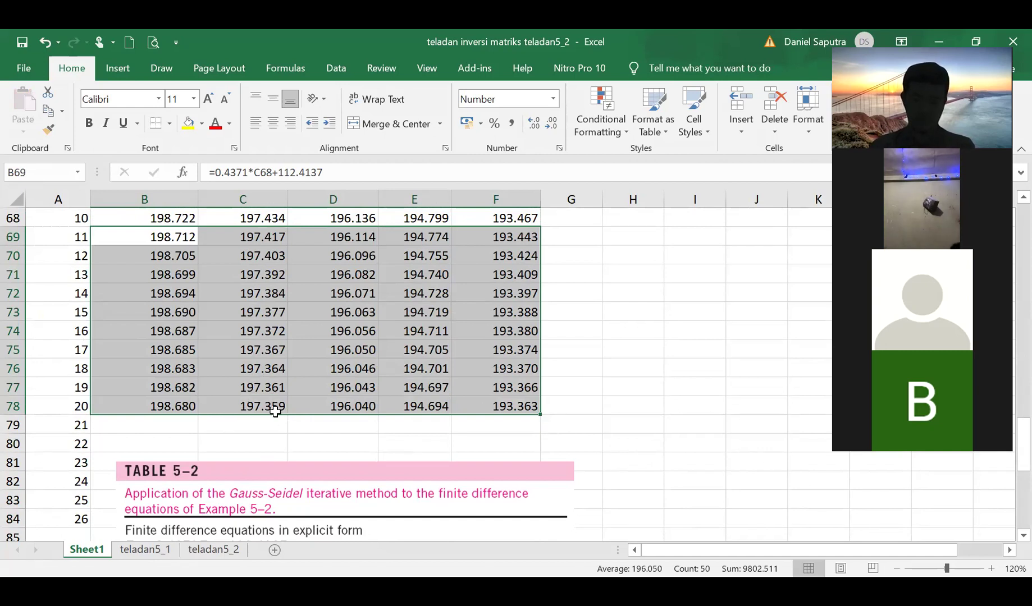
# Move the Table 5-2 picture clear of columns A to F and copy the iteration 20 formulas in B78:F78 into B79:F94.
pyautogui.moveTo(504, 400)
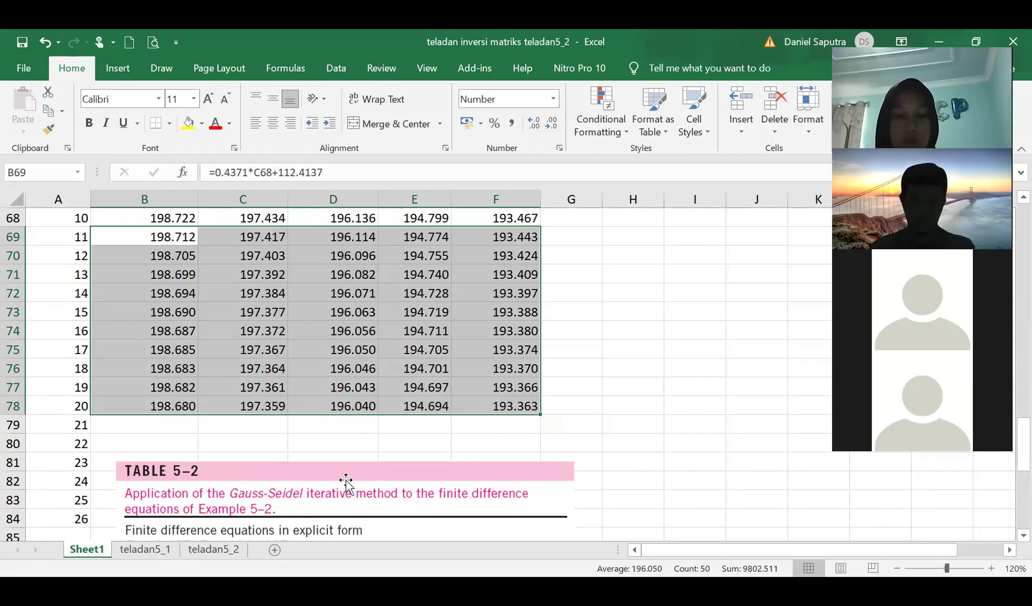
pyautogui.moveTo(341, 485); pyautogui.dragTo(806, 430)
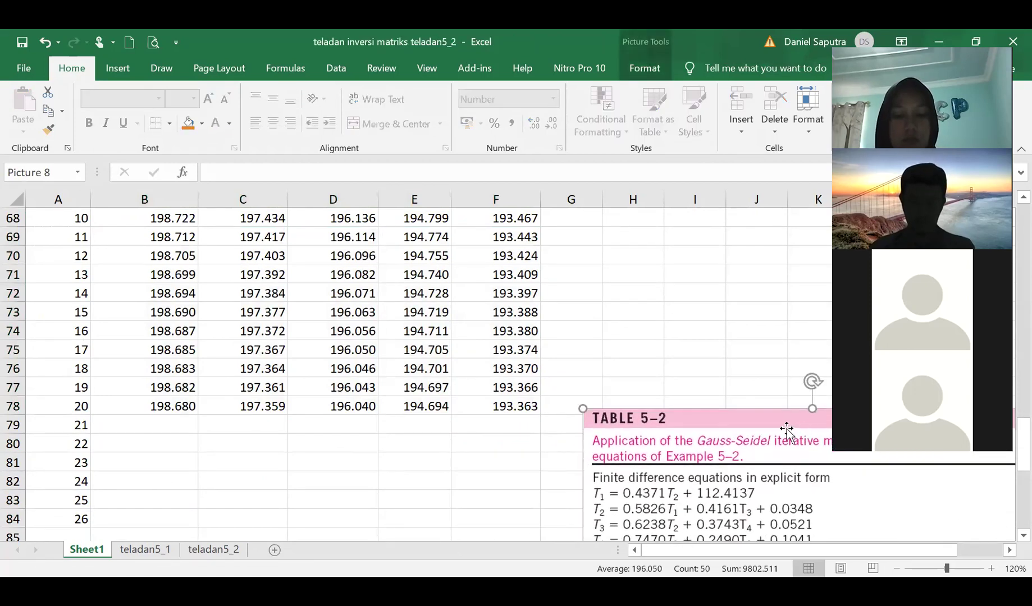
pyautogui.click(152, 399)
pyautogui.hotkey('shift', 'Right')
pyautogui.hotkey('shift', 'Right')
pyautogui.hotkey('shift', 'Right')
pyautogui.hotkey('shift', 'Right')
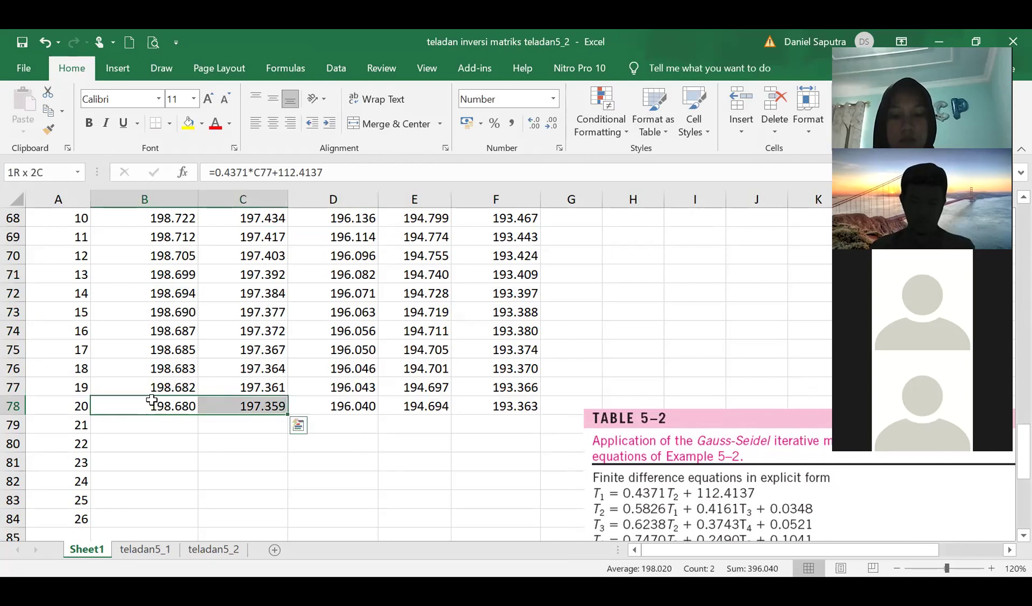
pyautogui.hotkey('ctrl', 'c')
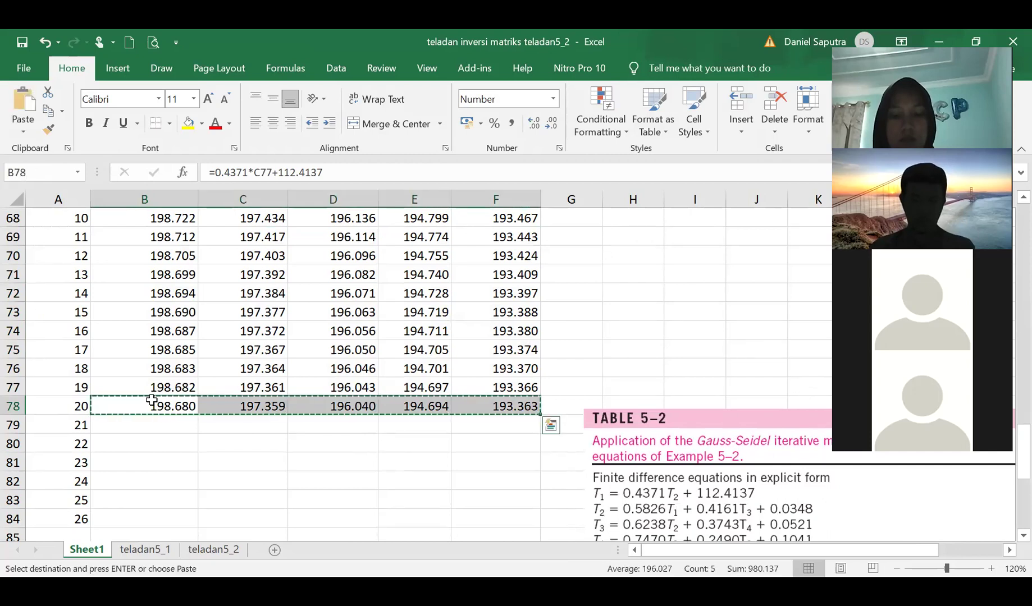
pyautogui.press('Down')
pyautogui.hotkey('shift', 'Down')
pyautogui.hotkey('shift', 'Down')
pyautogui.hotkey('shift', 'Down')
pyautogui.hotkey('shift', 'Down')
pyautogui.hotkey('shift', 'Down')
pyautogui.hotkey('shift', 'Down')
pyautogui.hotkey('shift', 'Down')
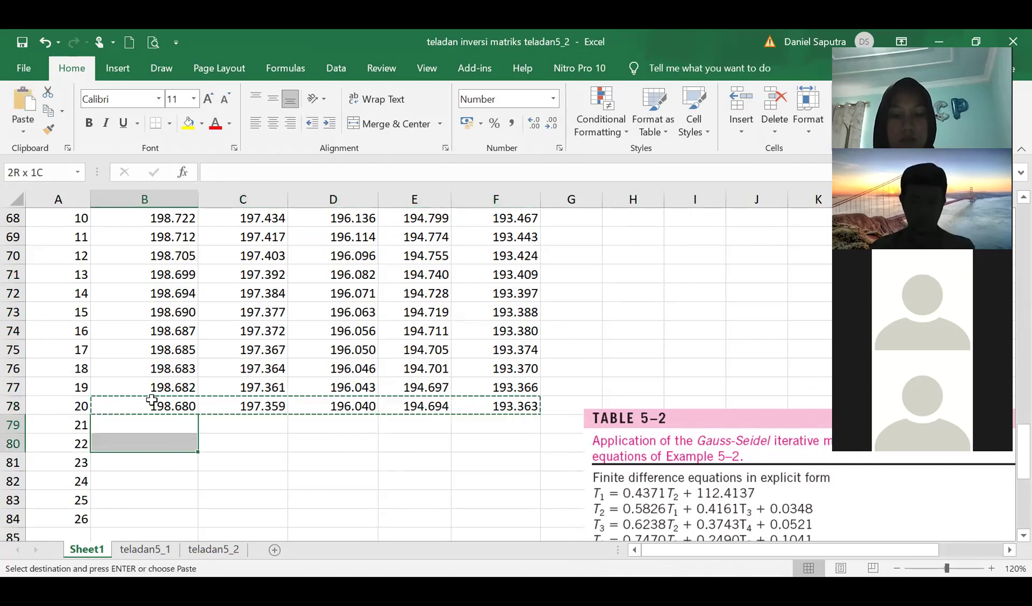
pyautogui.hotkey('shift', 'Down')
pyautogui.hotkey('shift', 'Down')
pyautogui.hotkey('shift', 'Down')
pyautogui.hotkey('shift', 'Down')
pyautogui.hotkey('shift', 'Down')
pyautogui.hotkey('shift', 'Down')
pyautogui.hotkey('shift', 'Down')
pyautogui.hotkey('shift', 'Down')
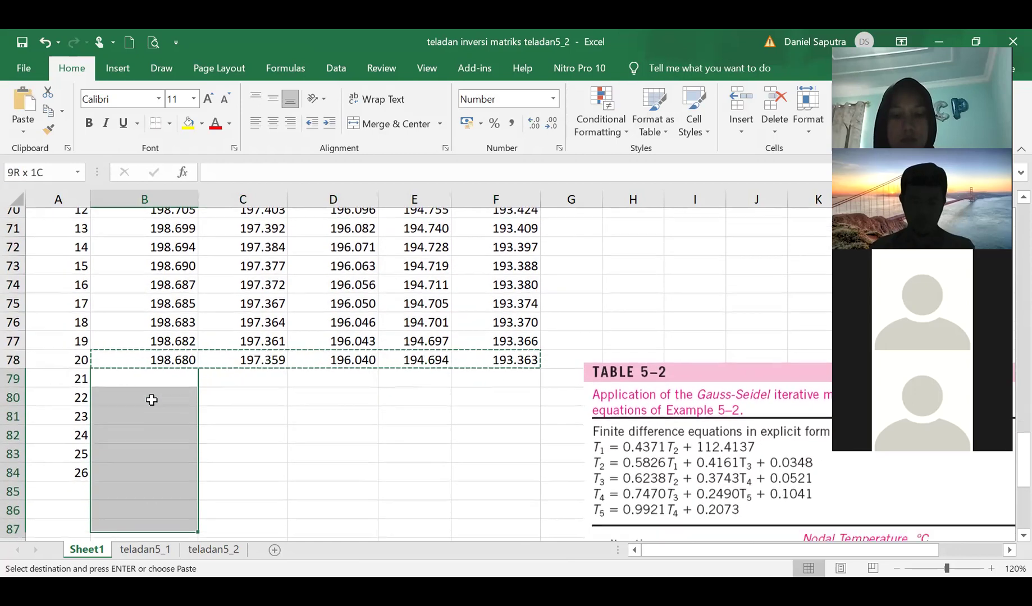
pyautogui.hotkey('shift', 'Right')
pyautogui.hotkey('shift', 'Right')
pyautogui.hotkey('shift', 'Right')
pyautogui.hotkey('shift', 'Right')
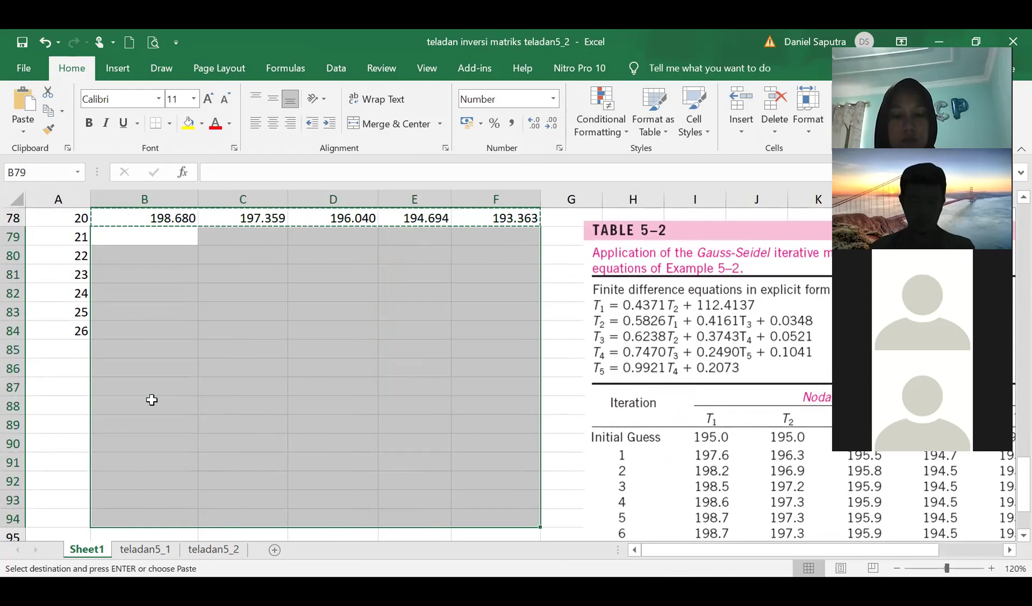
pyautogui.press('Return')
# Examine the T1 to T5 values in the last iteration rows to find where the temperatures stop changing.
pyautogui.scroll(3, 152, 400)
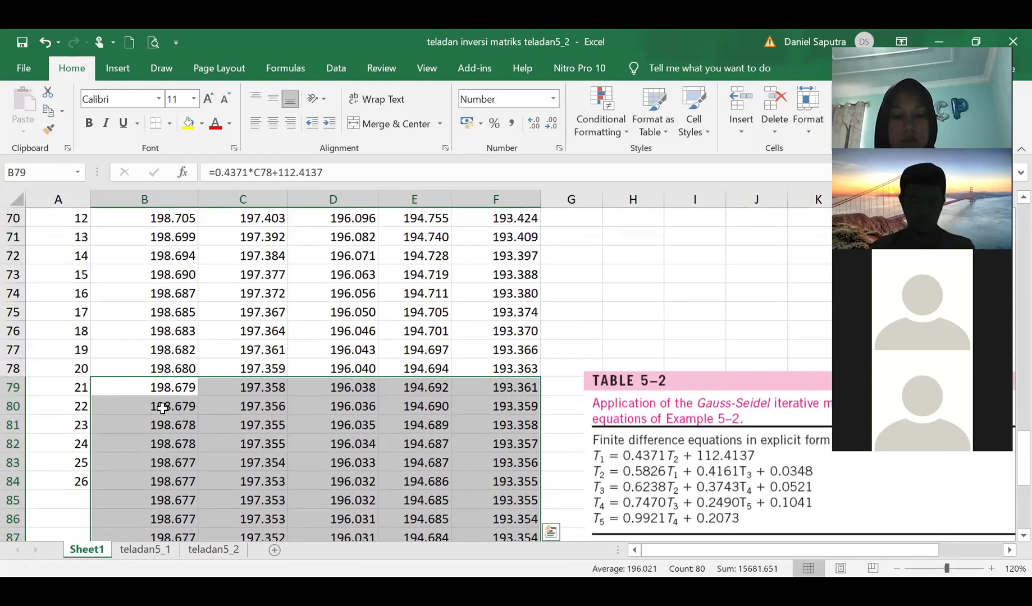
pyautogui.scroll(-5, 154, 405)
pyautogui.scroll(-1, 163, 423)
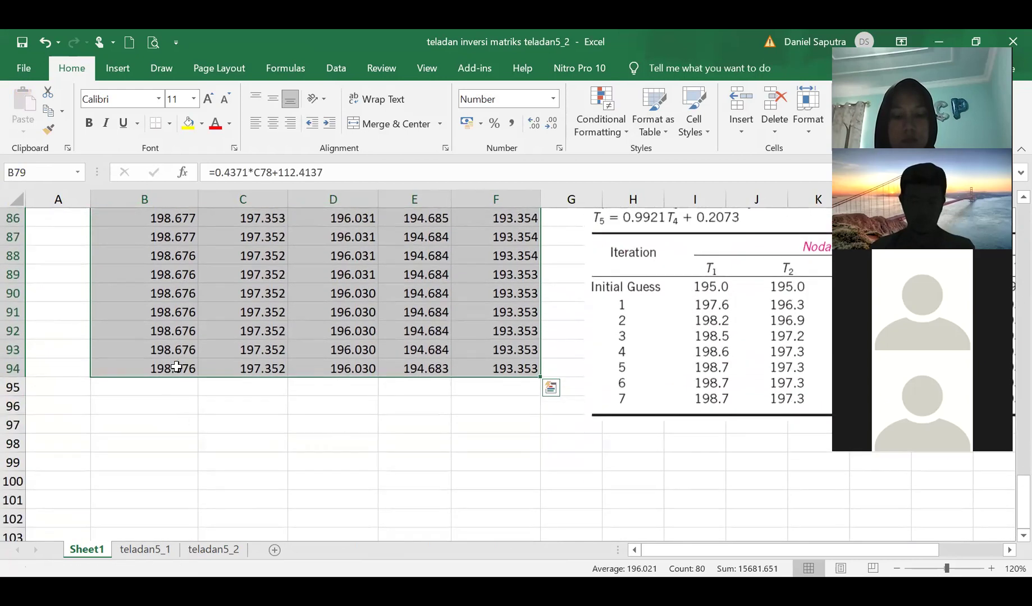
pyautogui.click(180, 311)
pyautogui.press('Down')
pyautogui.press('Down')
pyautogui.press('Down')
pyautogui.press('Right')
pyautogui.press('Right')
pyautogui.press('Up')
pyautogui.press('Up')
pyautogui.press('Up')
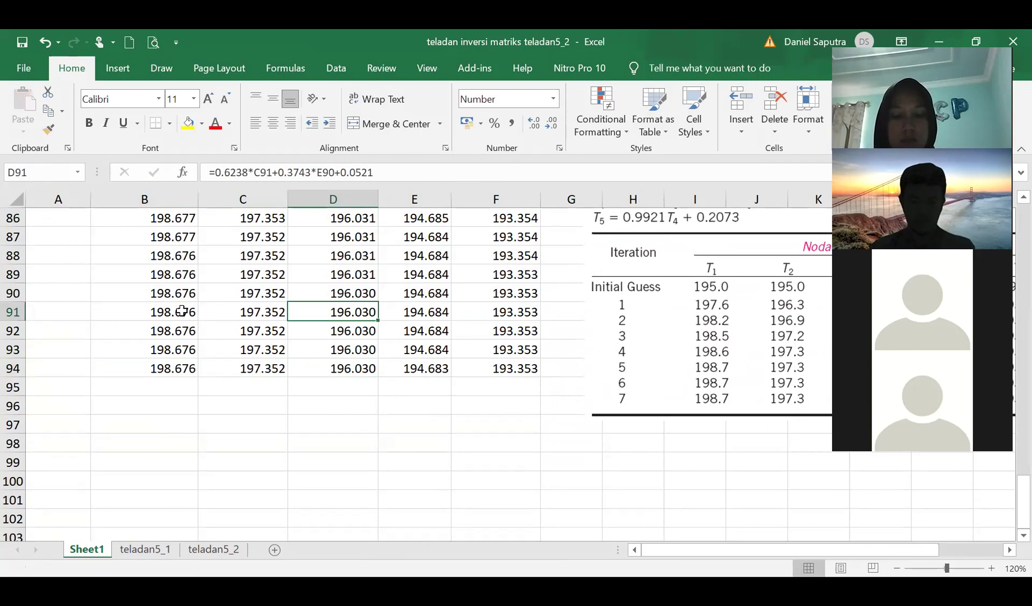
pyautogui.press('Right')
pyautogui.press('Right')
pyautogui.press('Up')
pyautogui.press('Up')
pyautogui.press('Left')
pyautogui.press('Left')
pyautogui.press('Left')
pyautogui.press('Left')
pyautogui.press('Up')
pyautogui.press('Down')
pyautogui.press('Down')
pyautogui.press('Down')
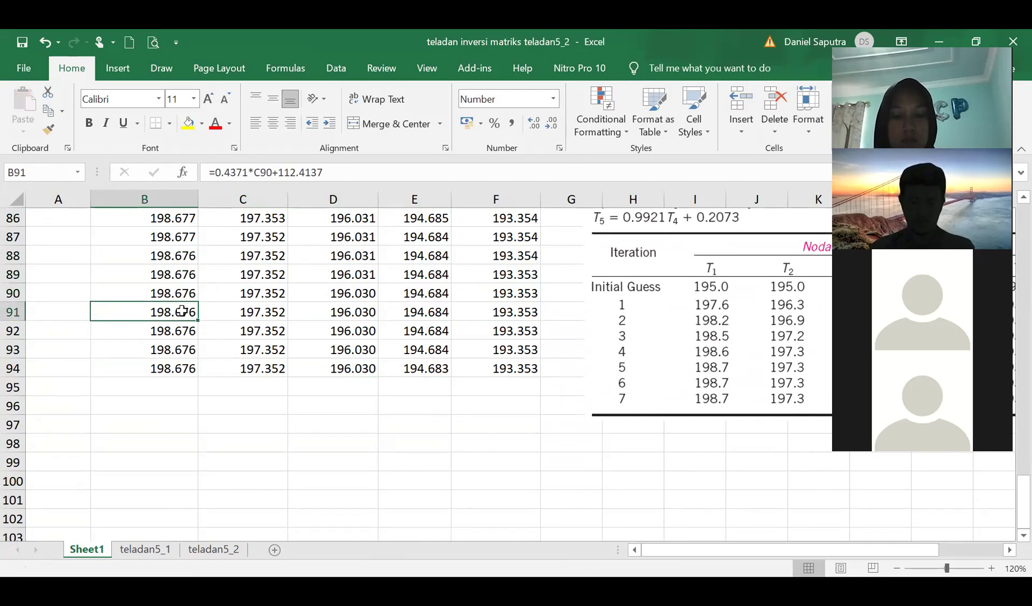
# Clear the surplus iteration rows in B91:G94.
pyautogui.hotkey('shift', 'Right')
pyautogui.hotkey('shift', 'Right')
pyautogui.hotkey('shift', 'Right')
pyautogui.hotkey('shift', 'Right')
pyautogui.hotkey('shift', 'Right')
pyautogui.hotkey('shift', 'Down')
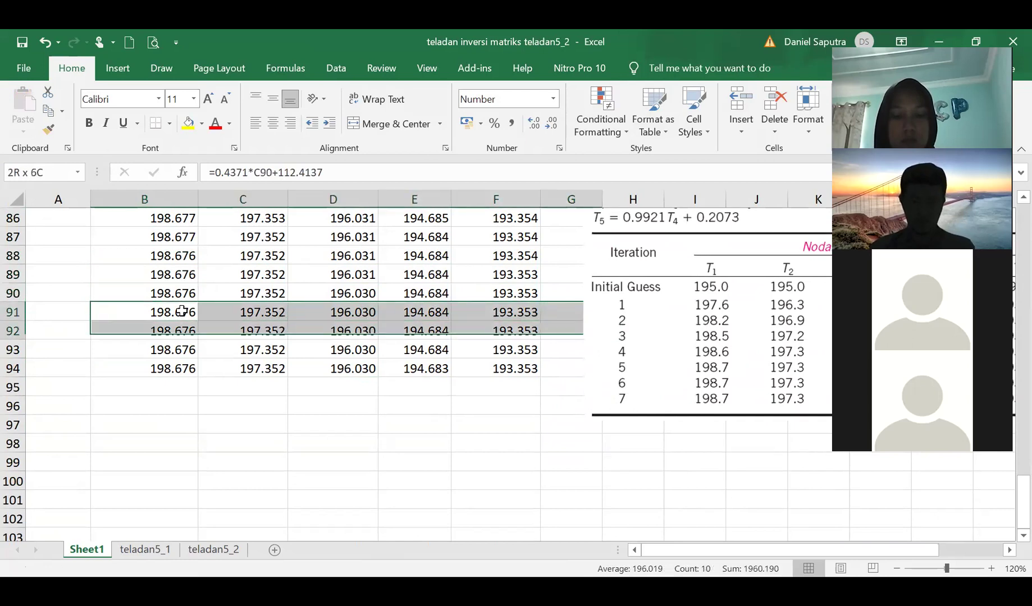
pyautogui.hotkey('shift', 'Down')
pyautogui.hotkey('shift', 'Down')
pyautogui.press('Delete')
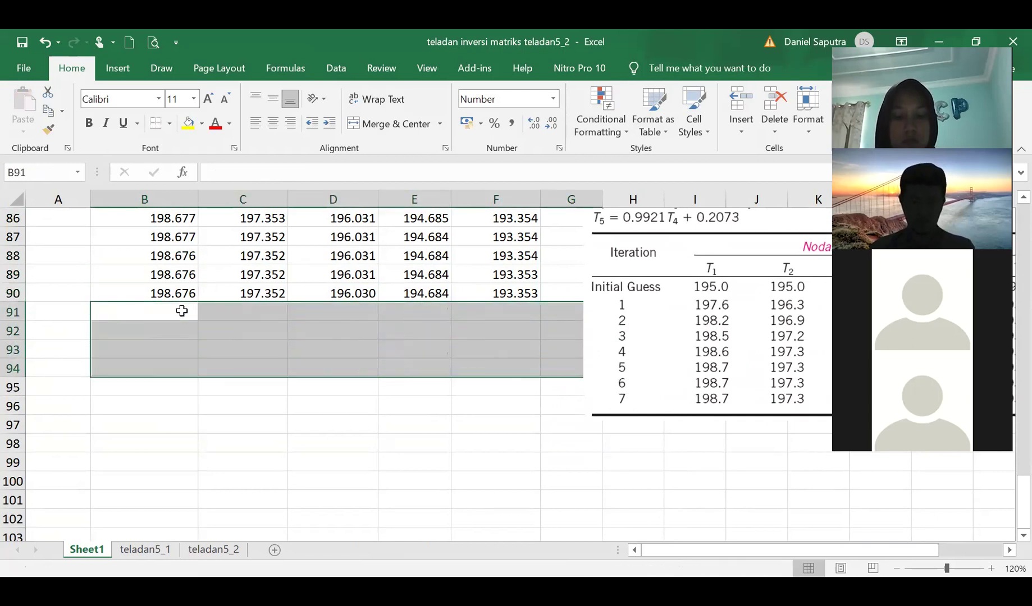
# Extend the iteration numbers to 32 by copying the counter formula in A84 into A85:A90.
pyautogui.click(62, 293)
pyautogui.scroll(3, 68, 297)
pyautogui.click(80, 330)
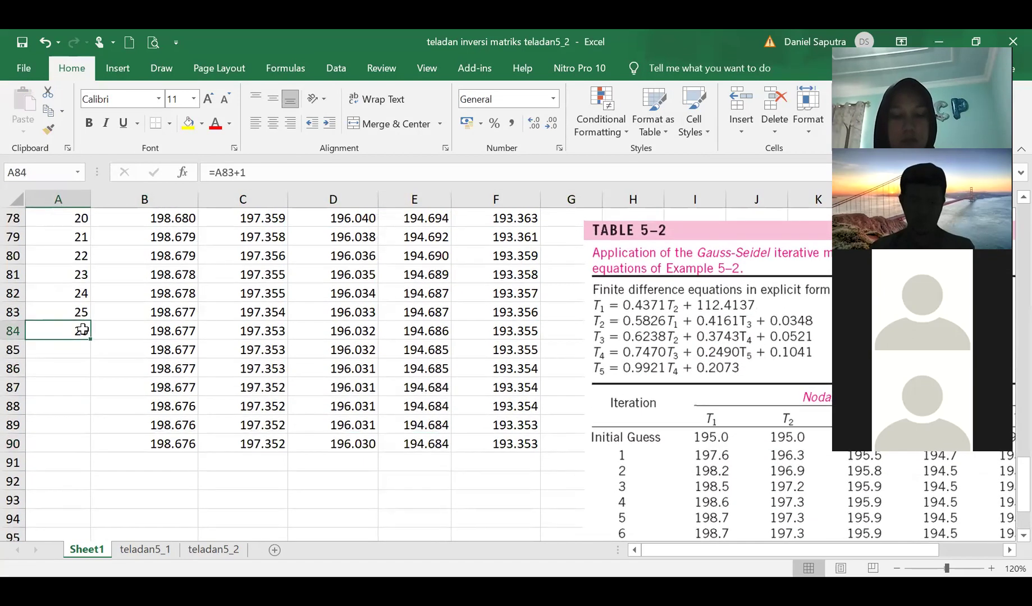
pyautogui.hotkey('ctrl', 'c')
pyautogui.press('Down')
pyautogui.hotkey('shift', 'Down')
pyautogui.hotkey('shift', 'Down')
pyautogui.hotkey('shift', 'Down')
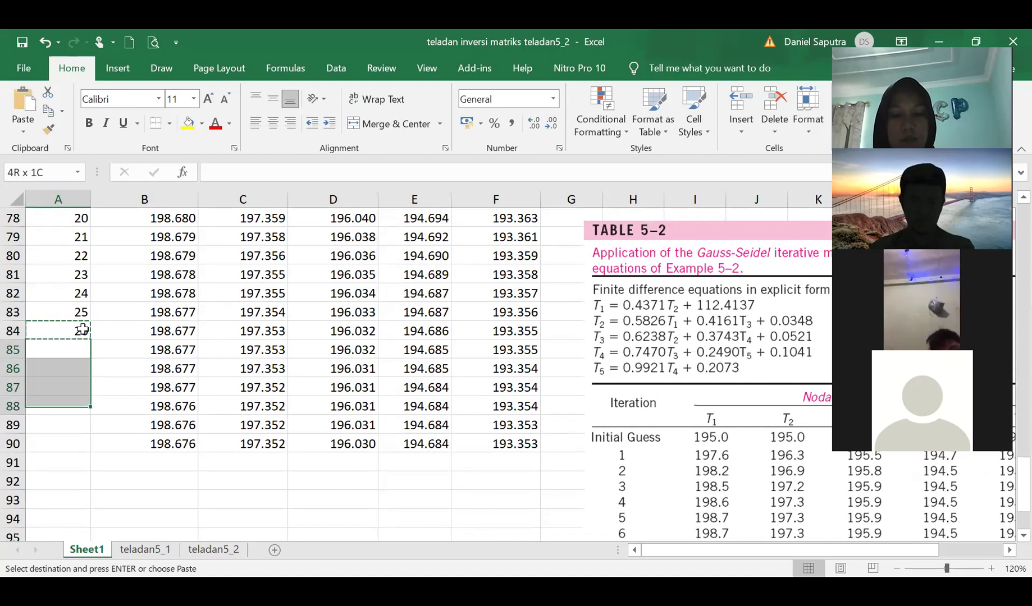
pyautogui.hotkey('shift', 'Down')
pyautogui.hotkey('shift', 'Down')
pyautogui.press('Return')
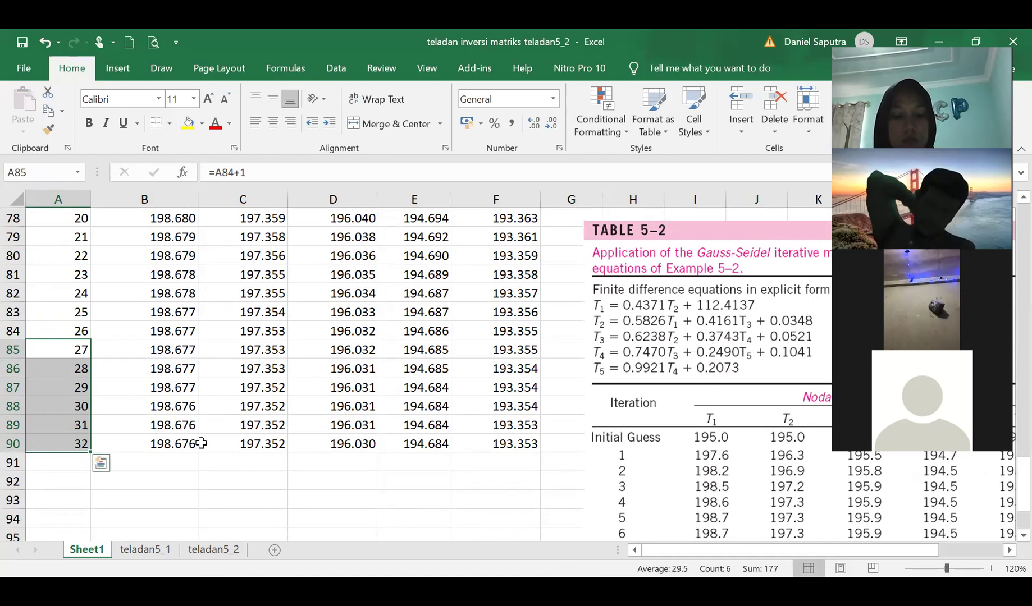
# Compare the final Gauss-Seidel temperatures in row 90 with the matrix inversion results in B30:B34.
pyautogui.scroll(16, 203, 435)
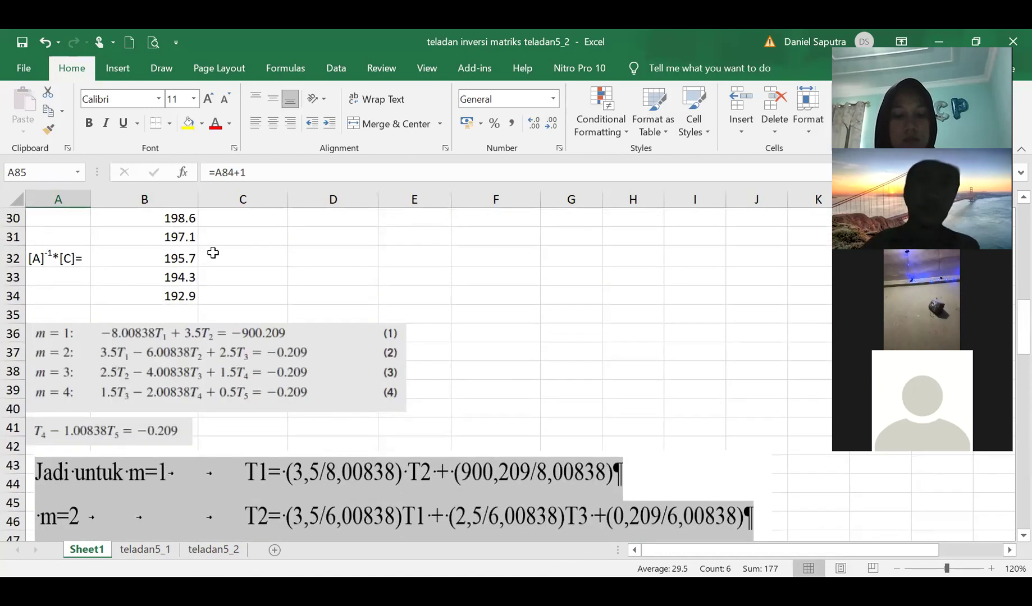
pyautogui.scroll(3, 213, 253)
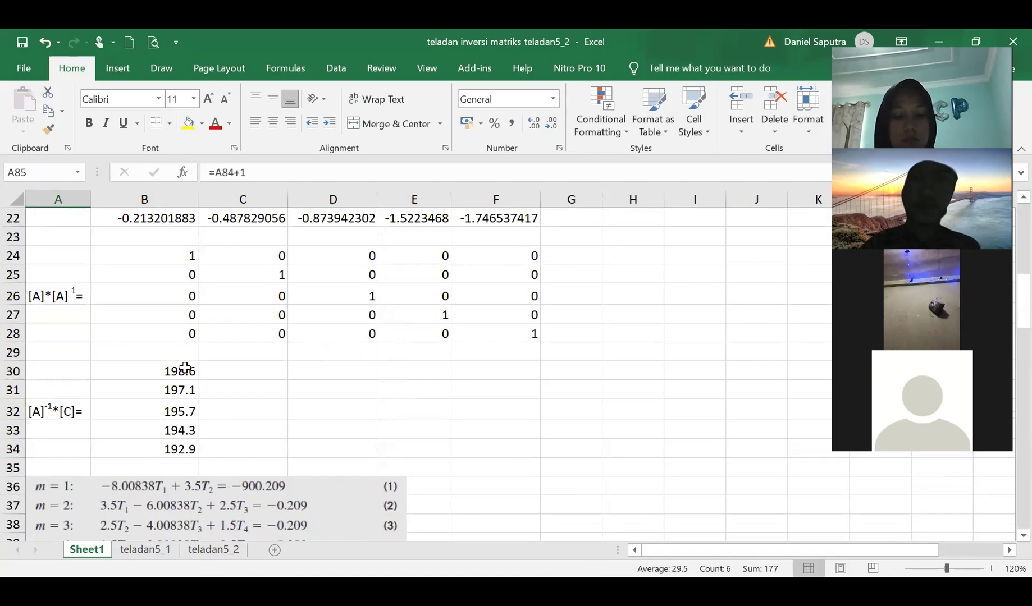
pyautogui.scroll(-19, 188, 371)
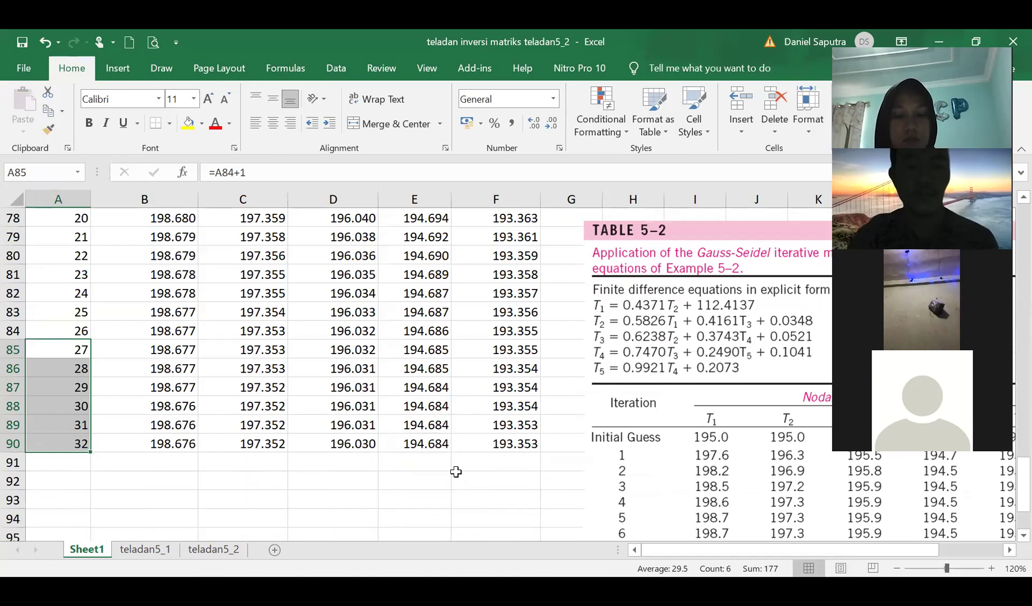
# Move the Table 5-2 picture over the iteration rows to compare its initial guesses with row 58, and move it back clear of them.
pyautogui.moveTo(660, 441); pyautogui.dragTo(152, 294)
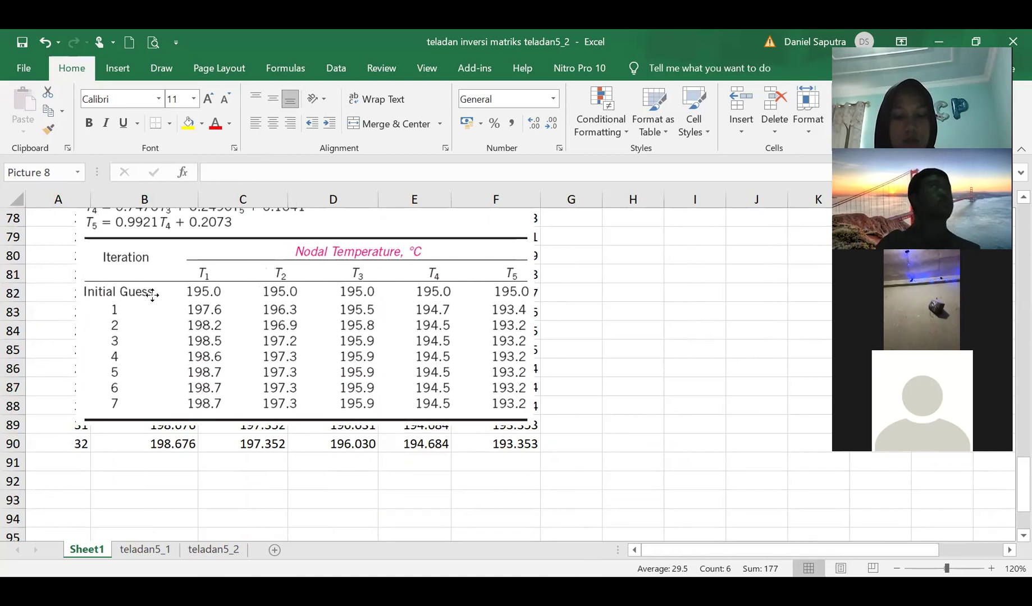
pyautogui.click(152, 294)
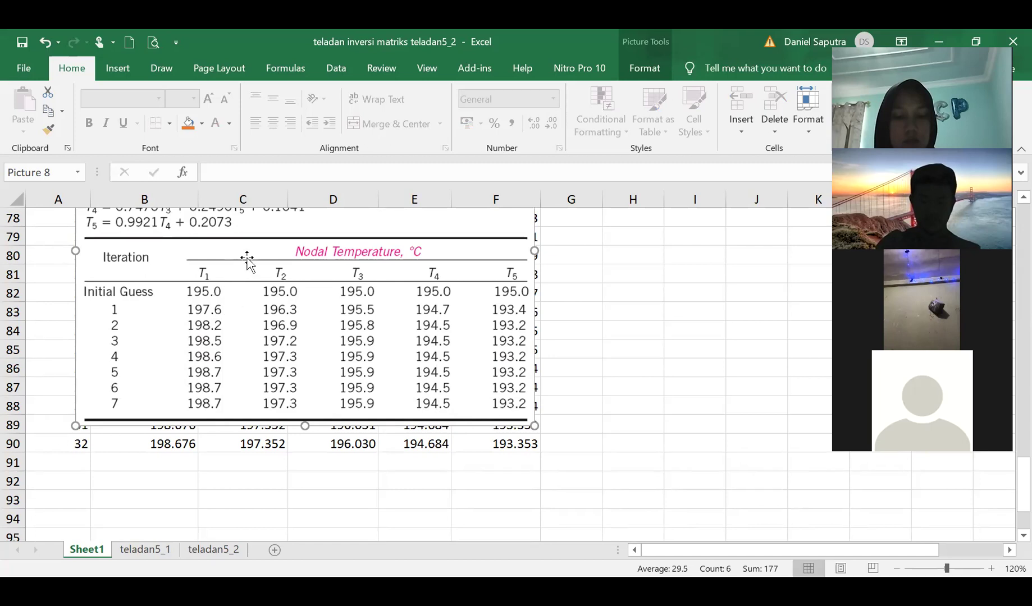
pyautogui.moveTo(252, 255); pyautogui.dragTo(733, 481)
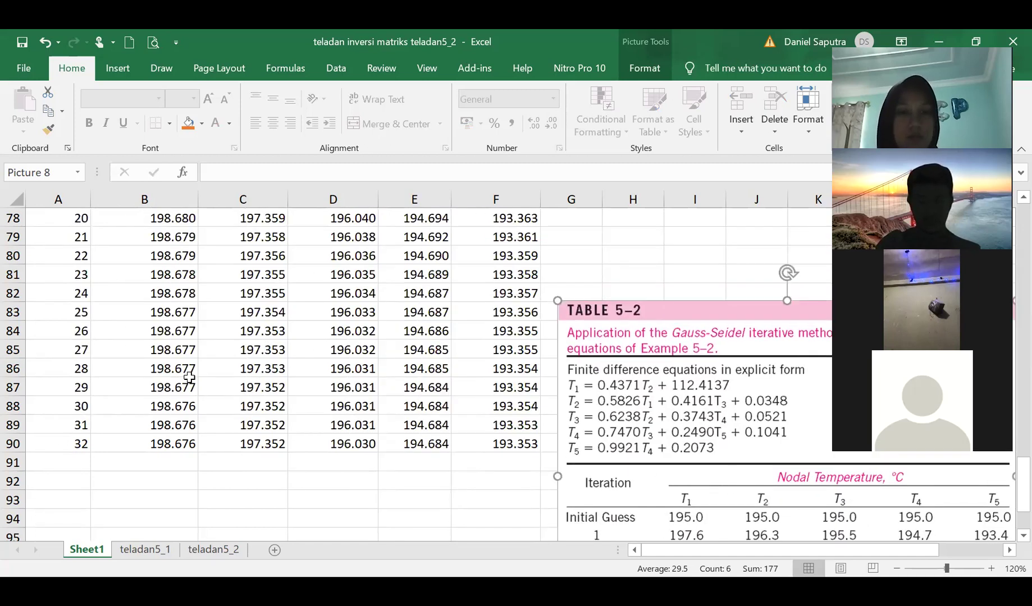
pyautogui.scroll(10, 189, 377)
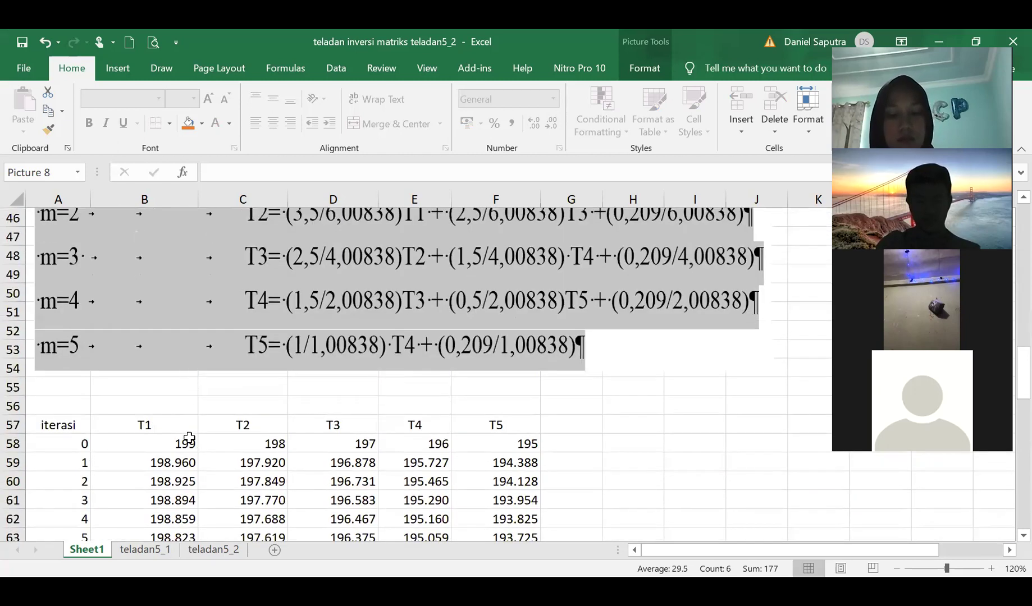
pyautogui.click(190, 441)
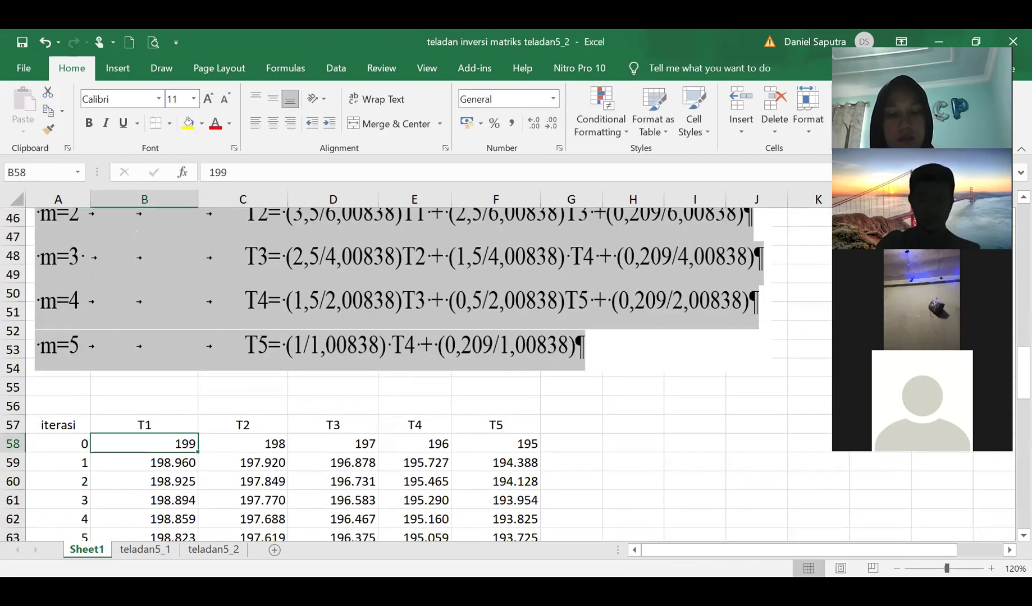
pyautogui.scroll(-11, 709, 488)
pyautogui.moveTo(711, 442); pyautogui.dragTo(710, 439)
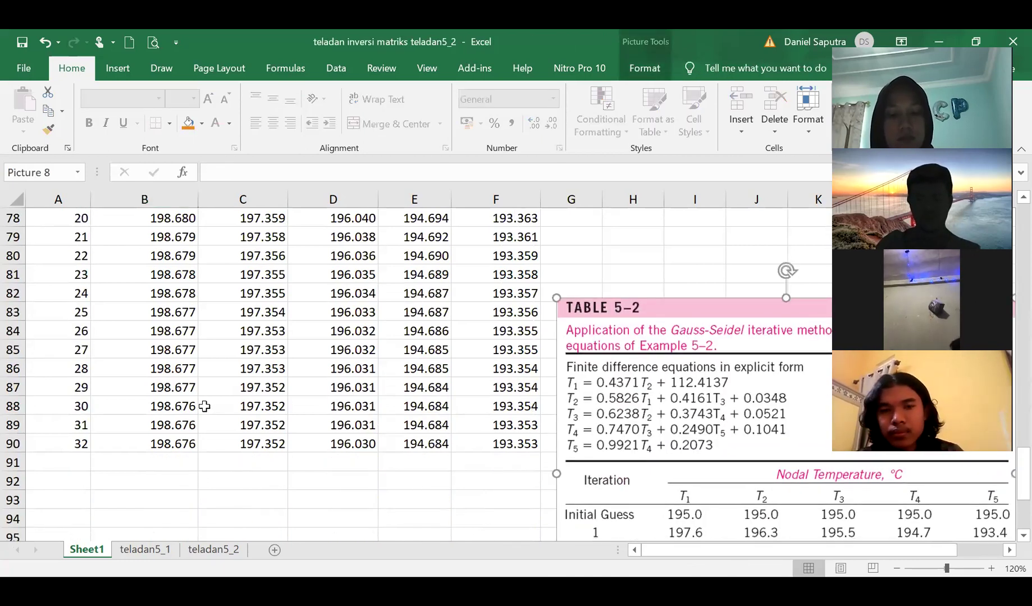
# Set the iteration 0 guesses for T1 to T5 in B58:F58 to 194.
pyautogui.scroll(8, 203, 406)
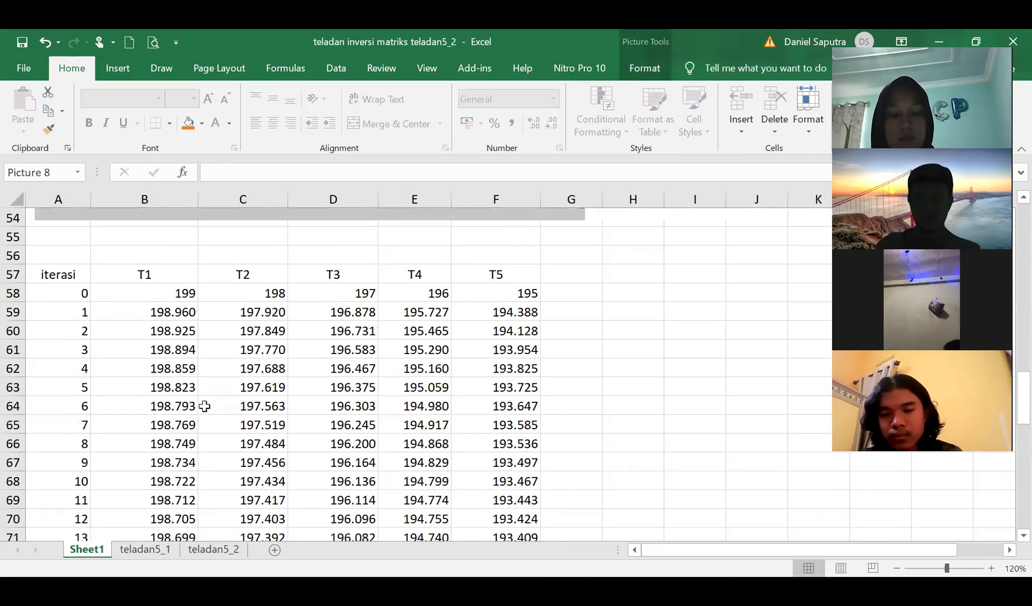
pyautogui.click(172, 293)
pyautogui.write('194')
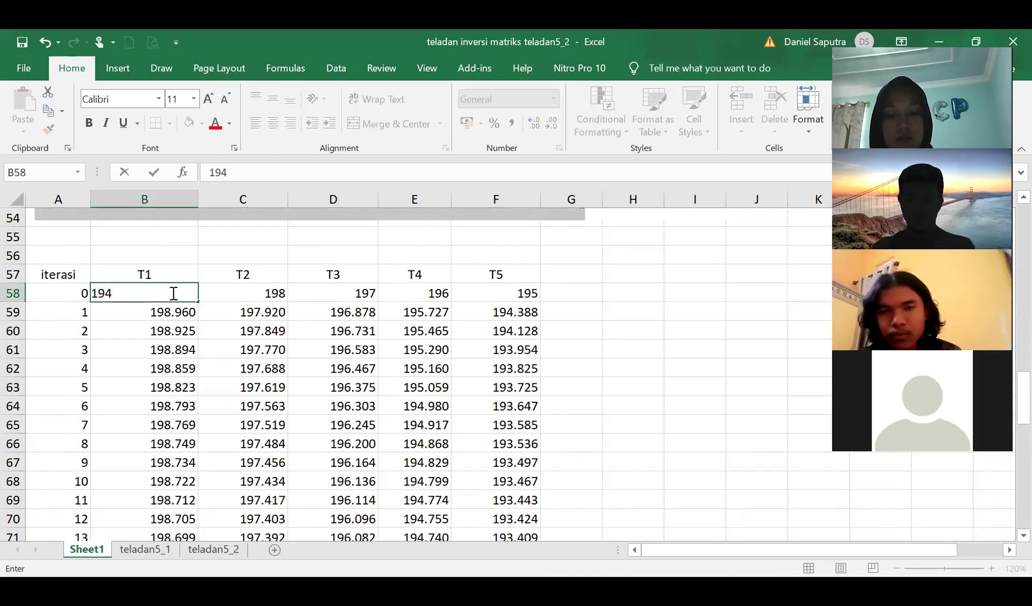
pyautogui.press('Return')
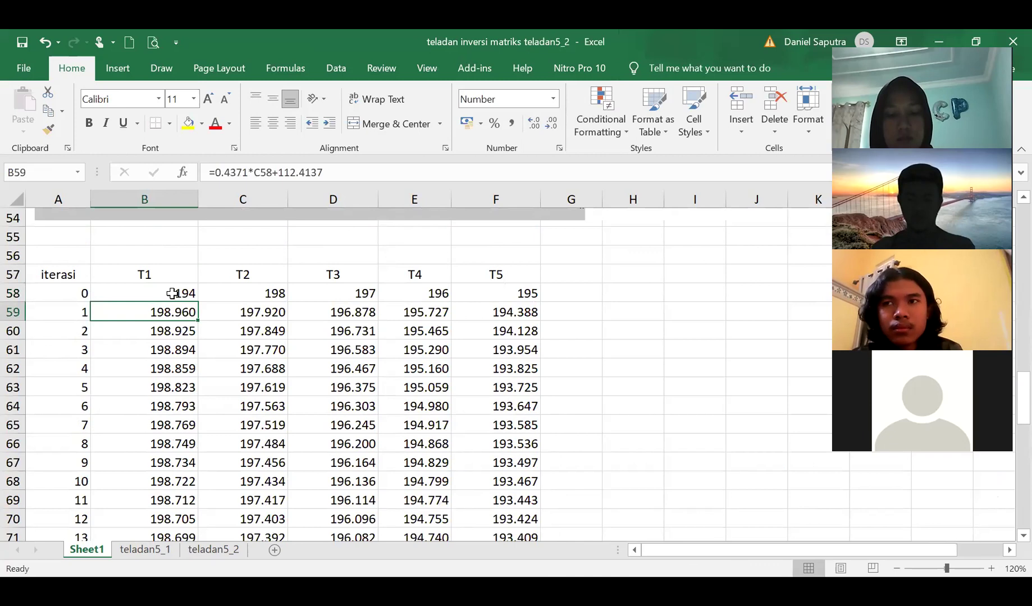
pyautogui.click(172, 294)
pyautogui.hotkey('ctrl', 'c')
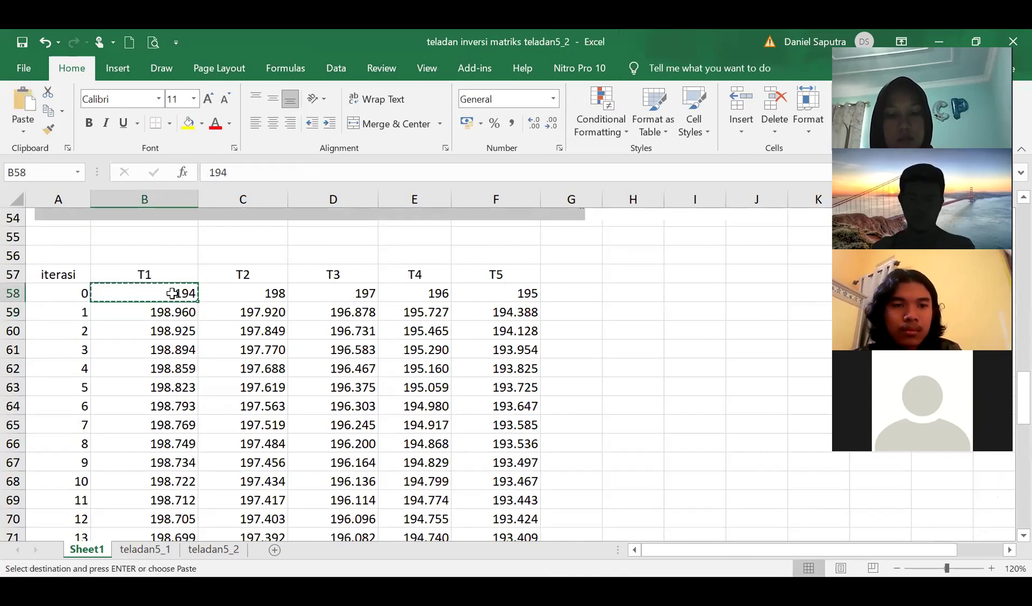
pyautogui.press('Right')
pyautogui.hotkey('shift', 'Right')
pyautogui.hotkey('shift', 'Right')
pyautogui.hotkey('shift', 'Right')
pyautogui.hotkey('ctrl', 'v')
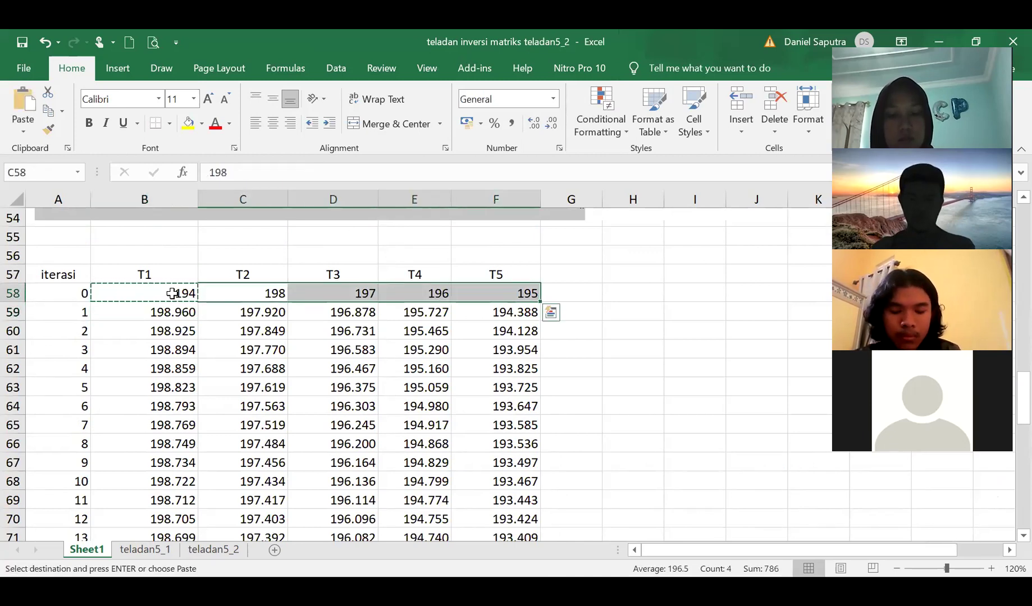
pyautogui.press('Escape')
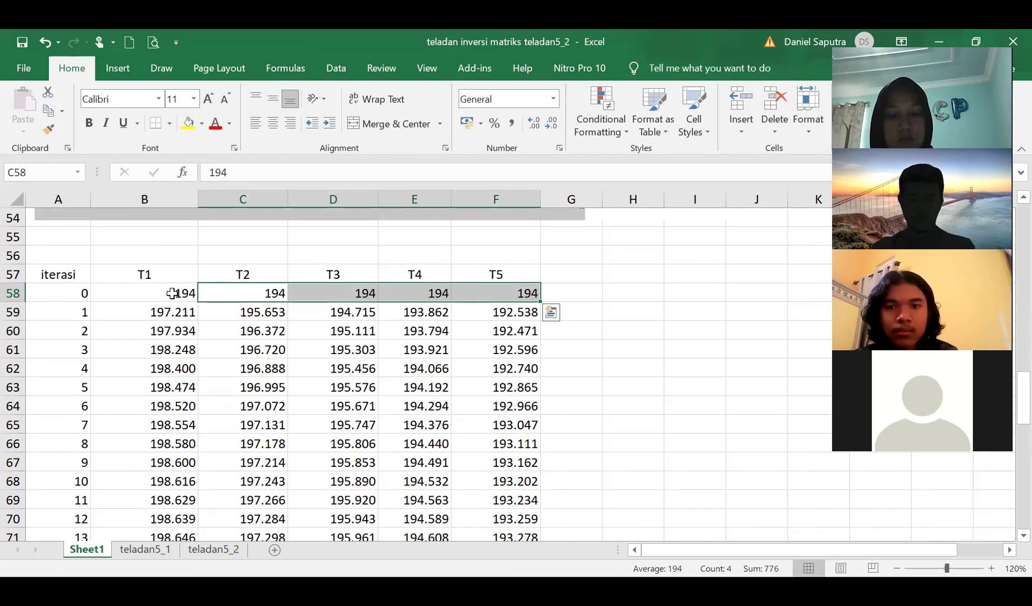
# Examine the recalculated T1 to T5 values down to iteration 32 for convergence.
pyautogui.scroll(-3, 214, 372)
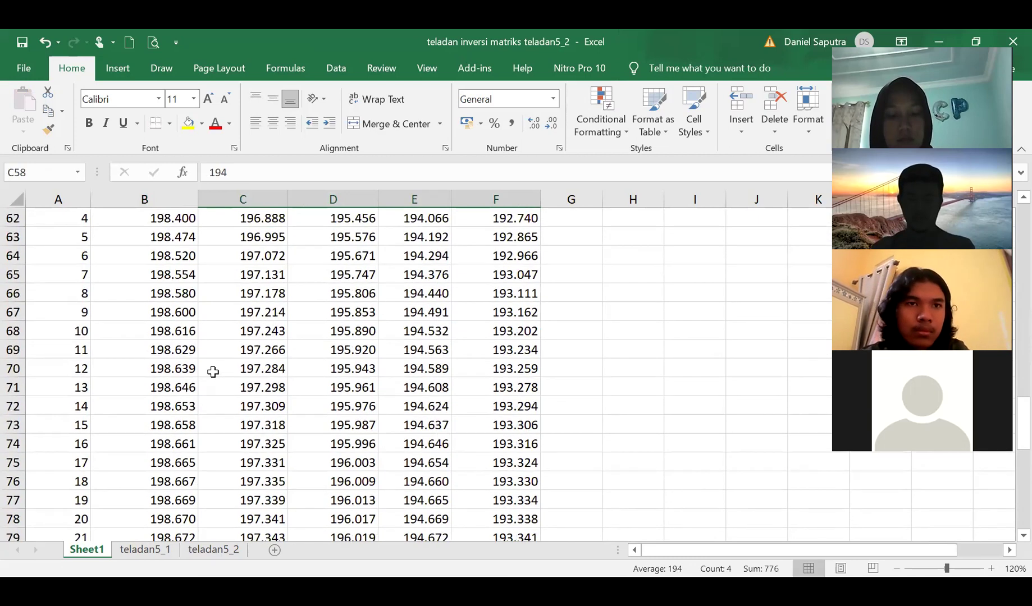
pyautogui.scroll(-3, 213, 373)
pyautogui.scroll(-3, 213, 372)
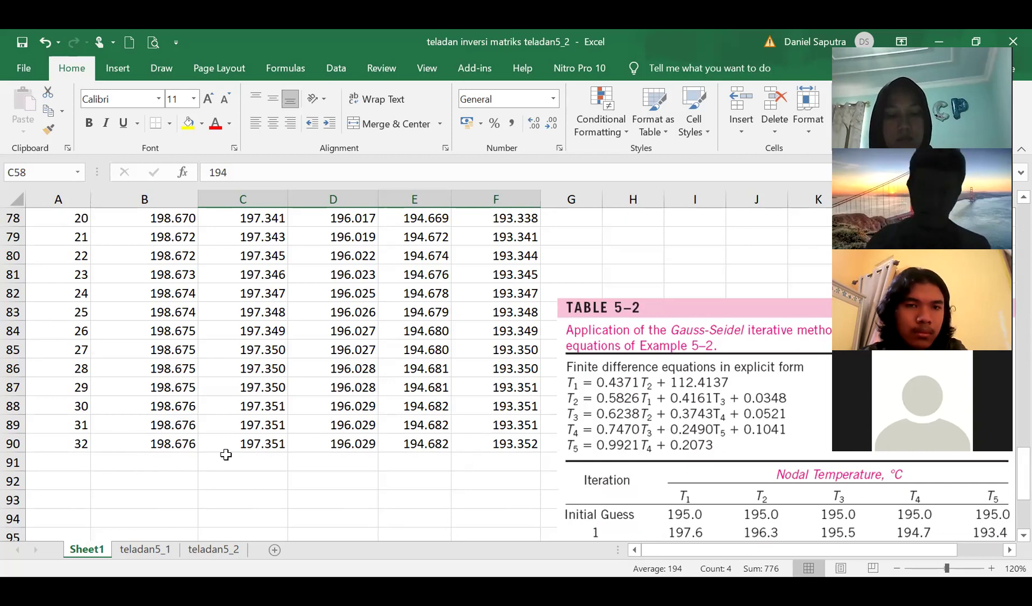
pyautogui.scroll(11, 207, 392)
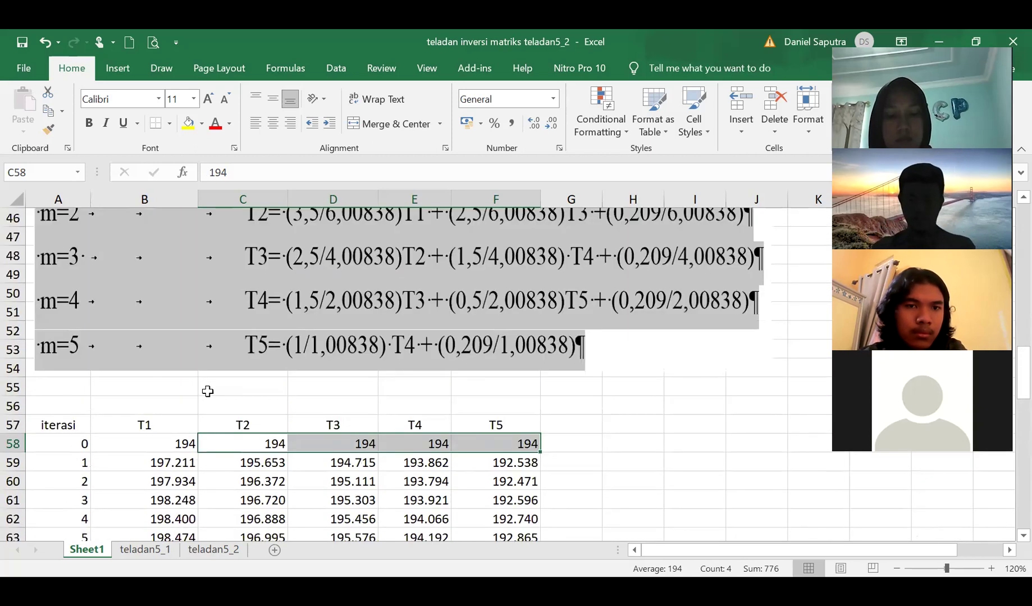
# Set the iteration 0 guesses for T1 to T5 in B58:F58 to 195.
pyautogui.click(181, 444)
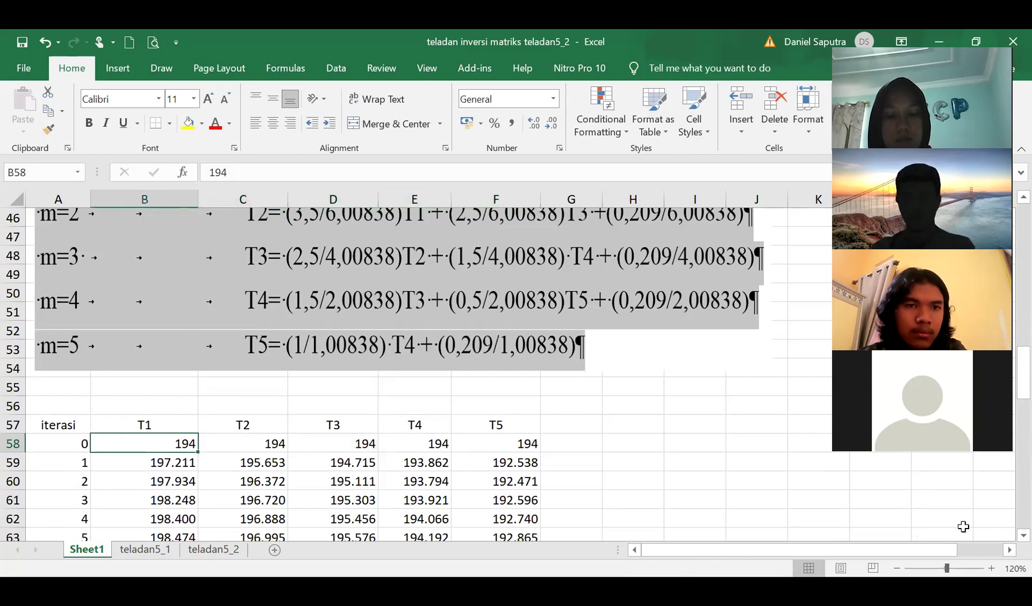
pyautogui.scroll(-16, 765, 487)
pyautogui.scroll(3, 763, 494)
pyautogui.scroll(5, 762, 494)
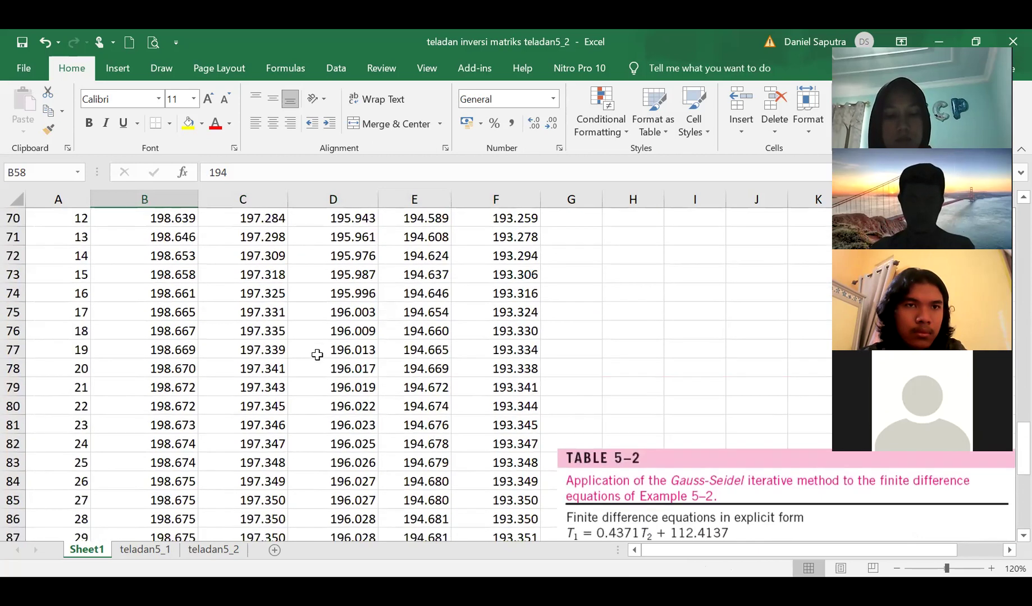
pyautogui.scroll(8, 318, 354)
pyautogui.write('1')
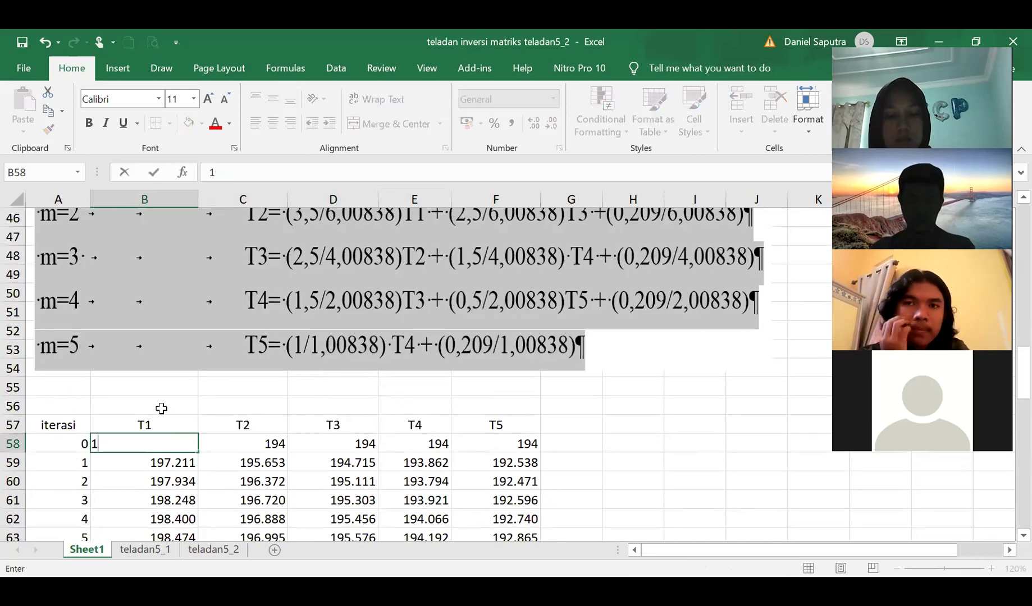
pyautogui.press('Return')
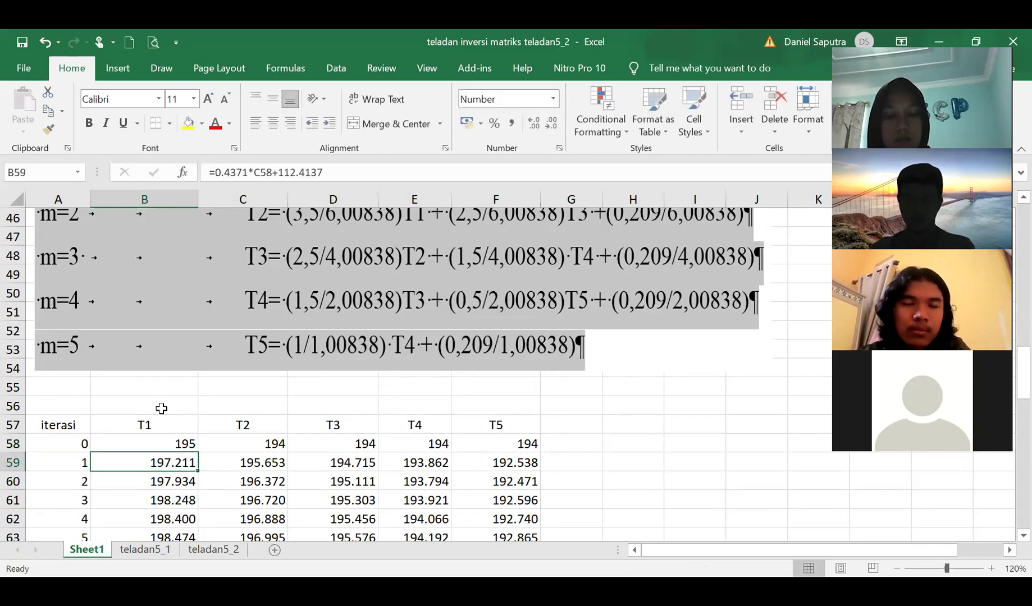
pyautogui.press('Up')
pyautogui.hotkey('ctrl', 'c')
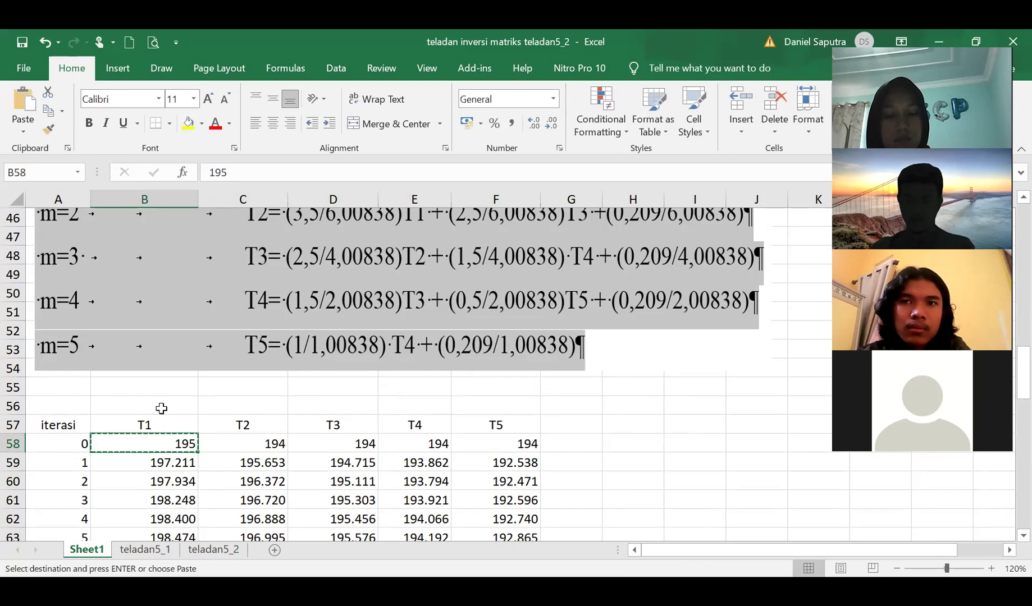
pyautogui.press('Right')
pyautogui.hotkey('shift', 'Right')
pyautogui.hotkey('shift', 'Right')
pyautogui.hotkey('shift', 'Right')
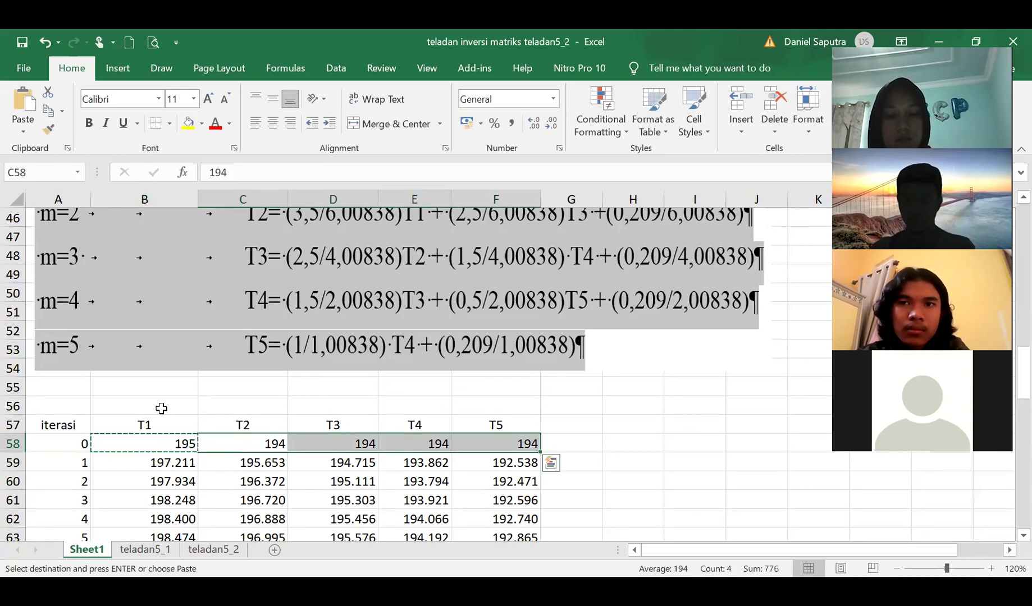
pyautogui.press('Return')
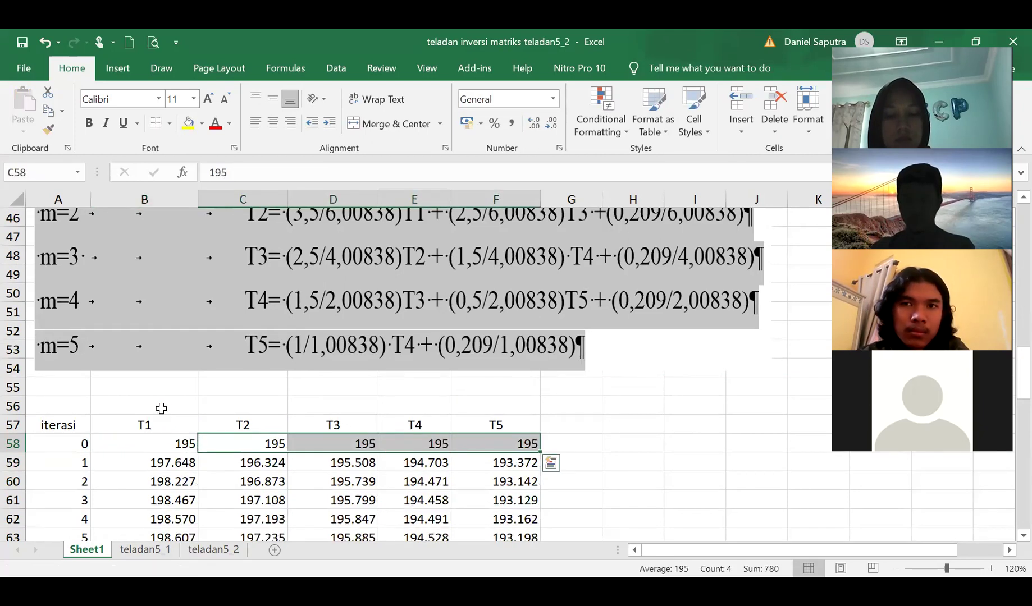
# Move the Table 5-2 picture up beside the iteration rows so that its bottom edge ends near row 86.
pyautogui.scroll(-5, 261, 483)
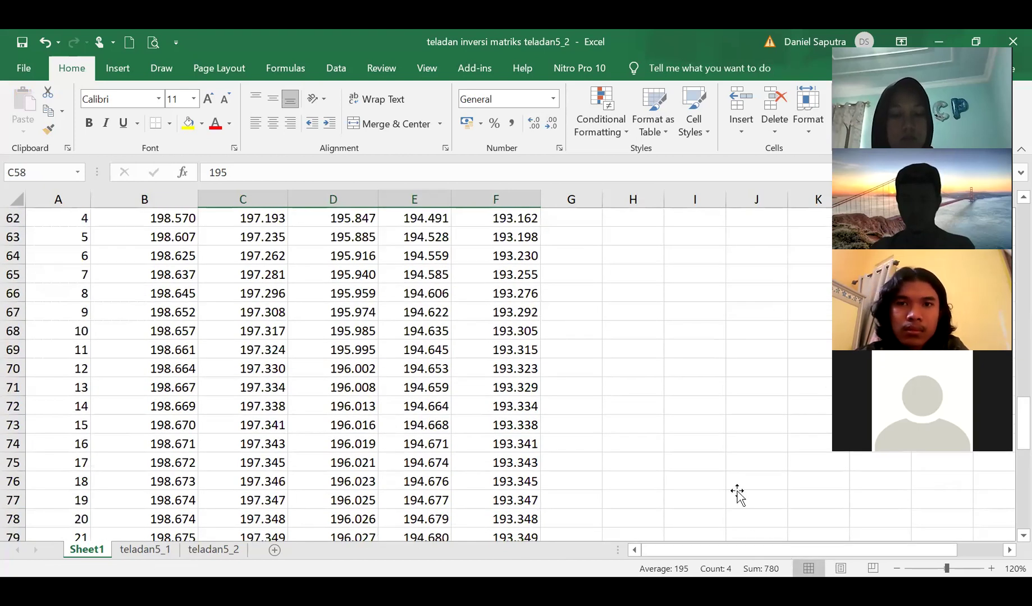
pyautogui.scroll(-5, 737, 492)
pyautogui.click(730, 456)
pyautogui.moveTo(730, 456); pyautogui.dragTo(744, 218)
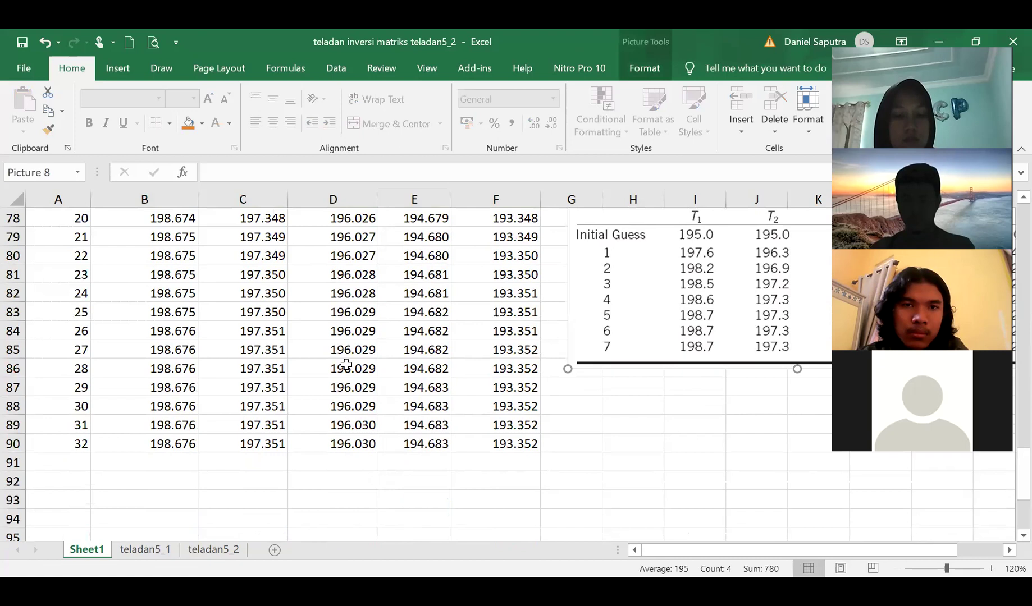
# Compare the T1 to T5 values of the first iterations, especially iteration 7, with Table 5-2.
pyautogui.scroll(3, 212, 371)
pyautogui.scroll(3, 212, 373)
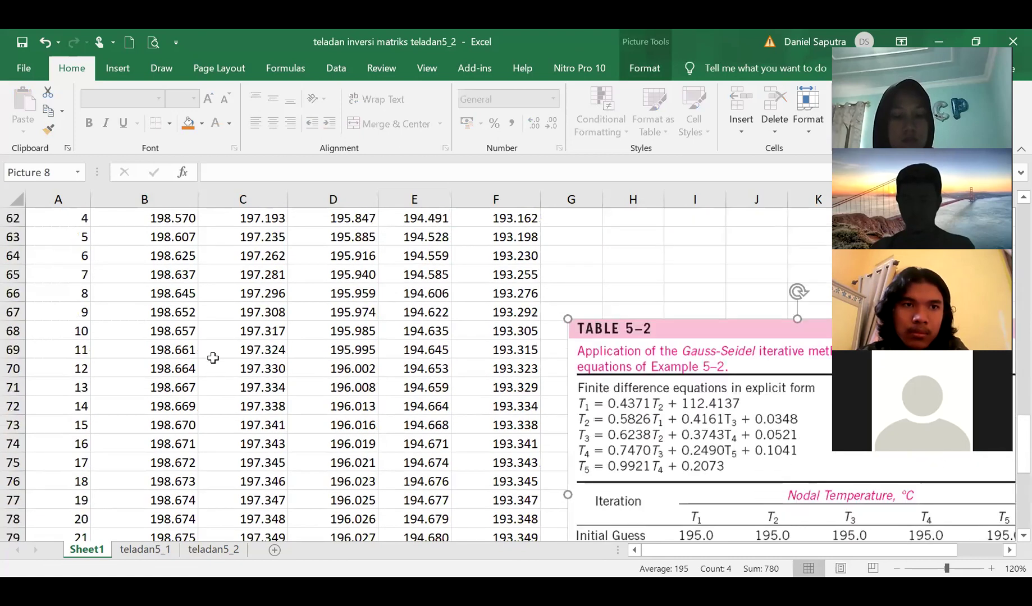
pyautogui.scroll(3, 214, 306)
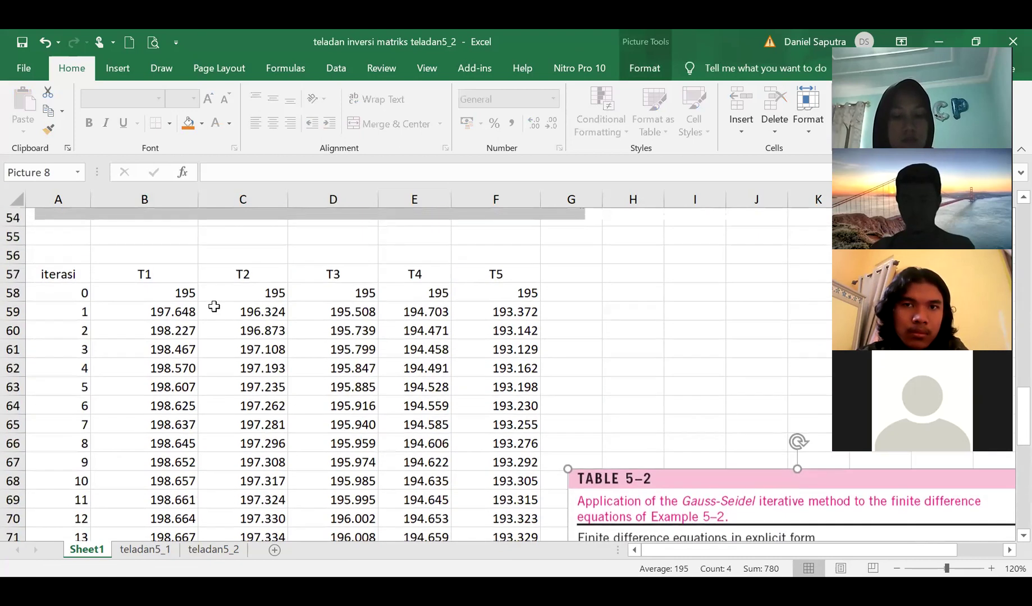
pyautogui.click(163, 428)
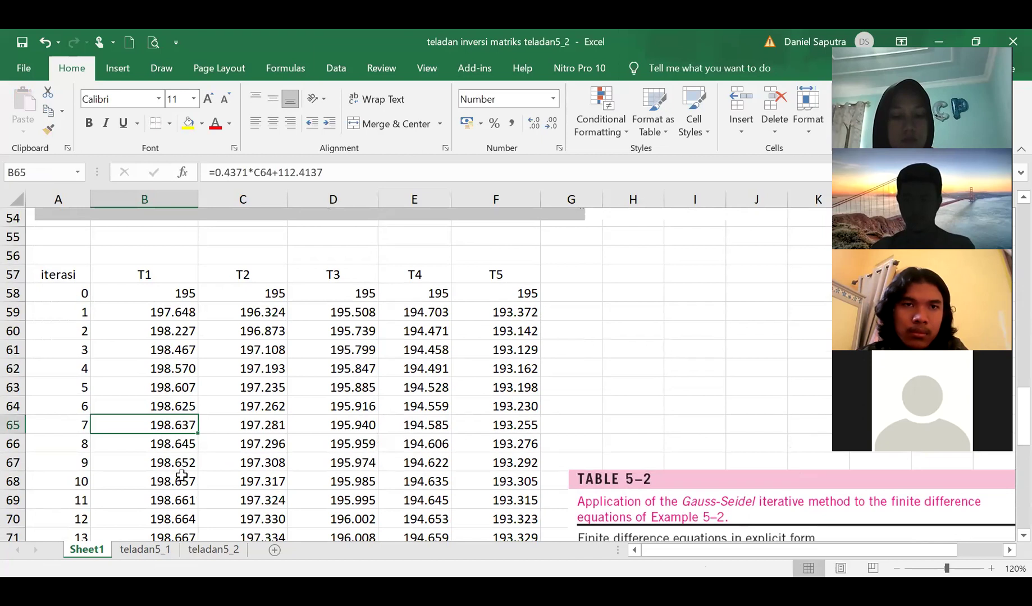
pyautogui.scroll(-3, 181, 476)
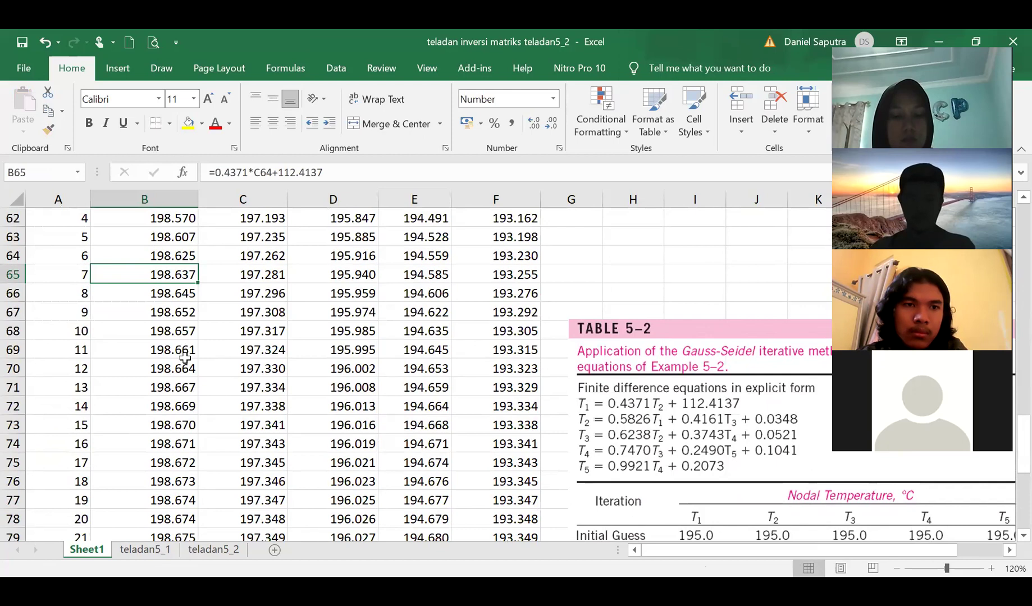
pyautogui.scroll(5, 194, 348)
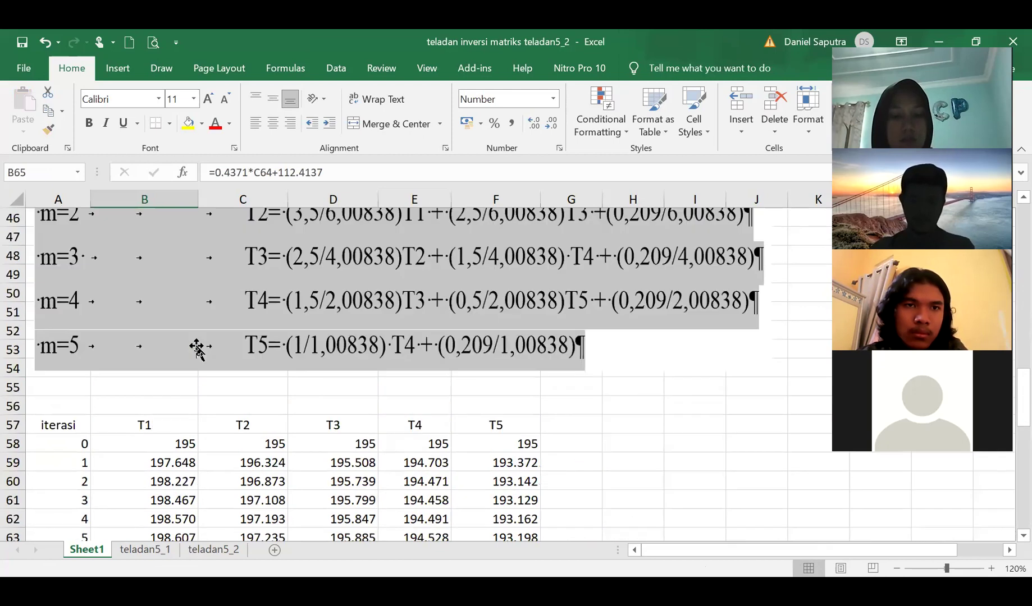
# Display the T1 to T5 iteration results in B59:F90 with two decimal places and review them.
pyautogui.click(164, 464)
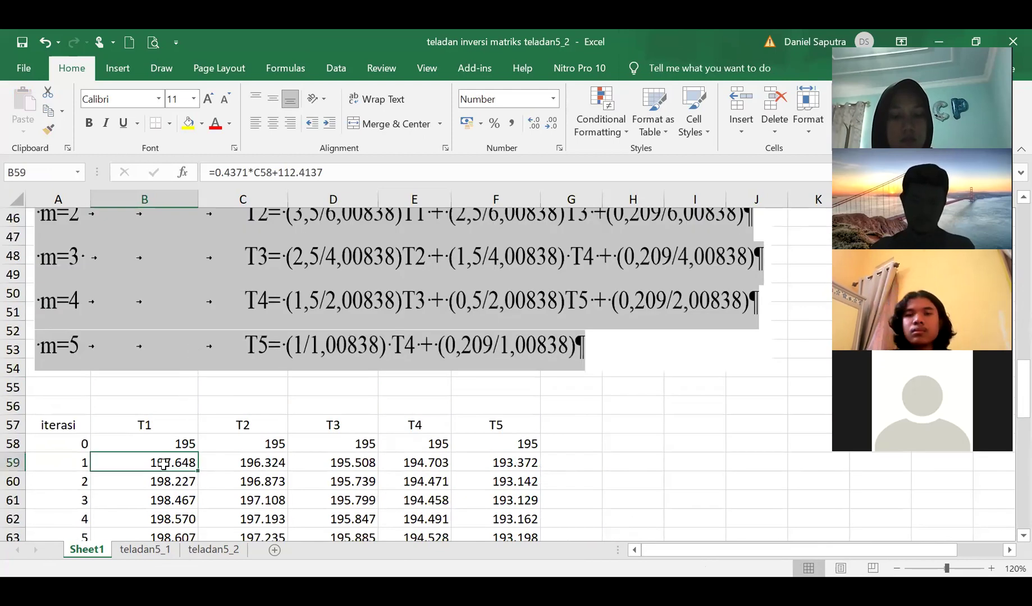
pyautogui.scroll(-5, 464, 466)
pyautogui.scroll(-6, 464, 466)
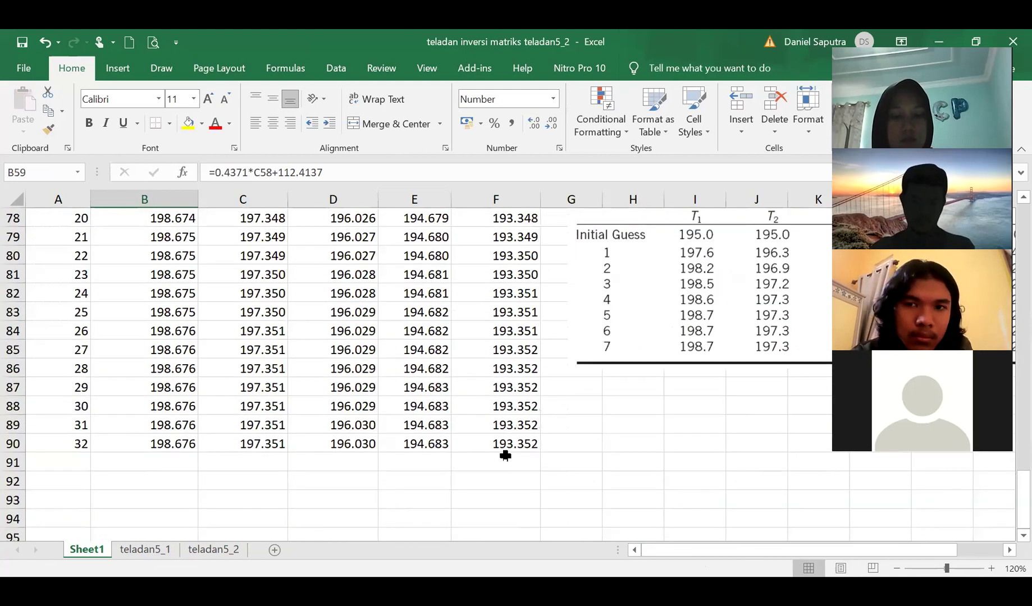
pyautogui.hotkey('ctrl', 'shift', 'End')
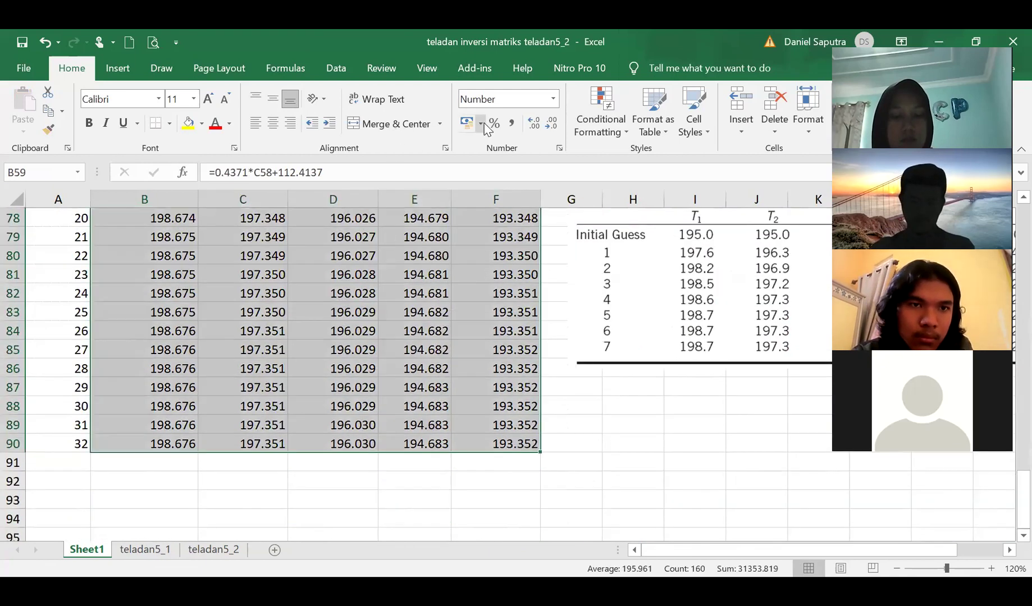
pyautogui.click(550, 128)
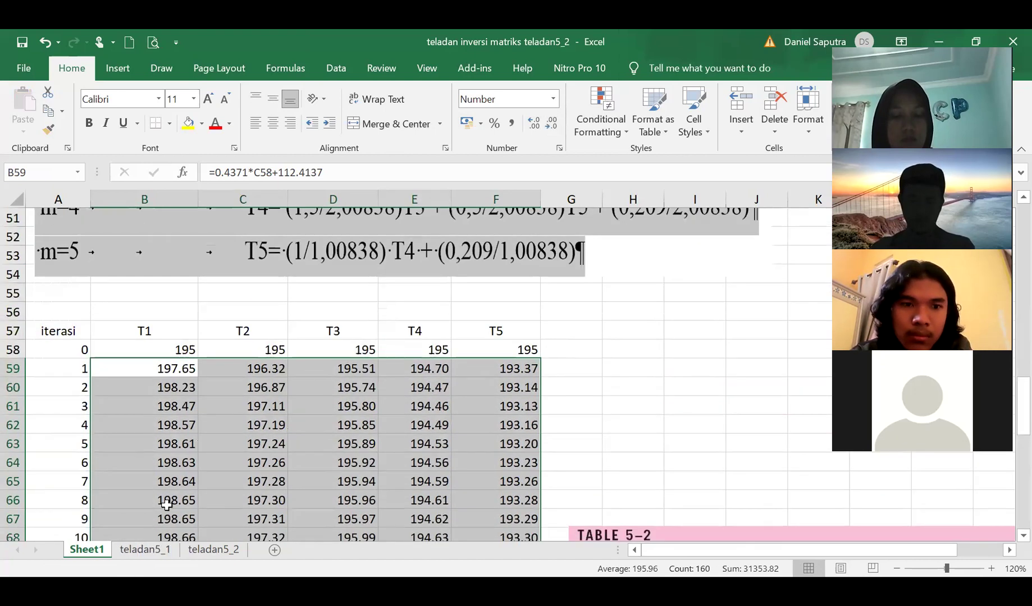
pyautogui.click(185, 481)
pyautogui.scroll(-3, 187, 477)
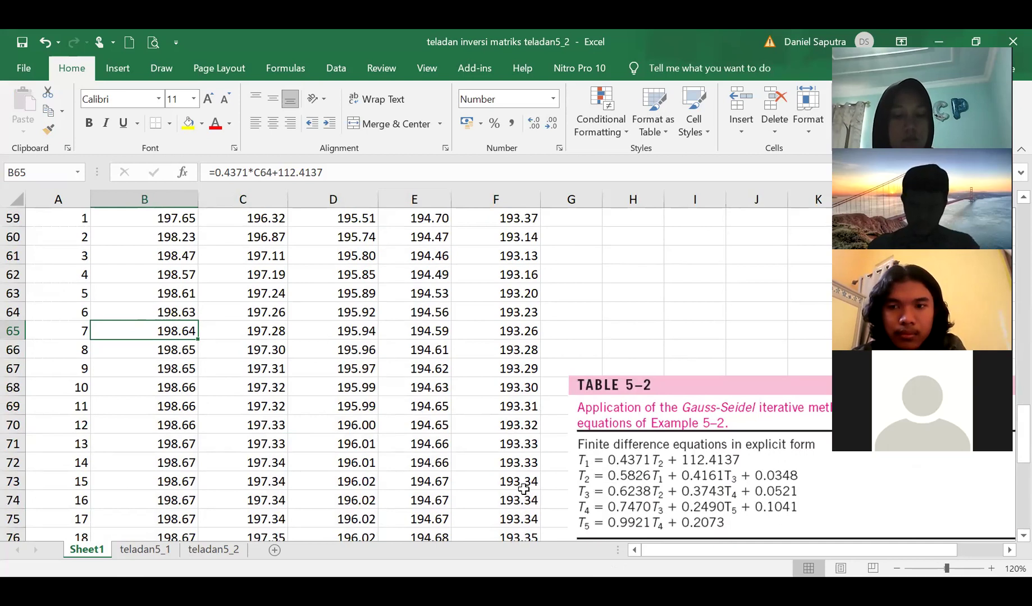
# Display the T1 to T5 iteration results in B59:F90 with one decimal place and check iteration 7 for comparison with Table 5-2.
pyautogui.scroll(3, 215, 366)
pyautogui.click(193, 369)
pyautogui.scroll(-11, 518, 407)
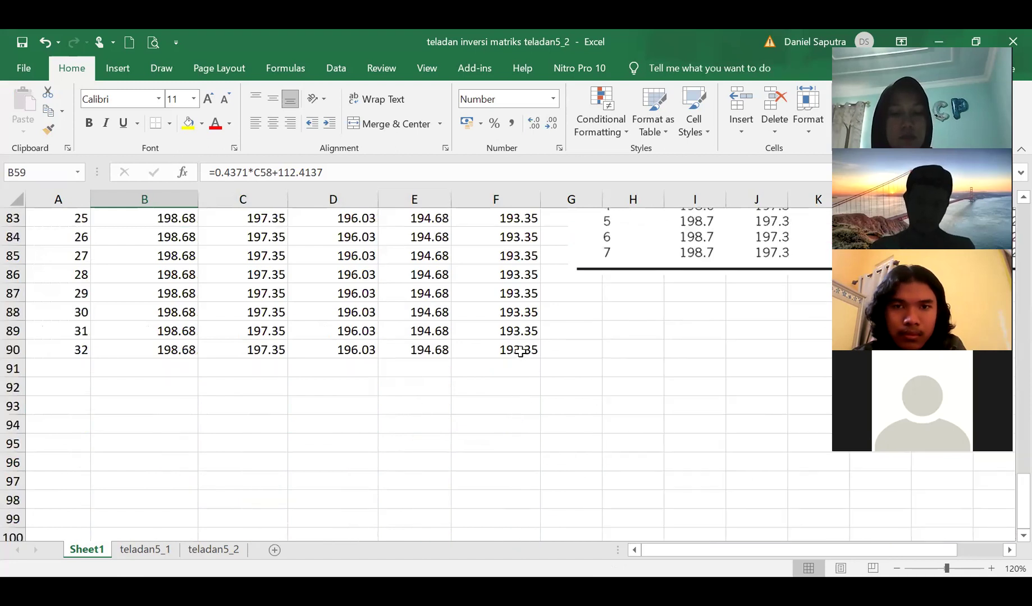
pyautogui.keyDown('shift'); pyautogui.click(519, 352); pyautogui.keyUp('shift')
pyautogui.click(553, 128)
pyautogui.scroll(3, 264, 426)
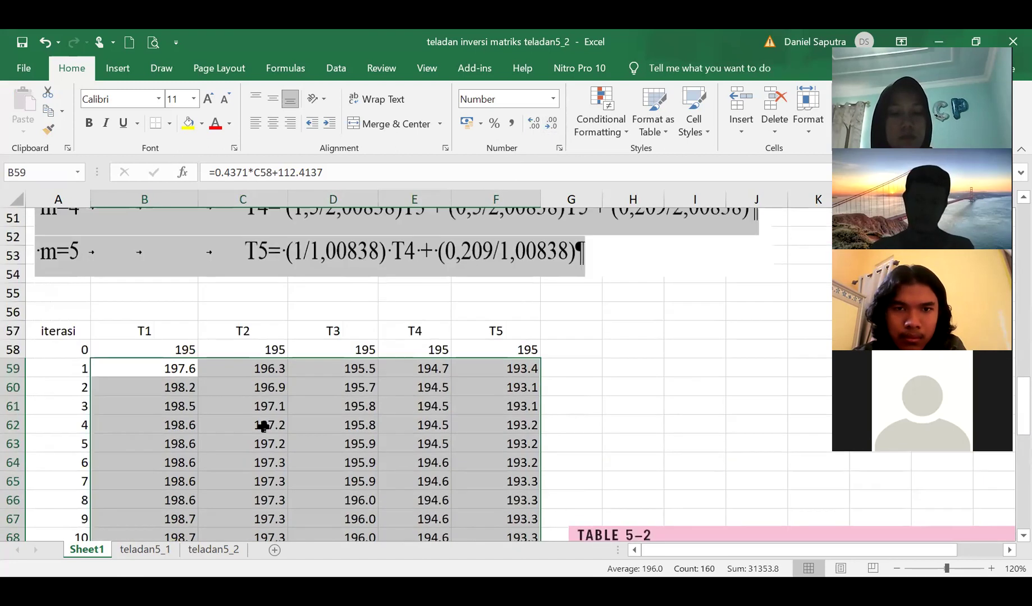
pyautogui.click(188, 486)
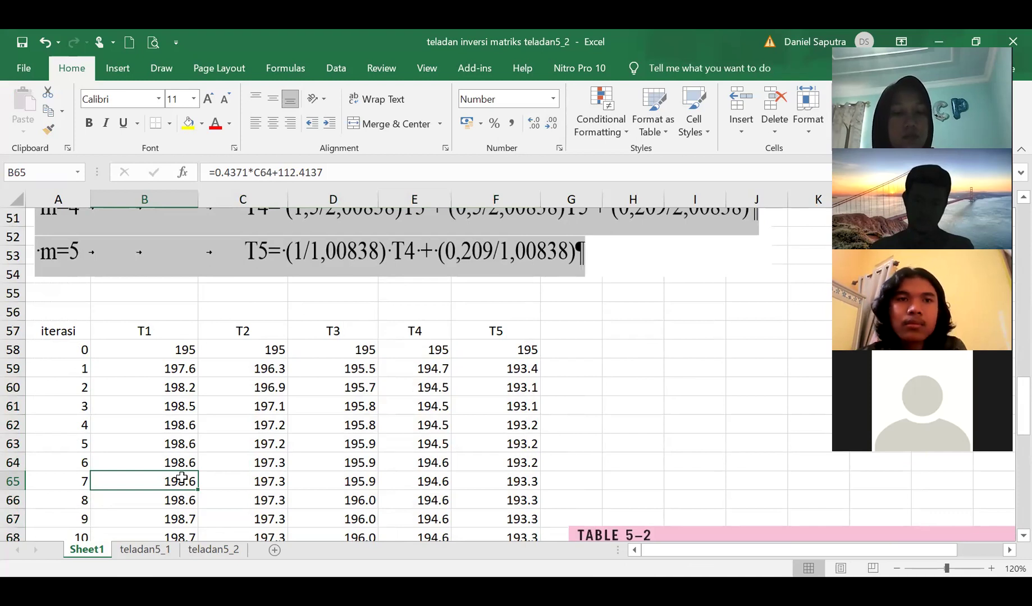
pyautogui.scroll(-3, 297, 408)
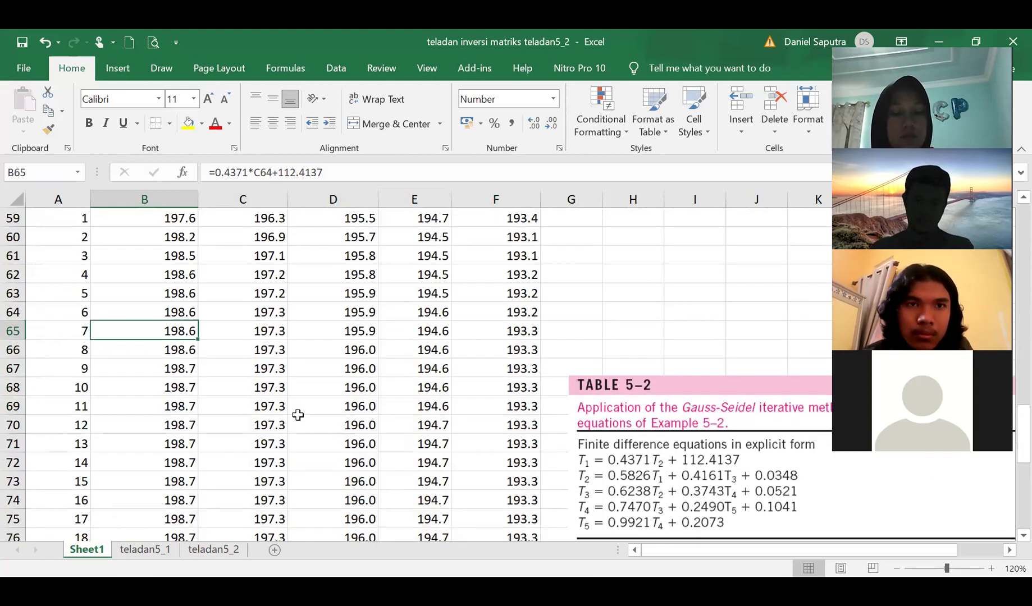
pyautogui.scroll(3, 298, 416)
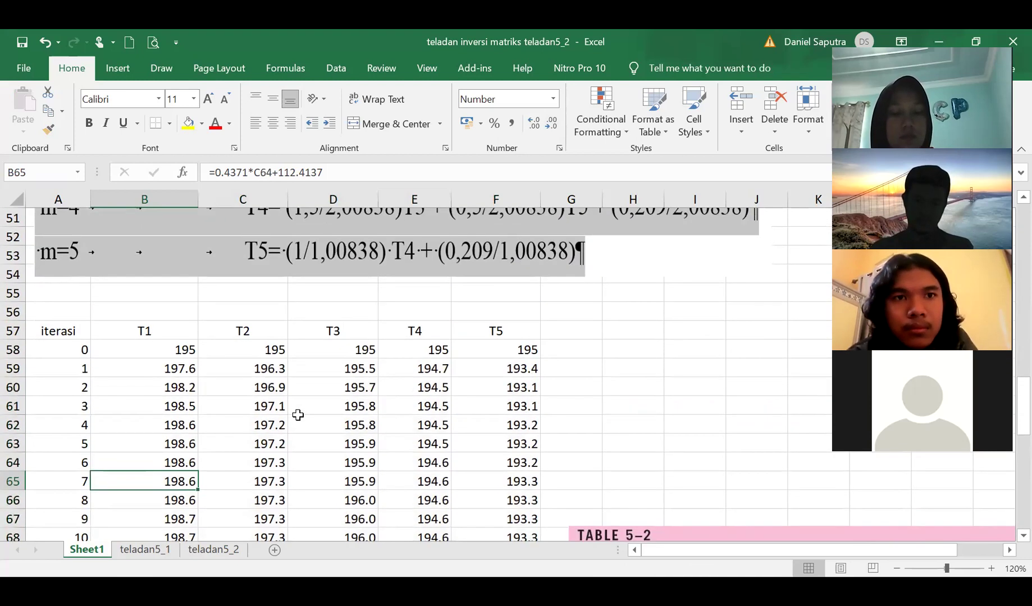
# Set the iteration 0 guesses to 190 for T1 in B58 and 180 for T2 in C58.
pyautogui.click(181, 351)
pyautogui.write('19')
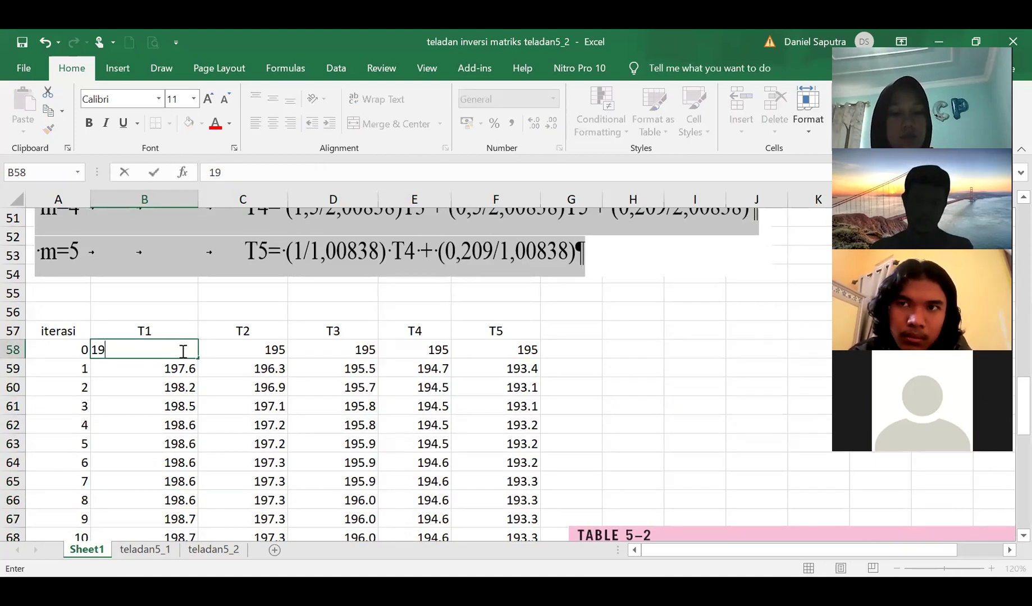
pyautogui.press('Tab')
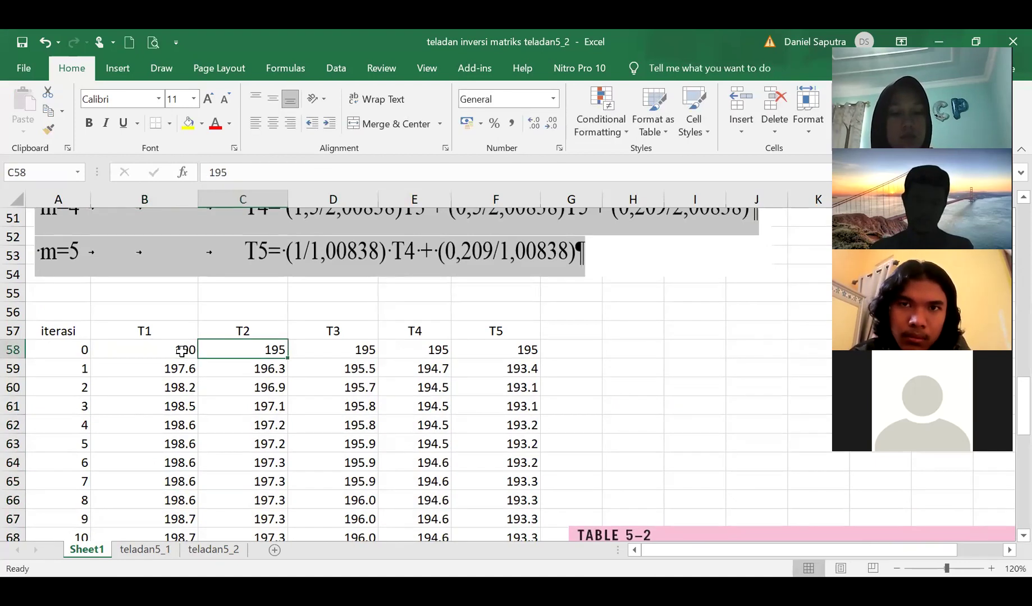
pyautogui.write('80')
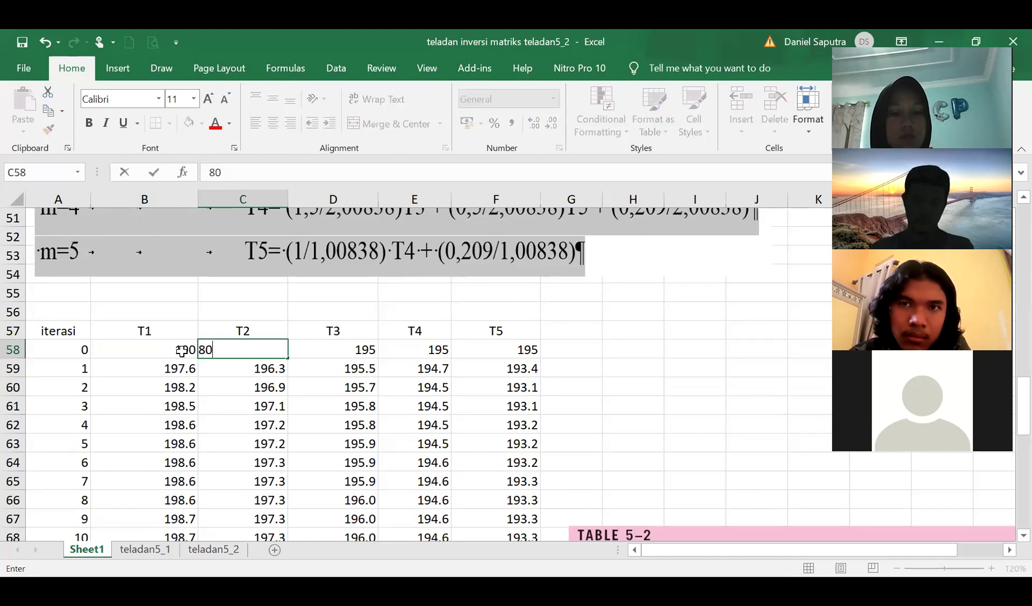
pyautogui.press('Tab')
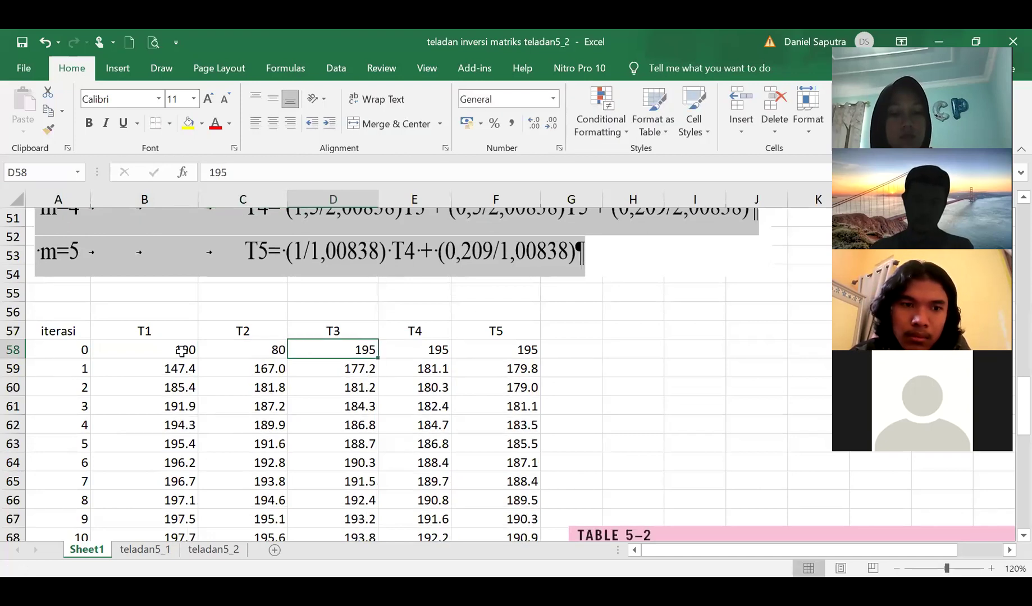
pyautogui.press('Left')
pyautogui.write('180')
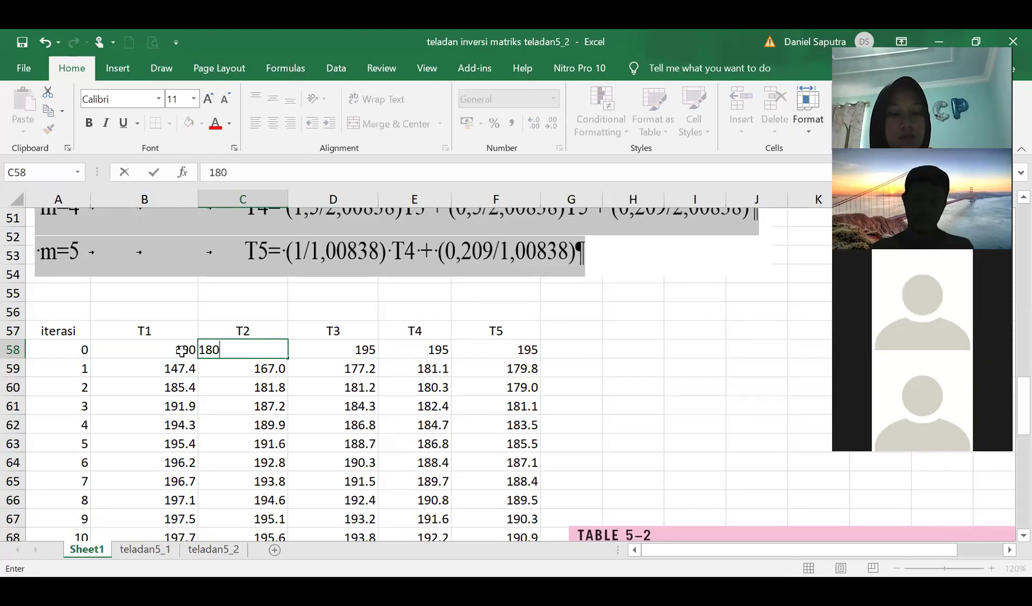
pyautogui.press('Tab')
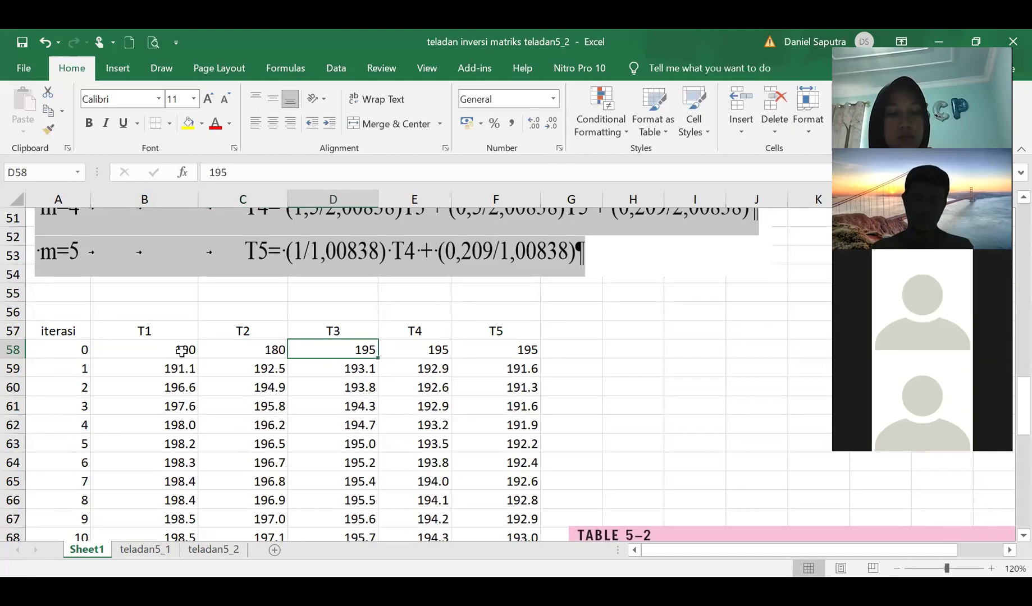
# Set the iteration 0 guesses to 170 for T3 and T4 in D58:E58 and 175 for T5 in F58.
pyautogui.write('170')
pyautogui.press('Tab')
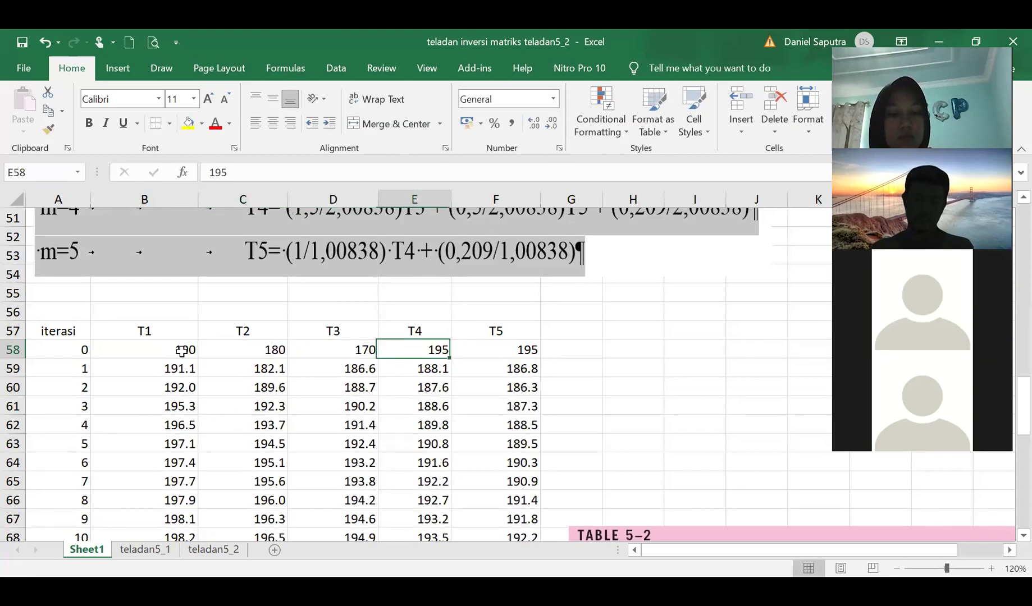
pyautogui.write('170')
pyautogui.press('Tab')
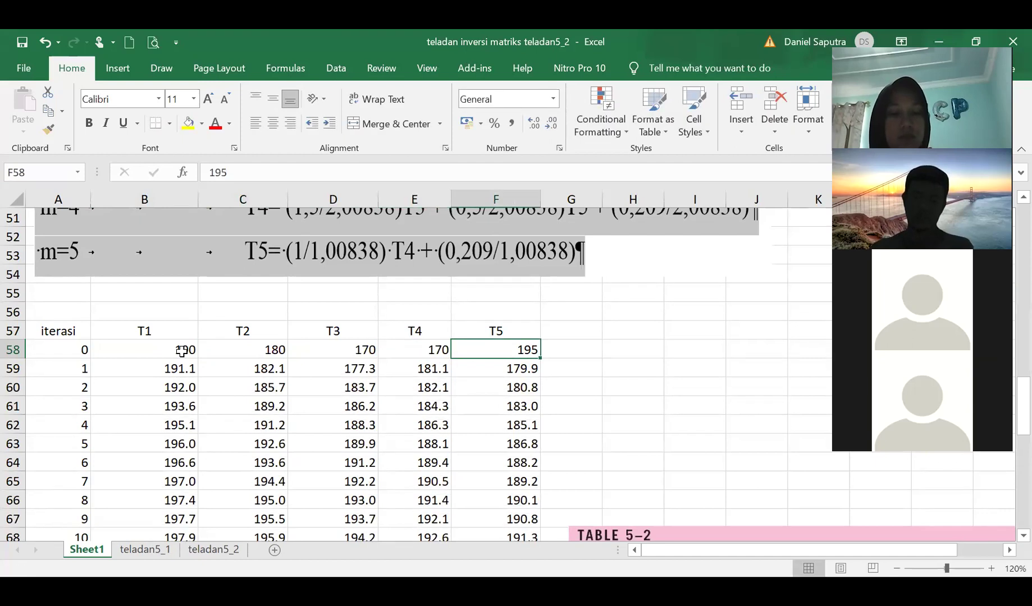
pyautogui.write('1')
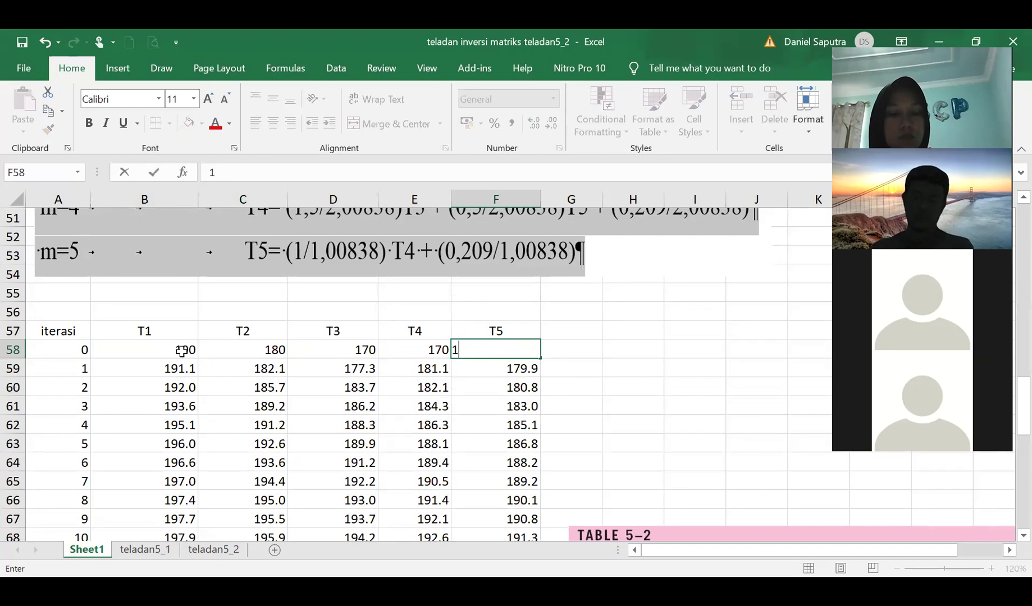
pyautogui.write('75')
pyautogui.press('Return')
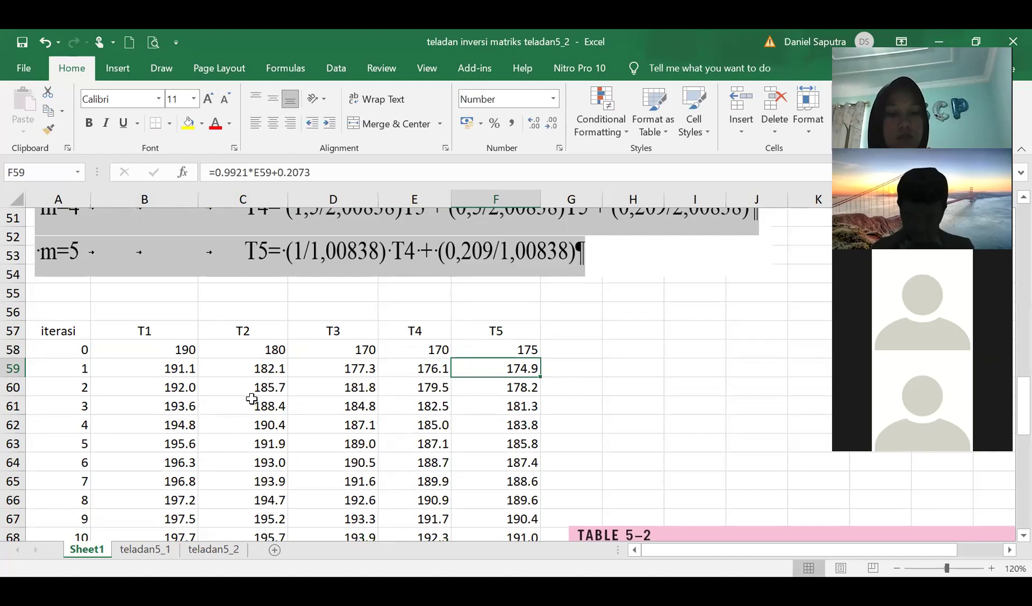
# Examine at which iteration the rounded T1 to T5 values settle to those in Table 5-2, checking iterations 25 and 28.
pyautogui.scroll(-3, 211, 409)
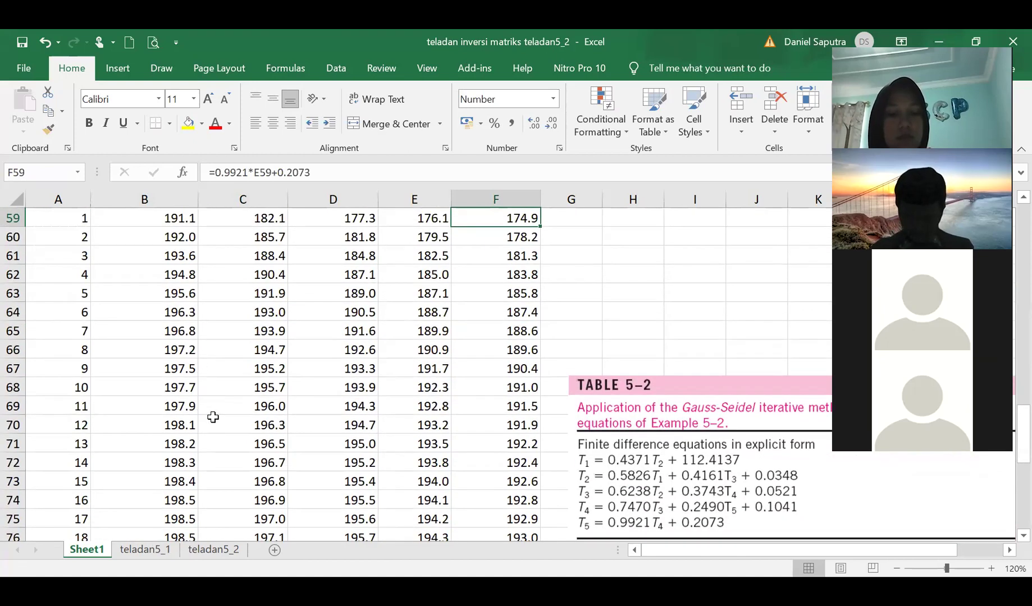
pyautogui.scroll(-5, 216, 427)
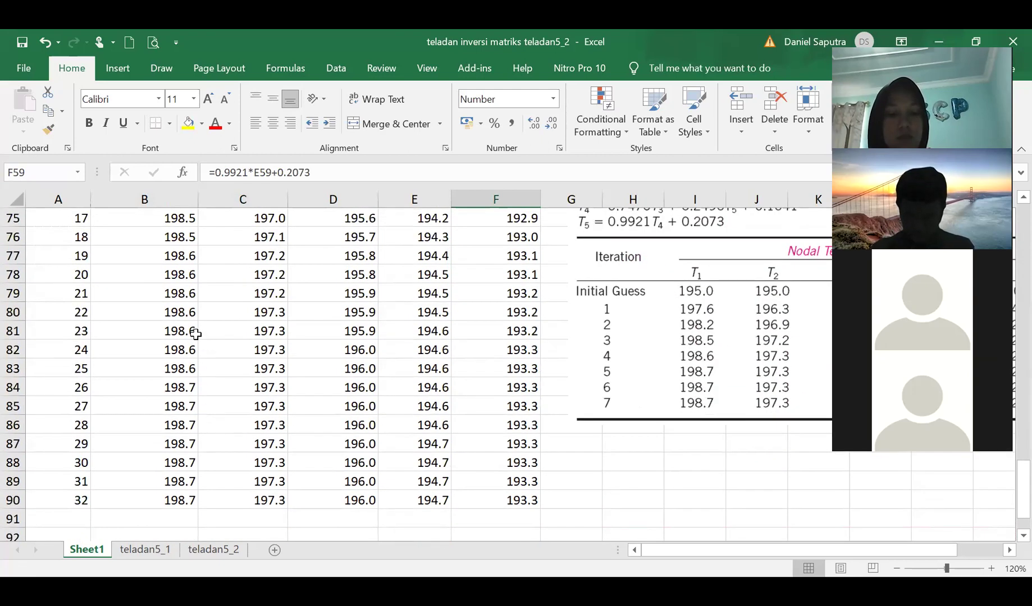
pyautogui.click(75, 370)
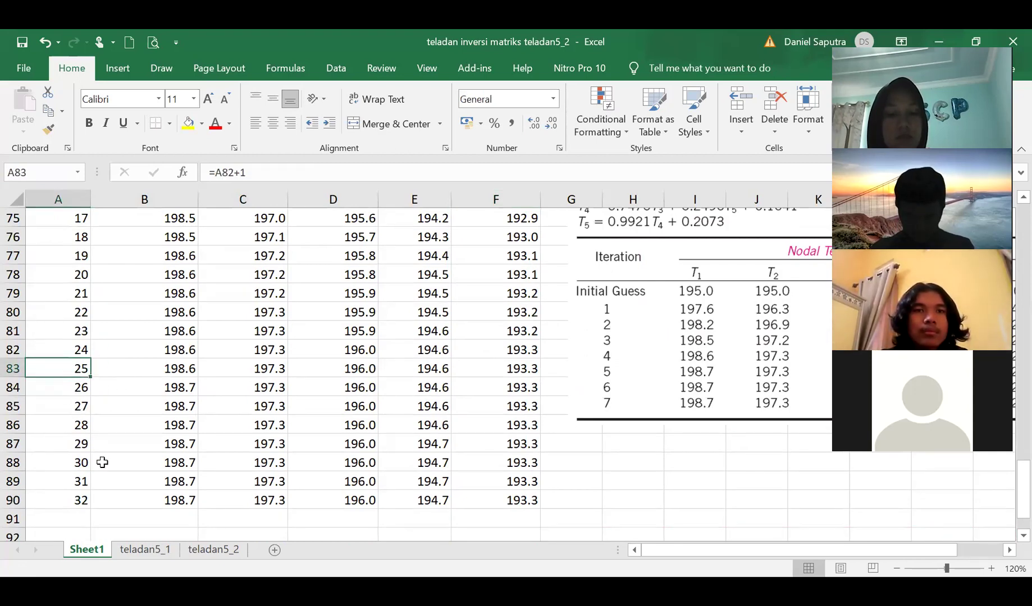
pyautogui.click(69, 427)
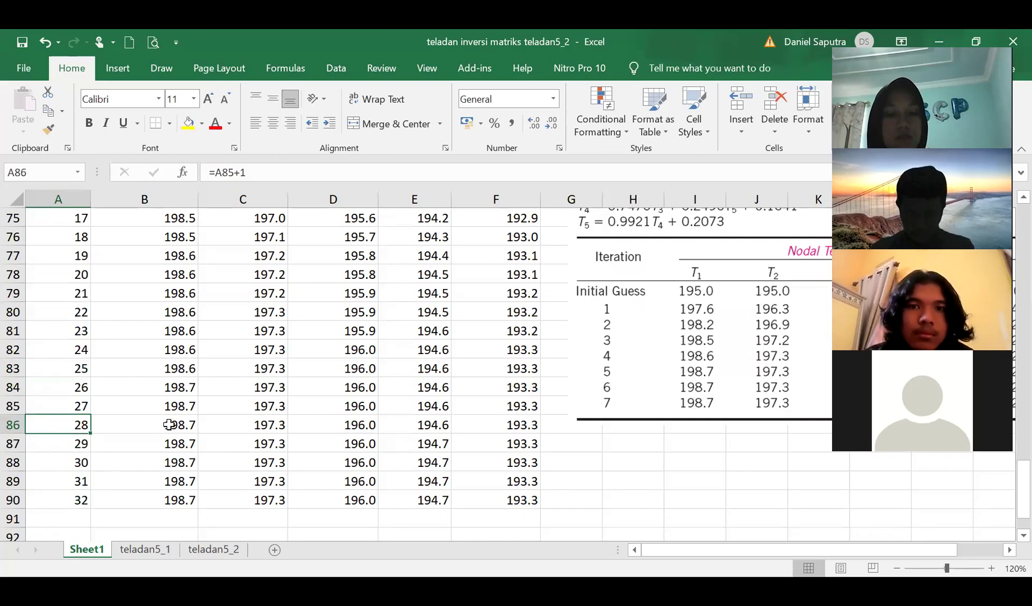
# Return to the matrix [A] section at the start of the sheet and save the workbook.
pyautogui.scroll(20, 485, 358)
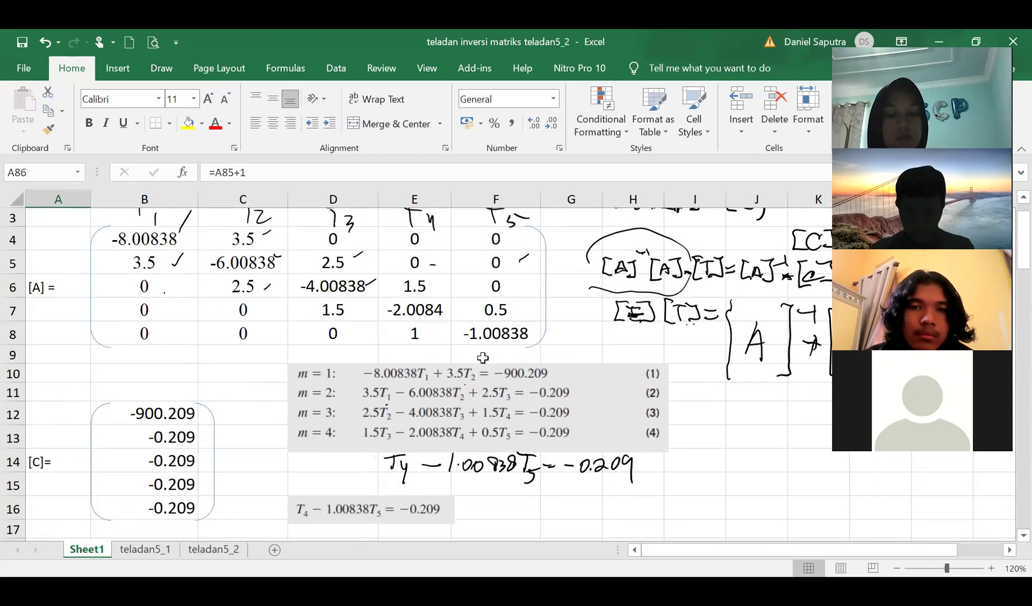
pyautogui.scroll(1, 482, 359)
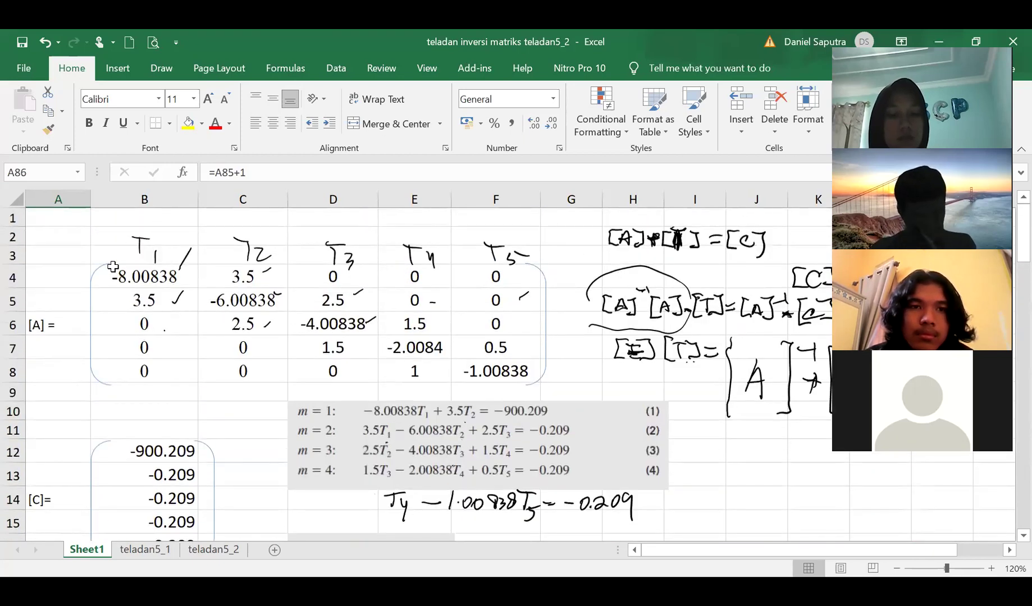
pyautogui.click(22, 42)
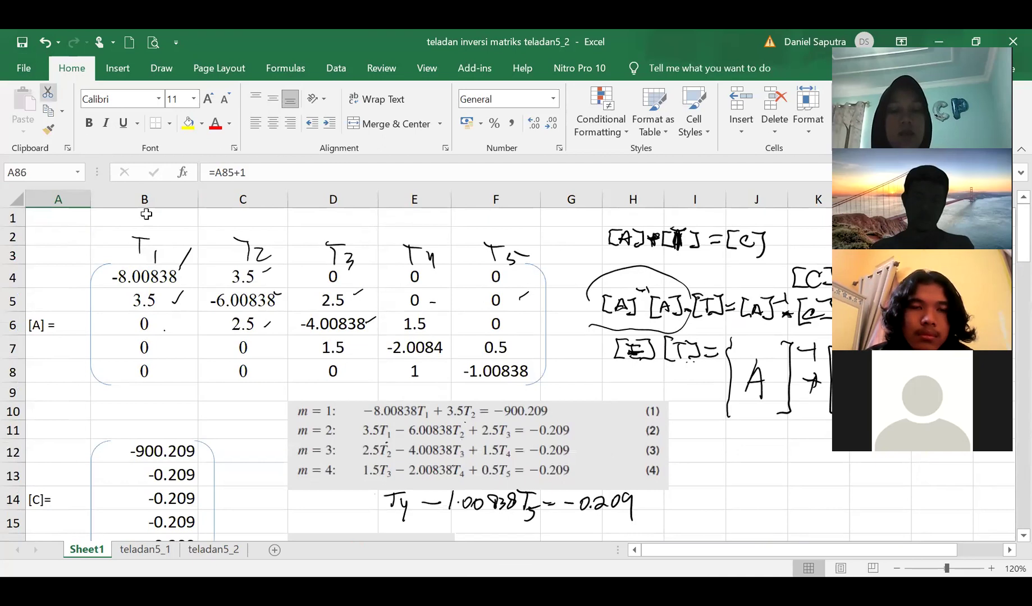